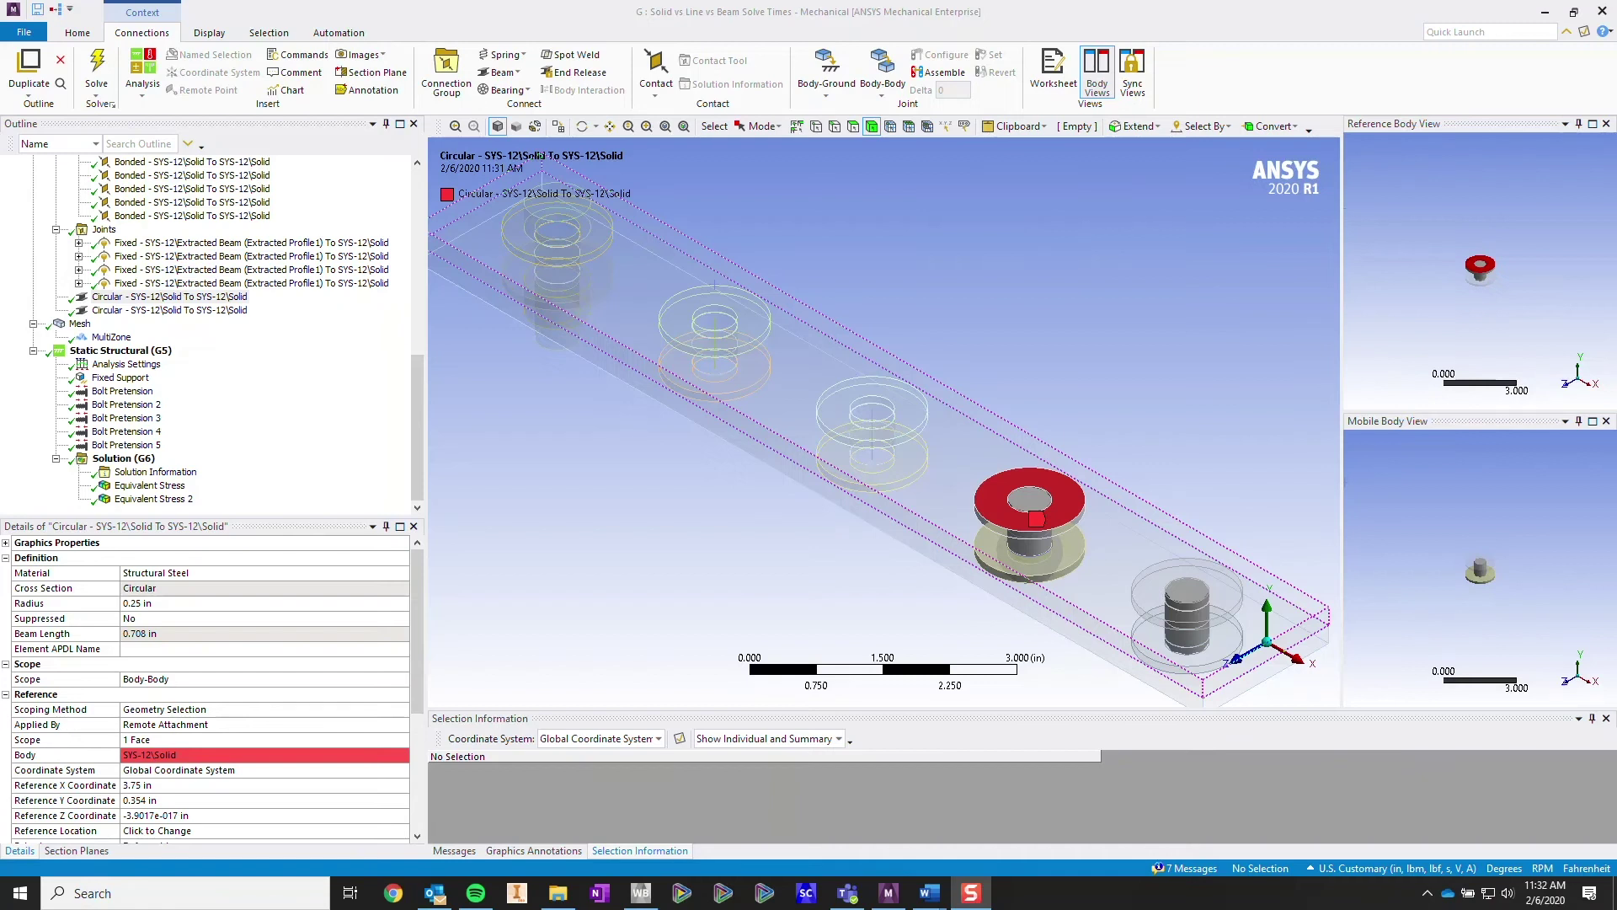
- Review the model's geometry, the first extracted beam body and the first circular beam connection, along with the contacts and bolt pretension loads
{"action": "scroll", "coordinate": [194, 406], "scroll_direction": "up", "scroll_amount": 10}
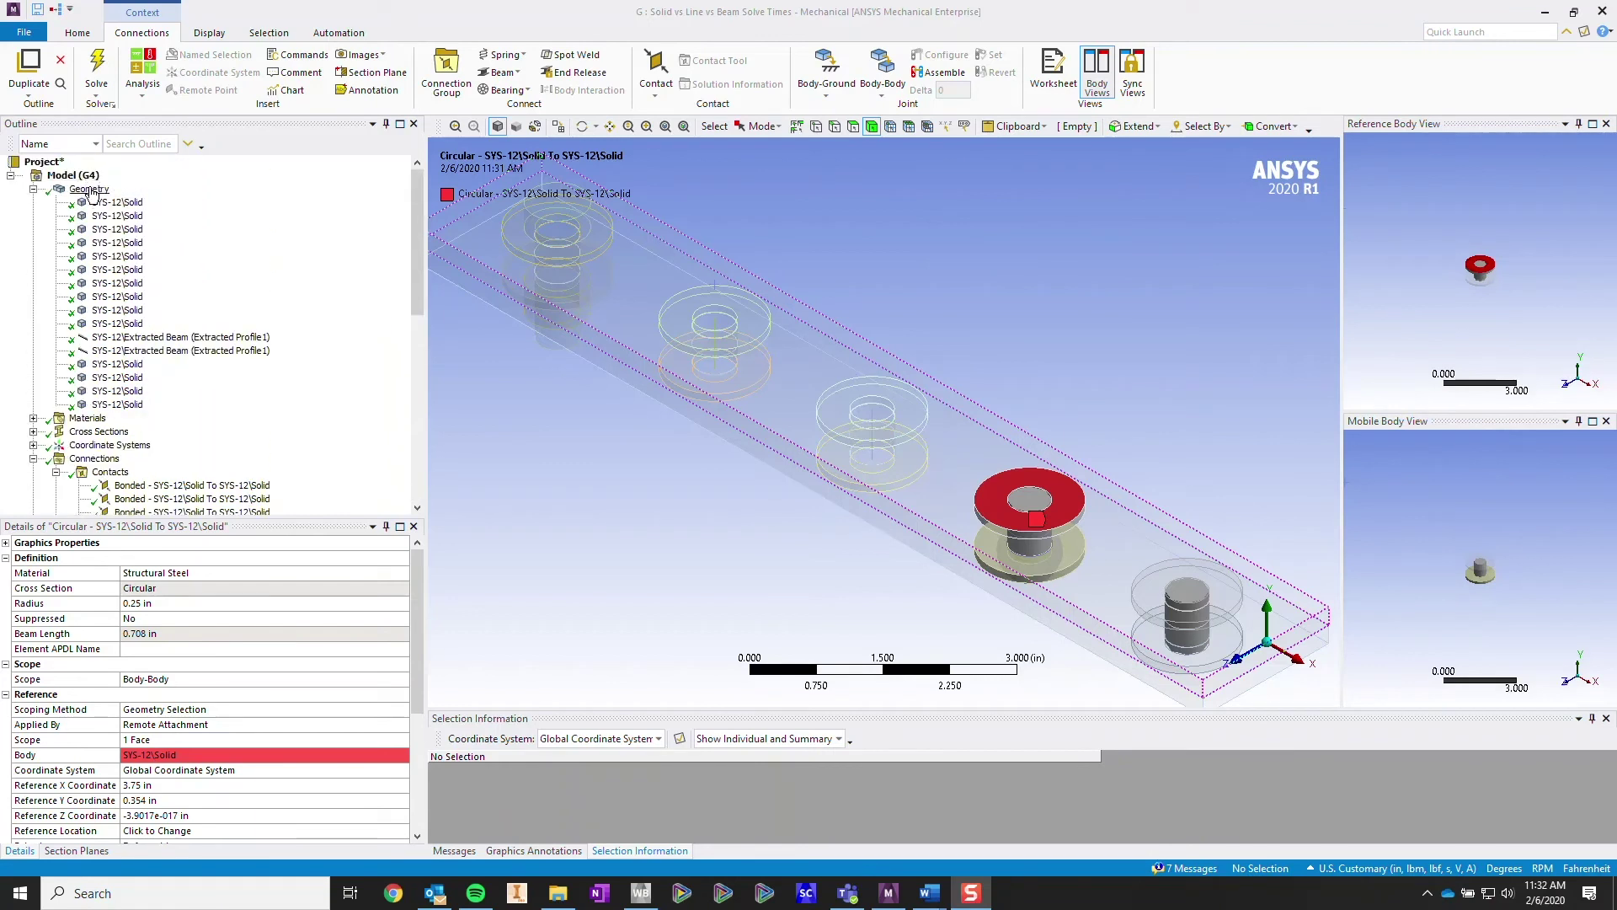
{"action": "left_click", "coordinate": [90, 190]}
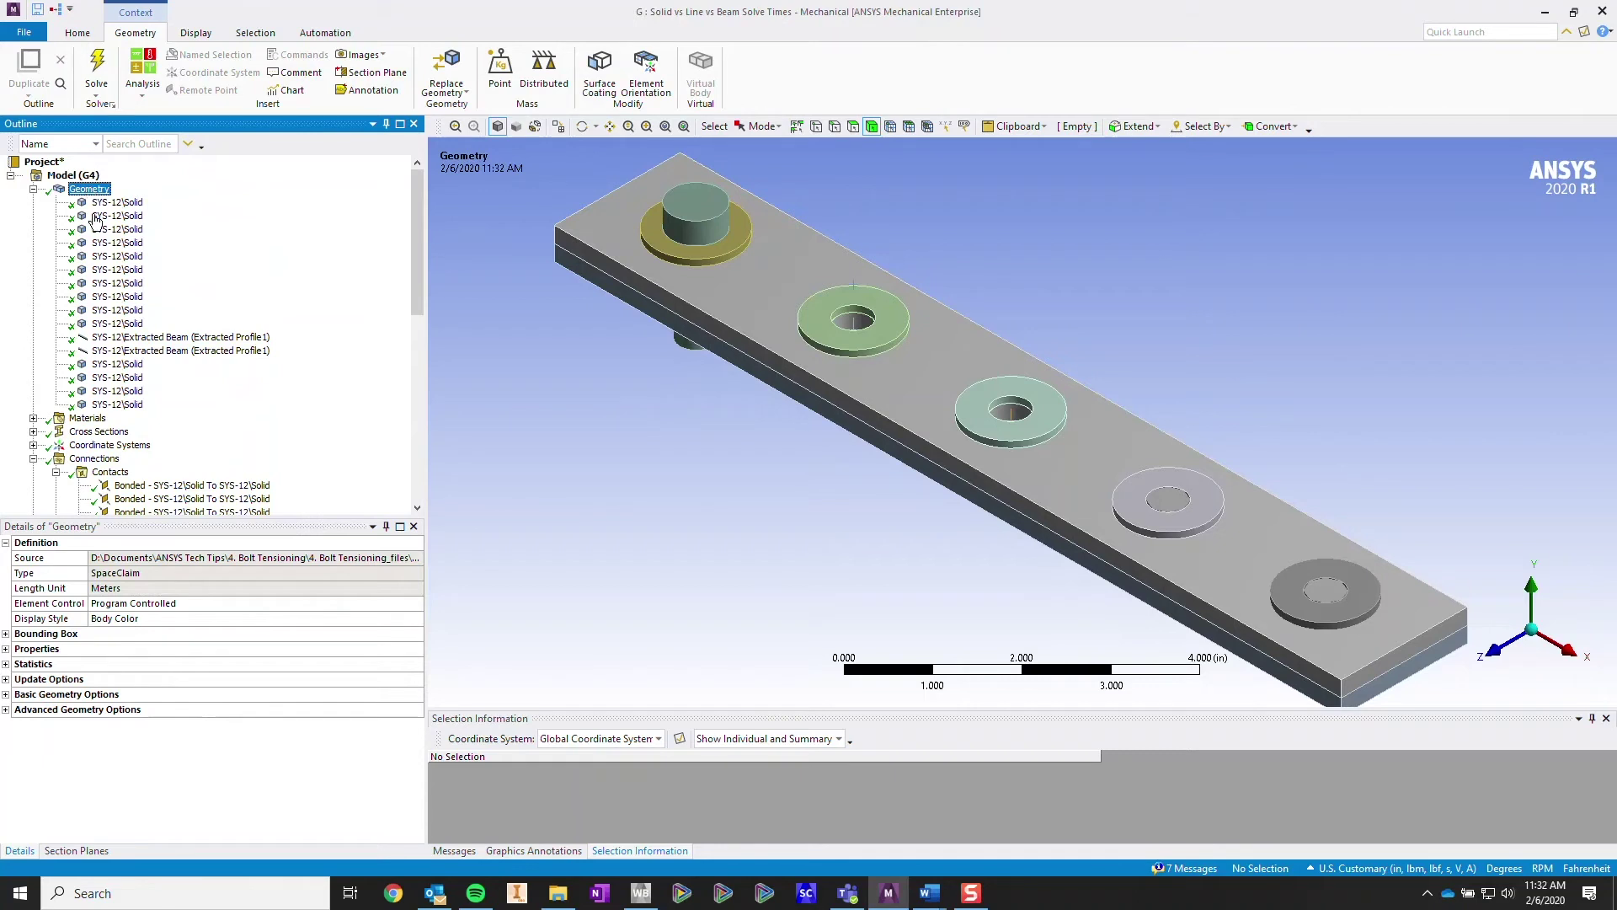
{"action": "left_click", "coordinate": [200, 338]}
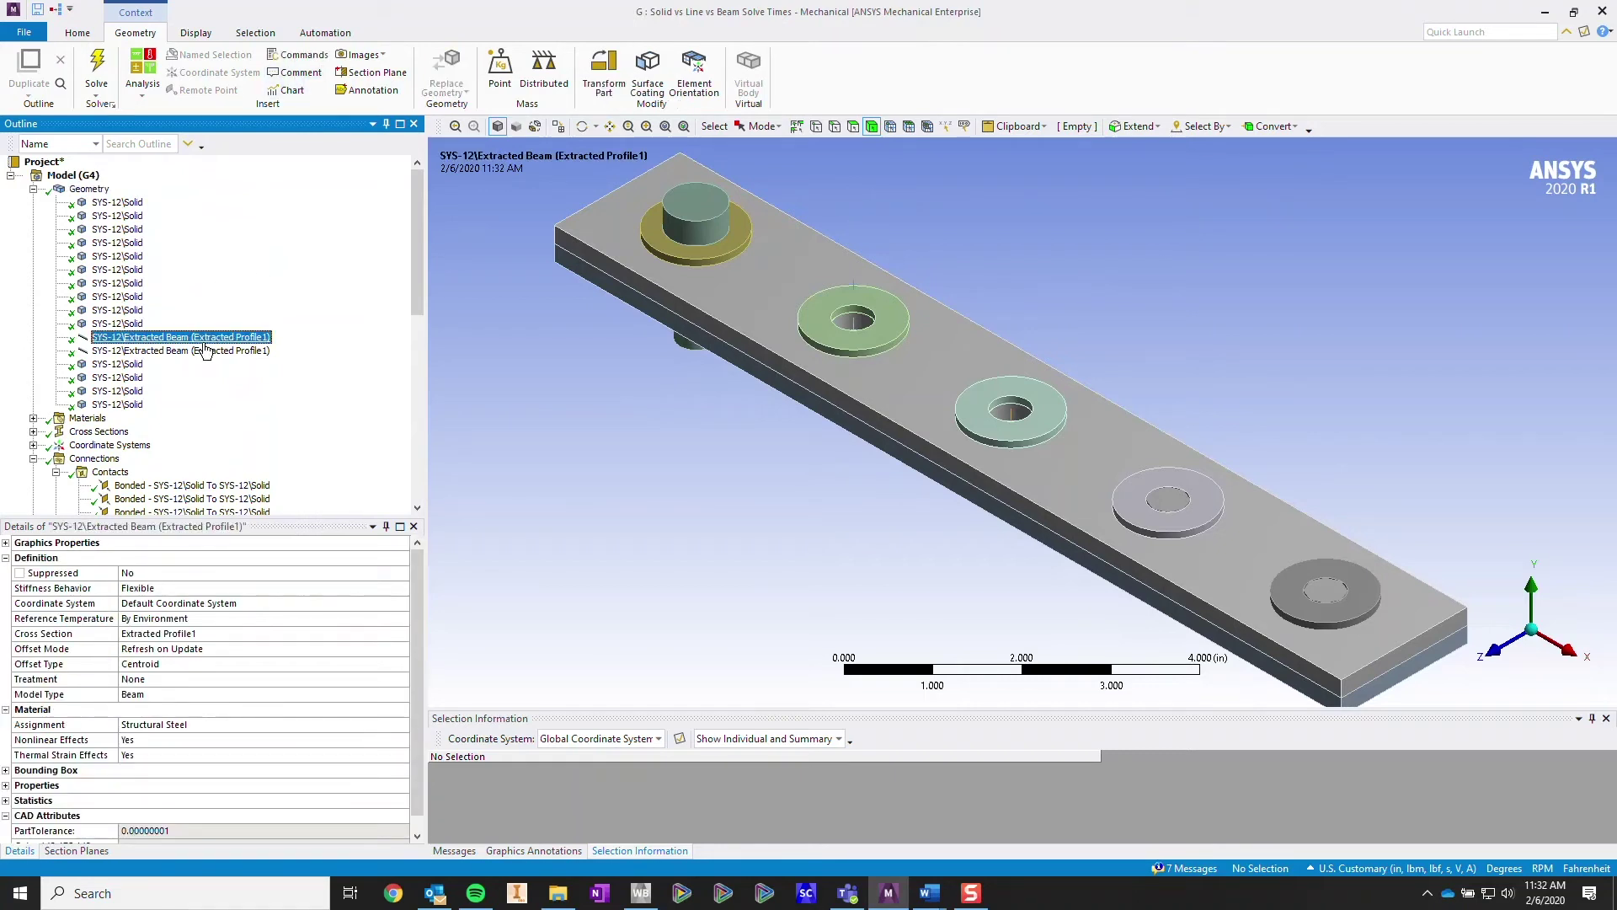
{"action": "scroll", "coordinate": [205, 350], "scroll_direction": "down", "scroll_amount": 10}
{"action": "left_click", "coordinate": [164, 420]}
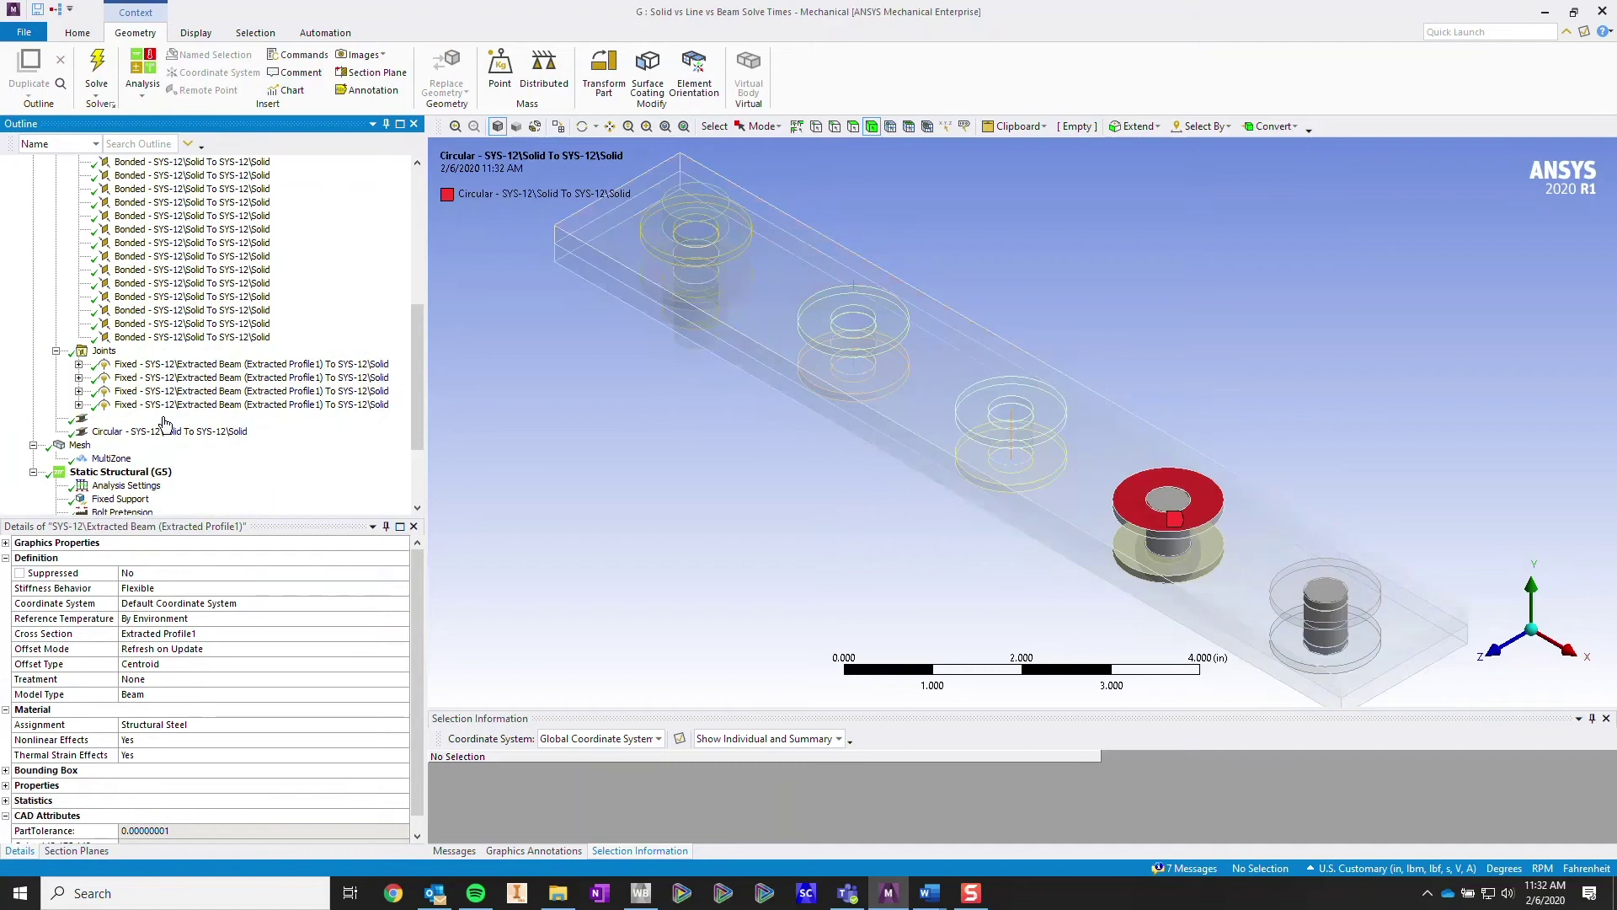
{"action": "scroll", "coordinate": [193, 412], "scroll_direction": "up", "scroll_amount": 10}
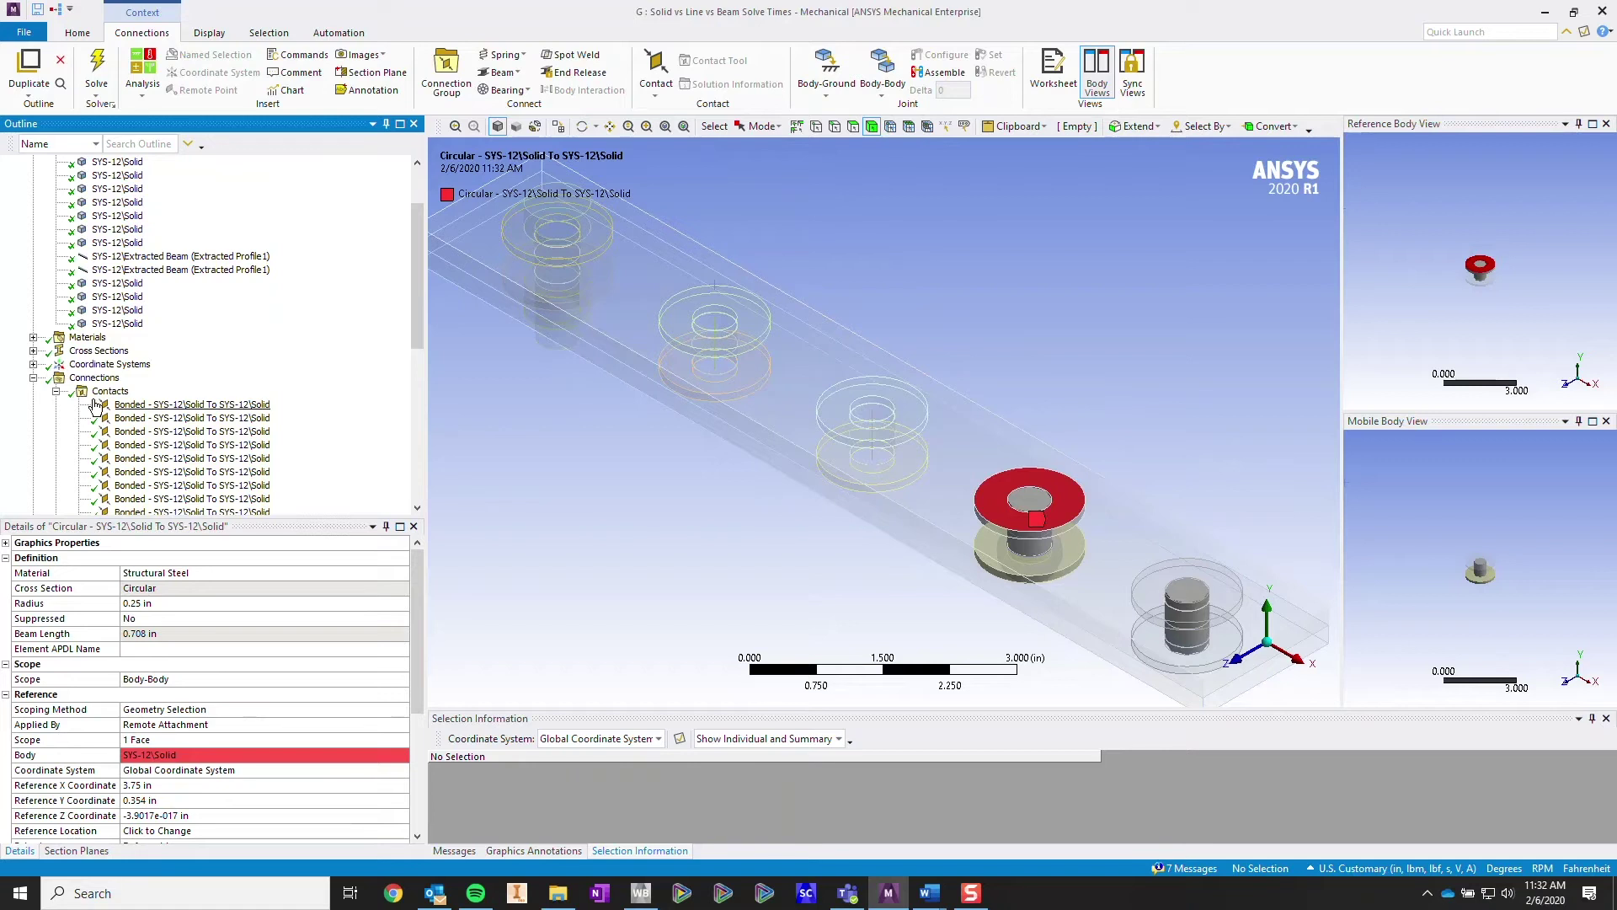
{"action": "scroll", "coordinate": [98, 408], "scroll_direction": "down", "scroll_amount": 8}
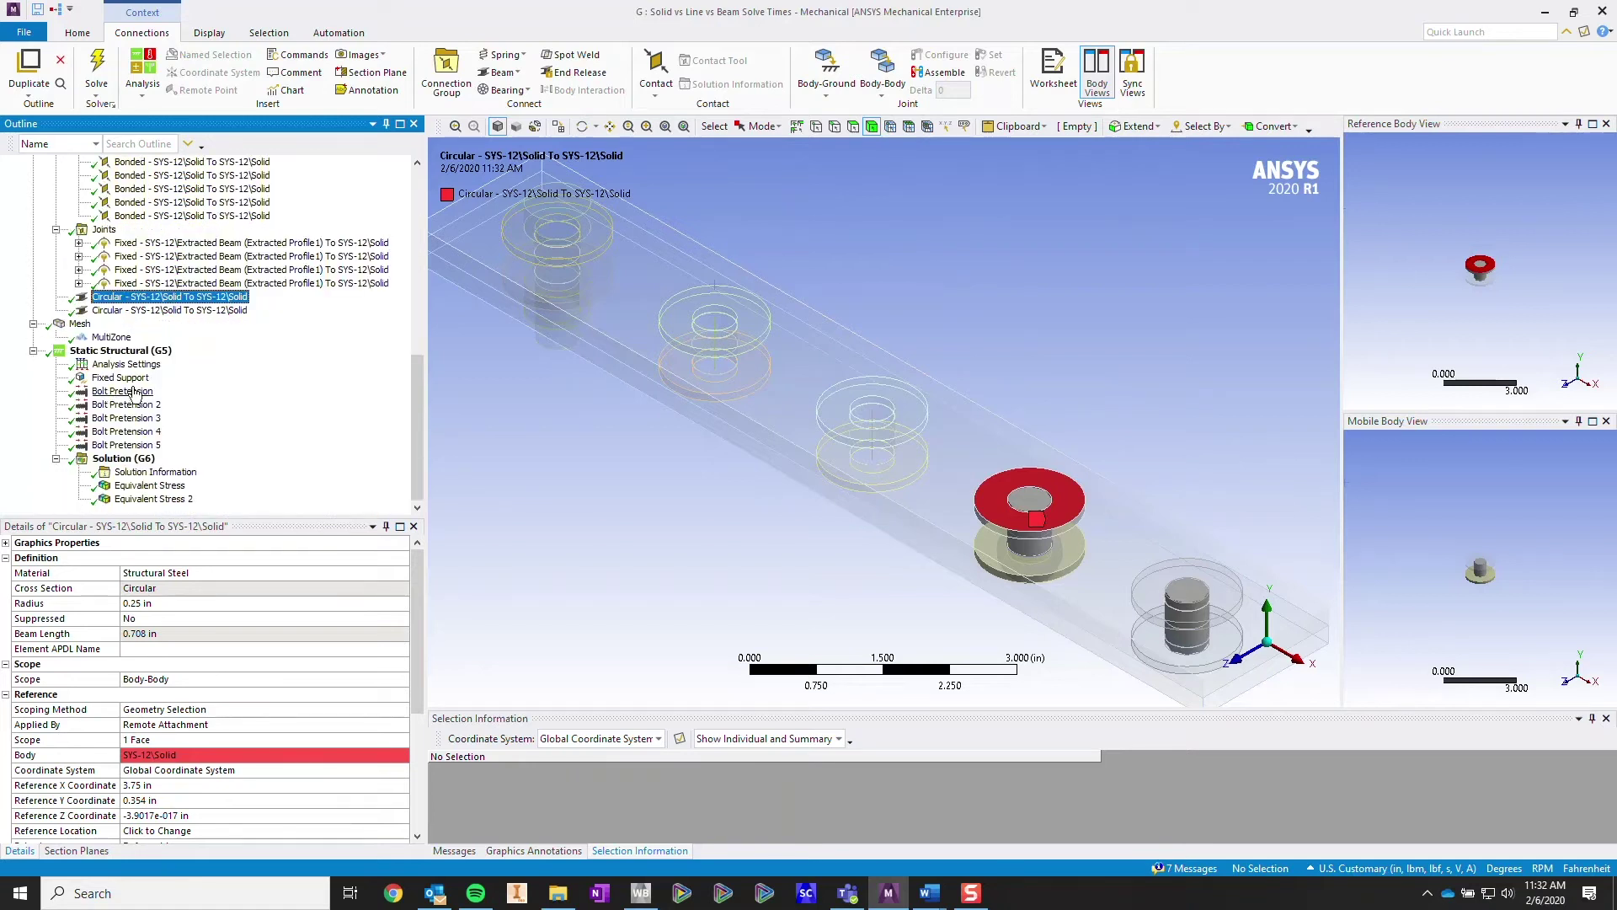
{"action": "scroll", "coordinate": [136, 381], "scroll_direction": "up", "scroll_amount": 11}
- Show the full geometry and pick out the washers at the second to fifth bolt positions, clearing the selection at the end
{"action": "left_click", "coordinate": [89, 188]}
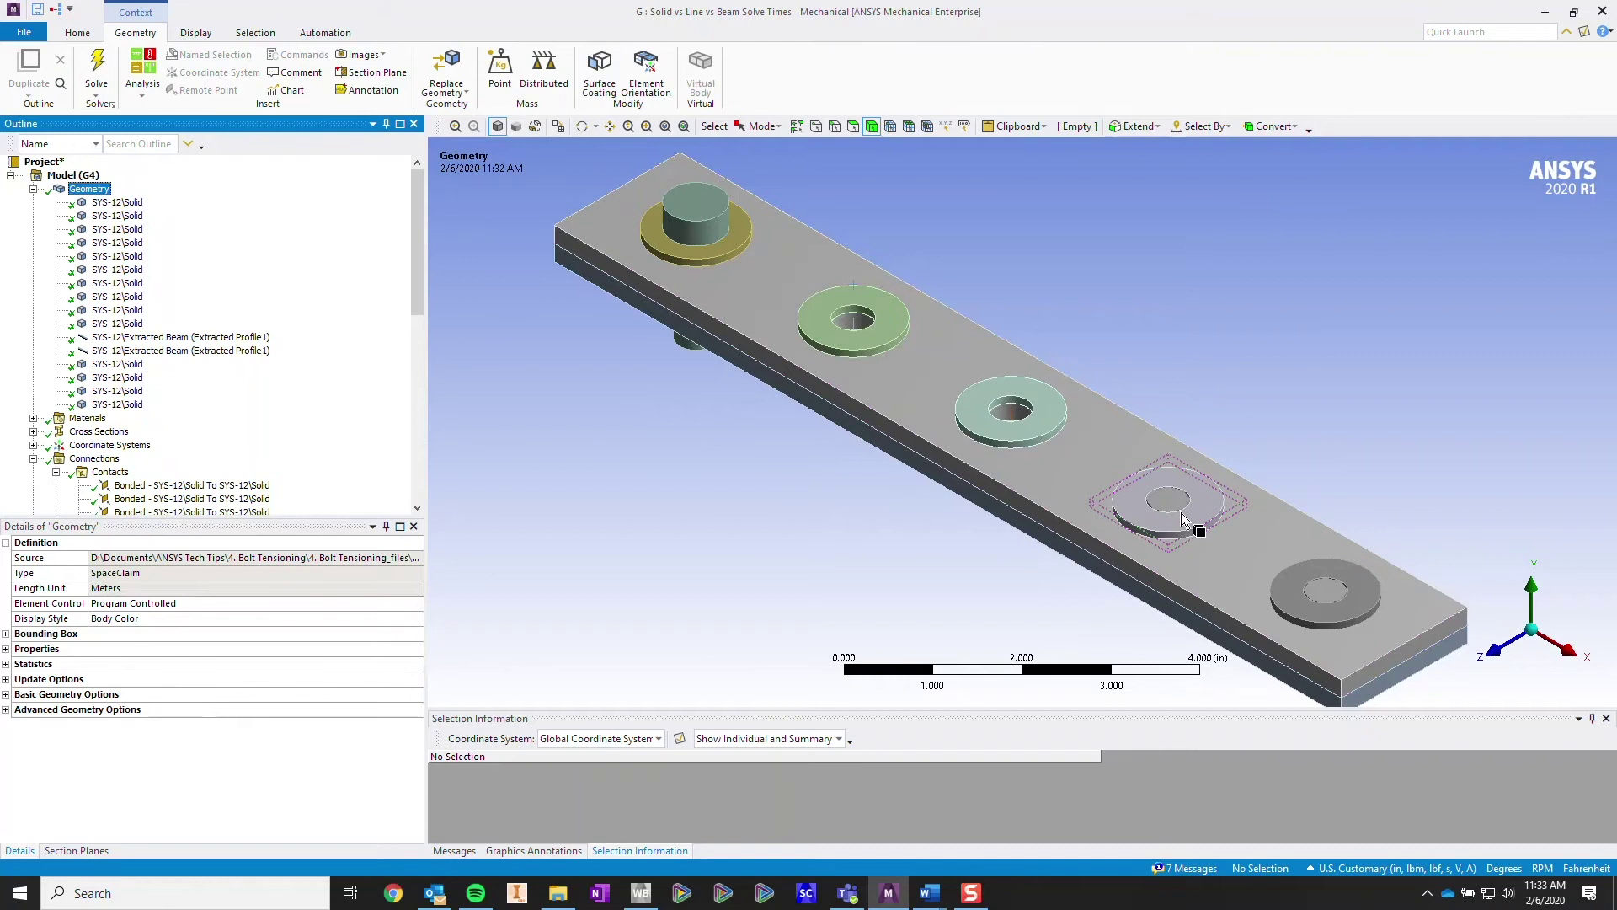
{"action": "left_click", "coordinate": [862, 338]}
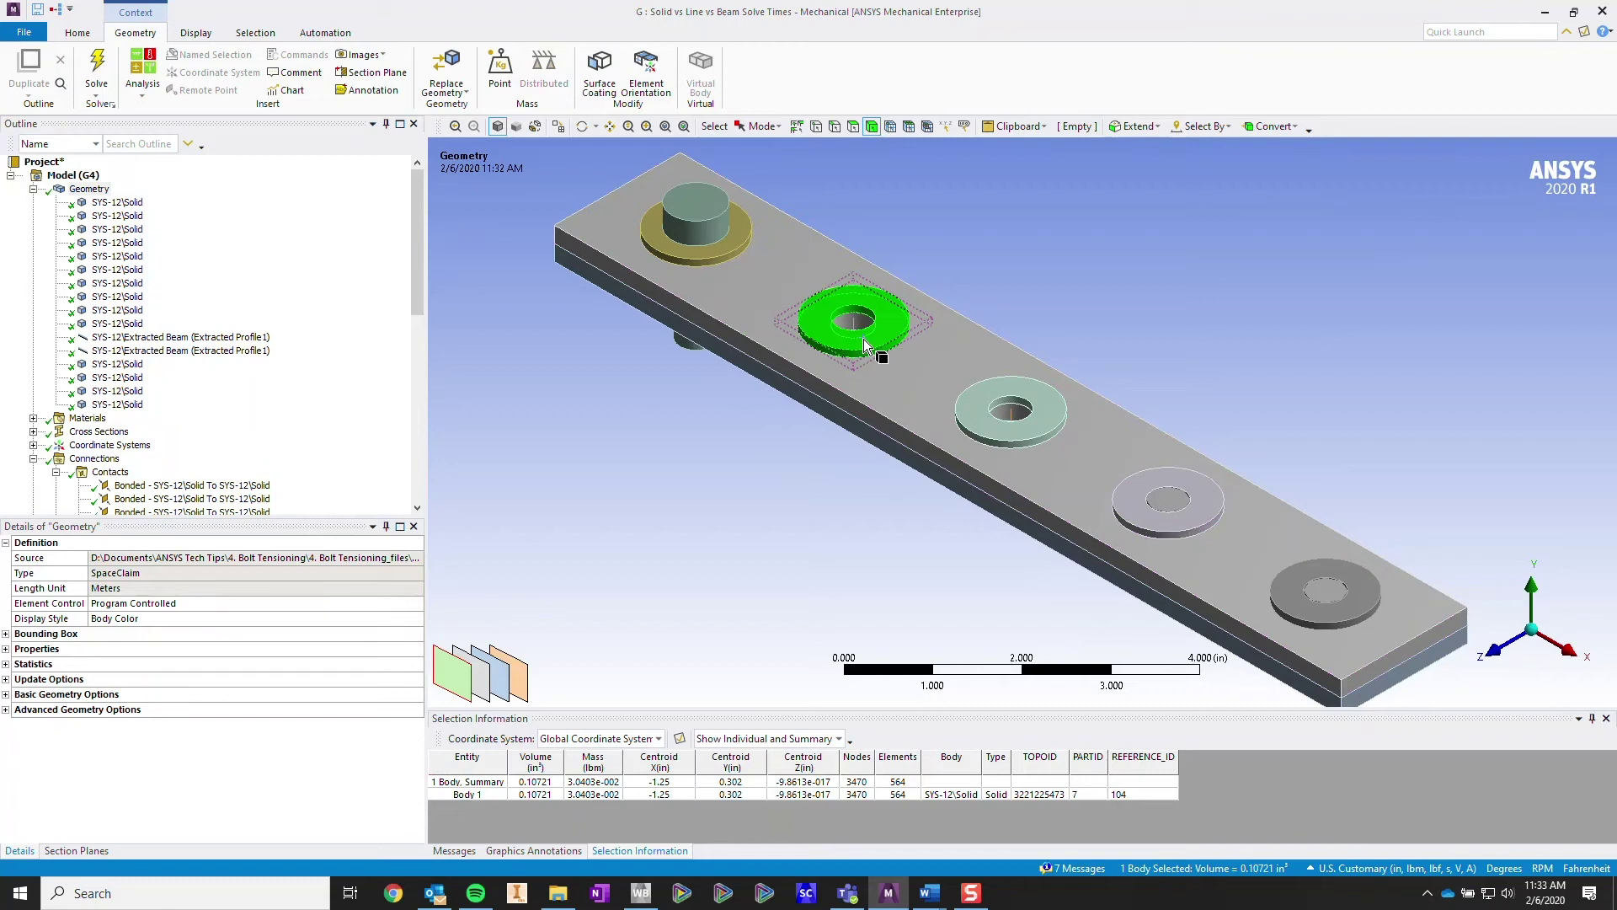
{"action": "left_click", "coordinate": [978, 422]}
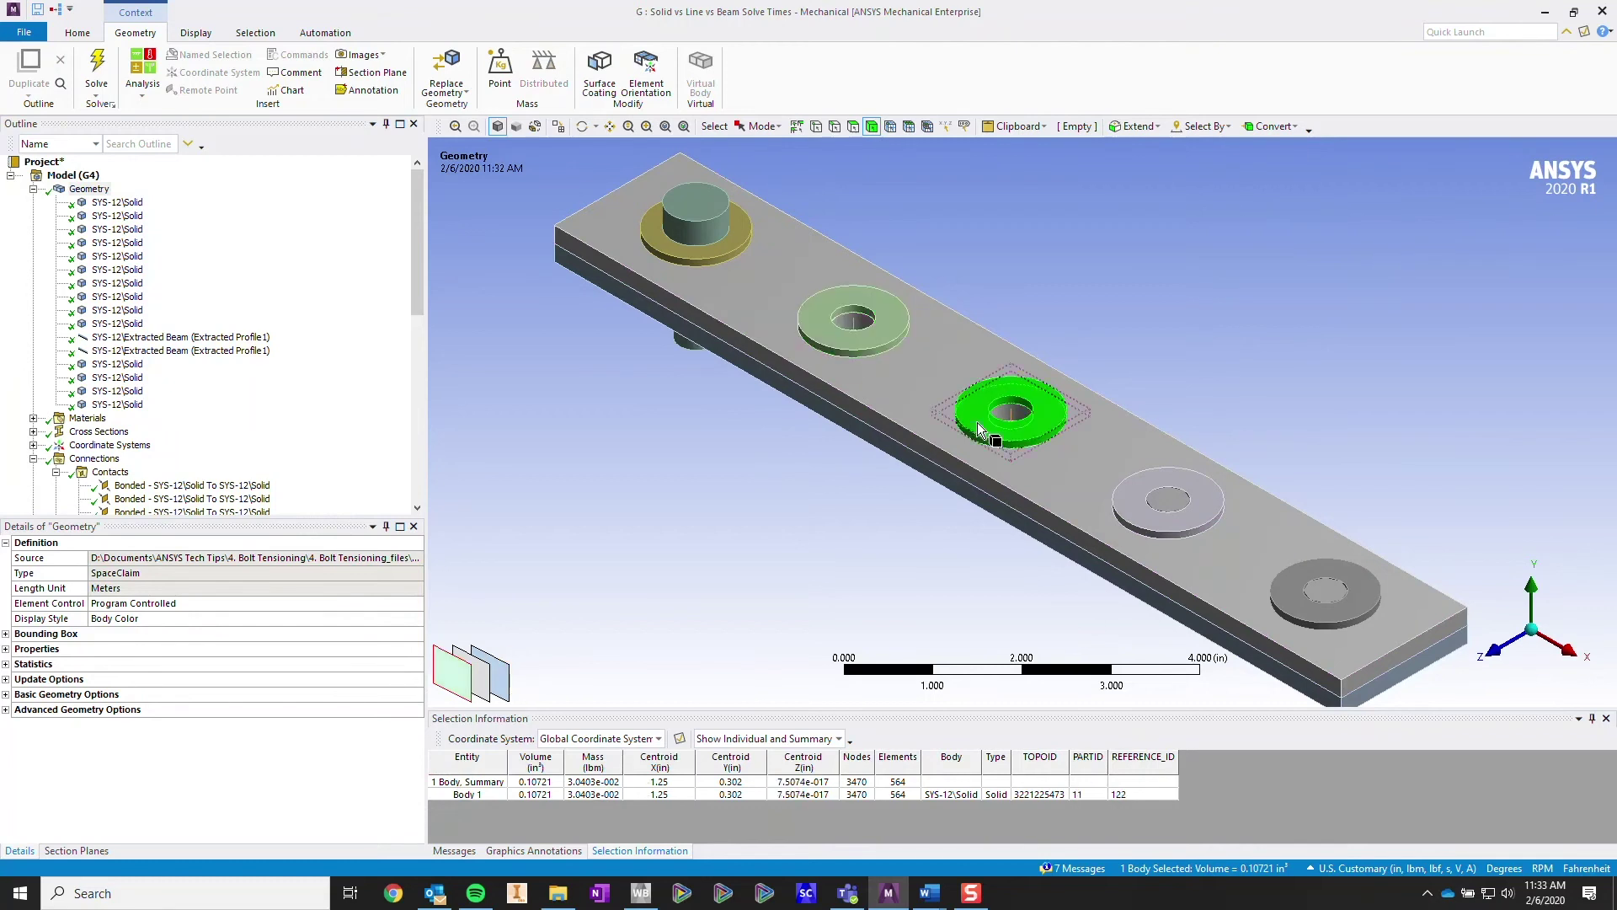
{"action": "left_click", "coordinate": [864, 566]}
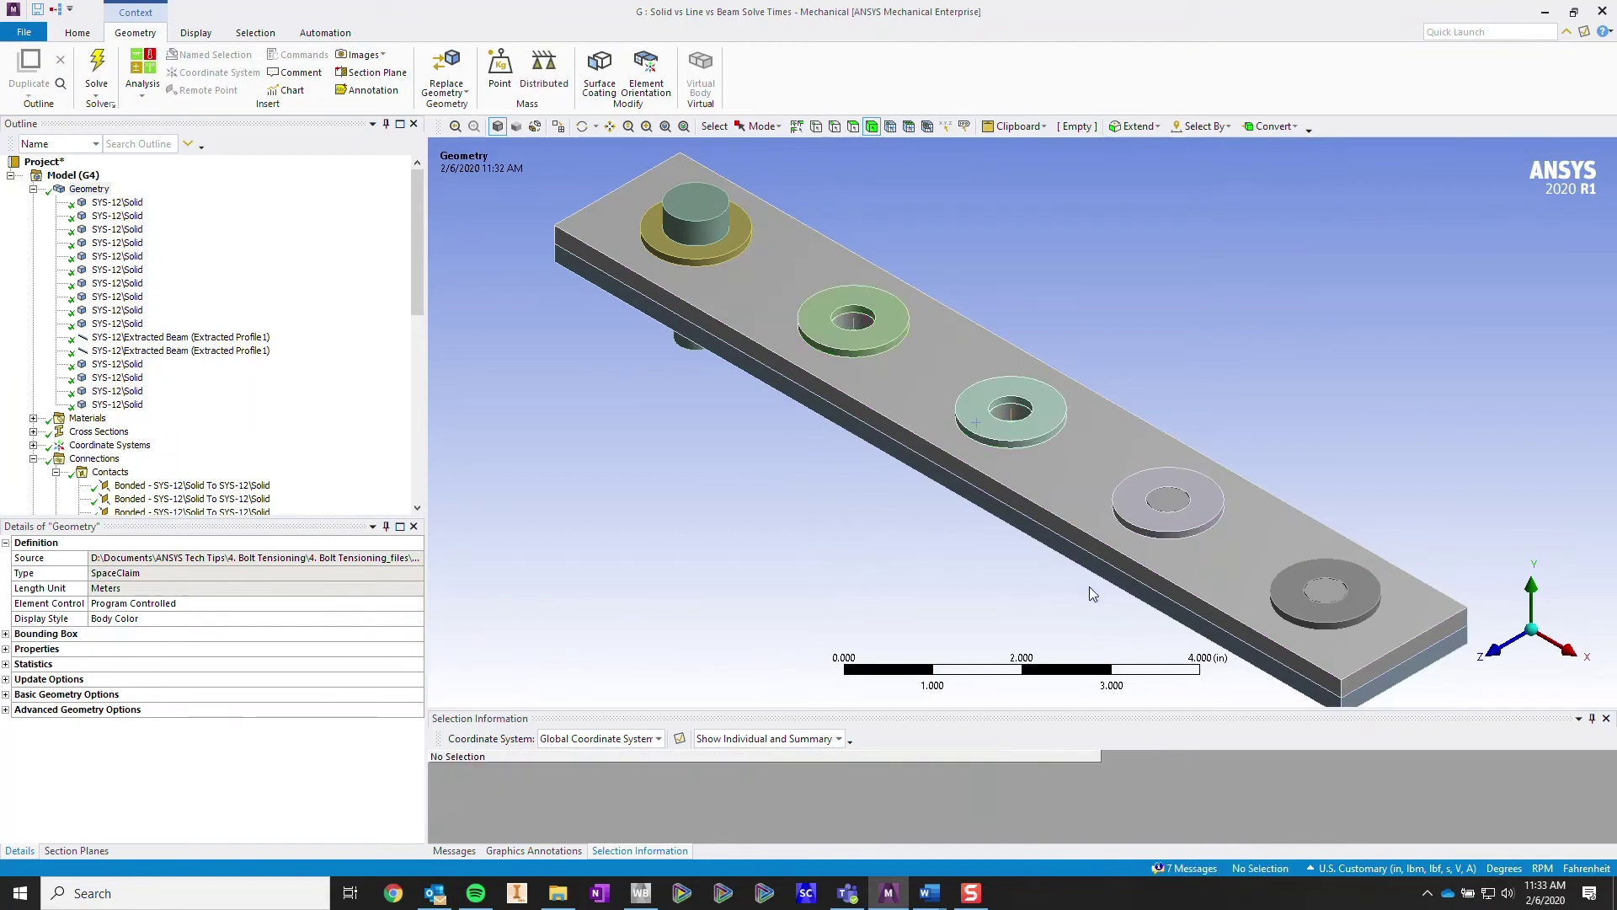
{"action": "left_click", "coordinate": [1175, 519]}
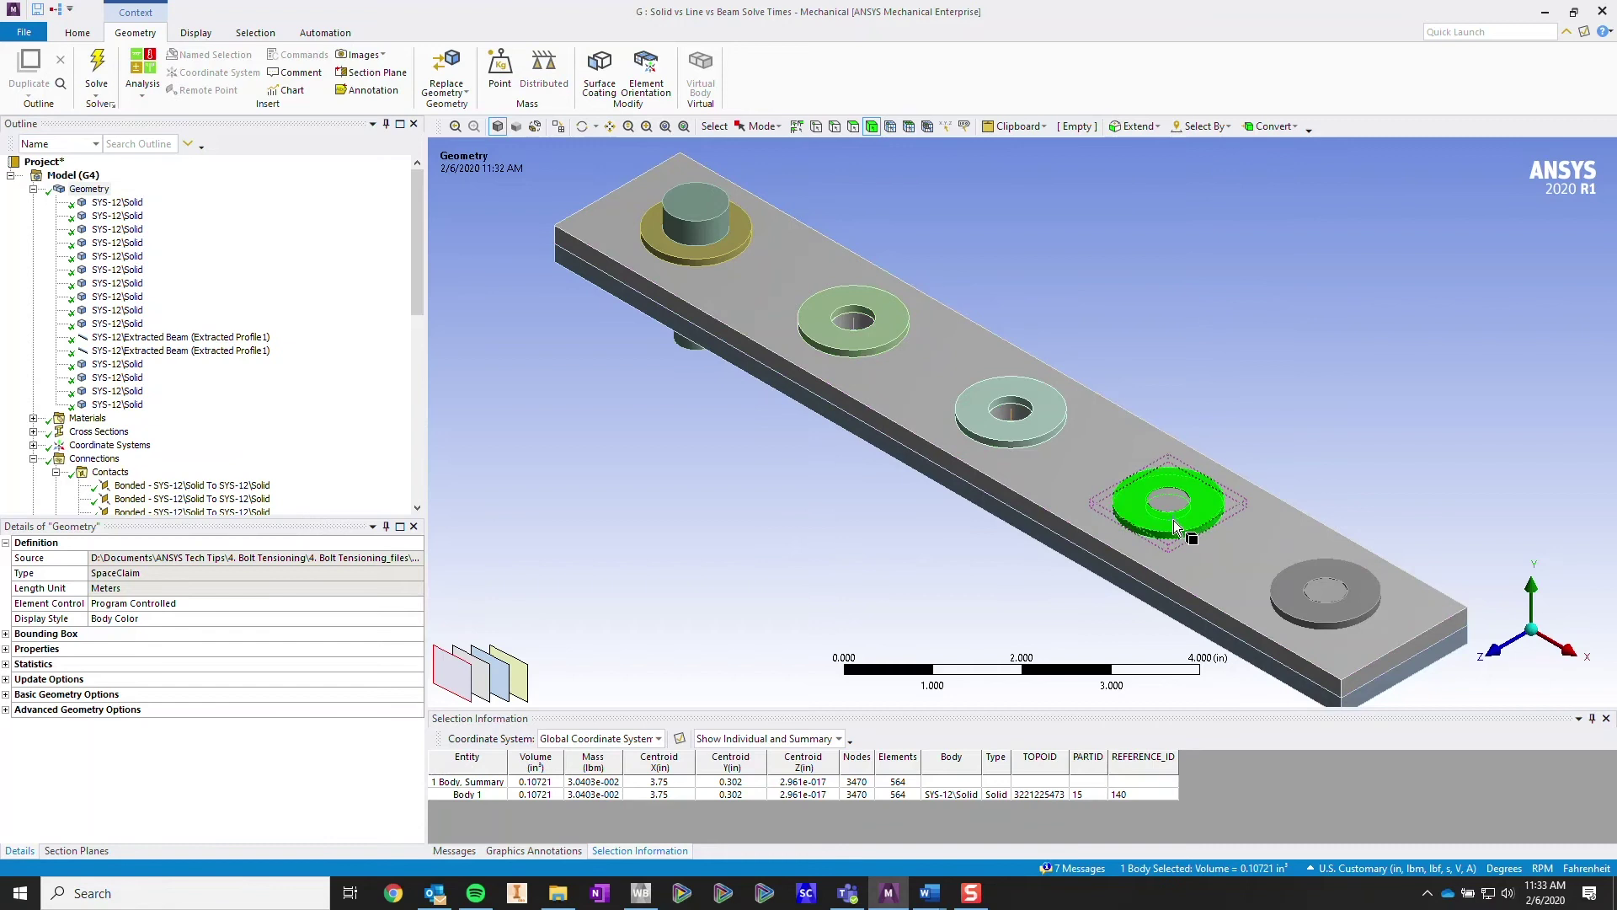
{"action": "left_click", "coordinate": [1297, 604]}
{"action": "left_click", "coordinate": [986, 575]}
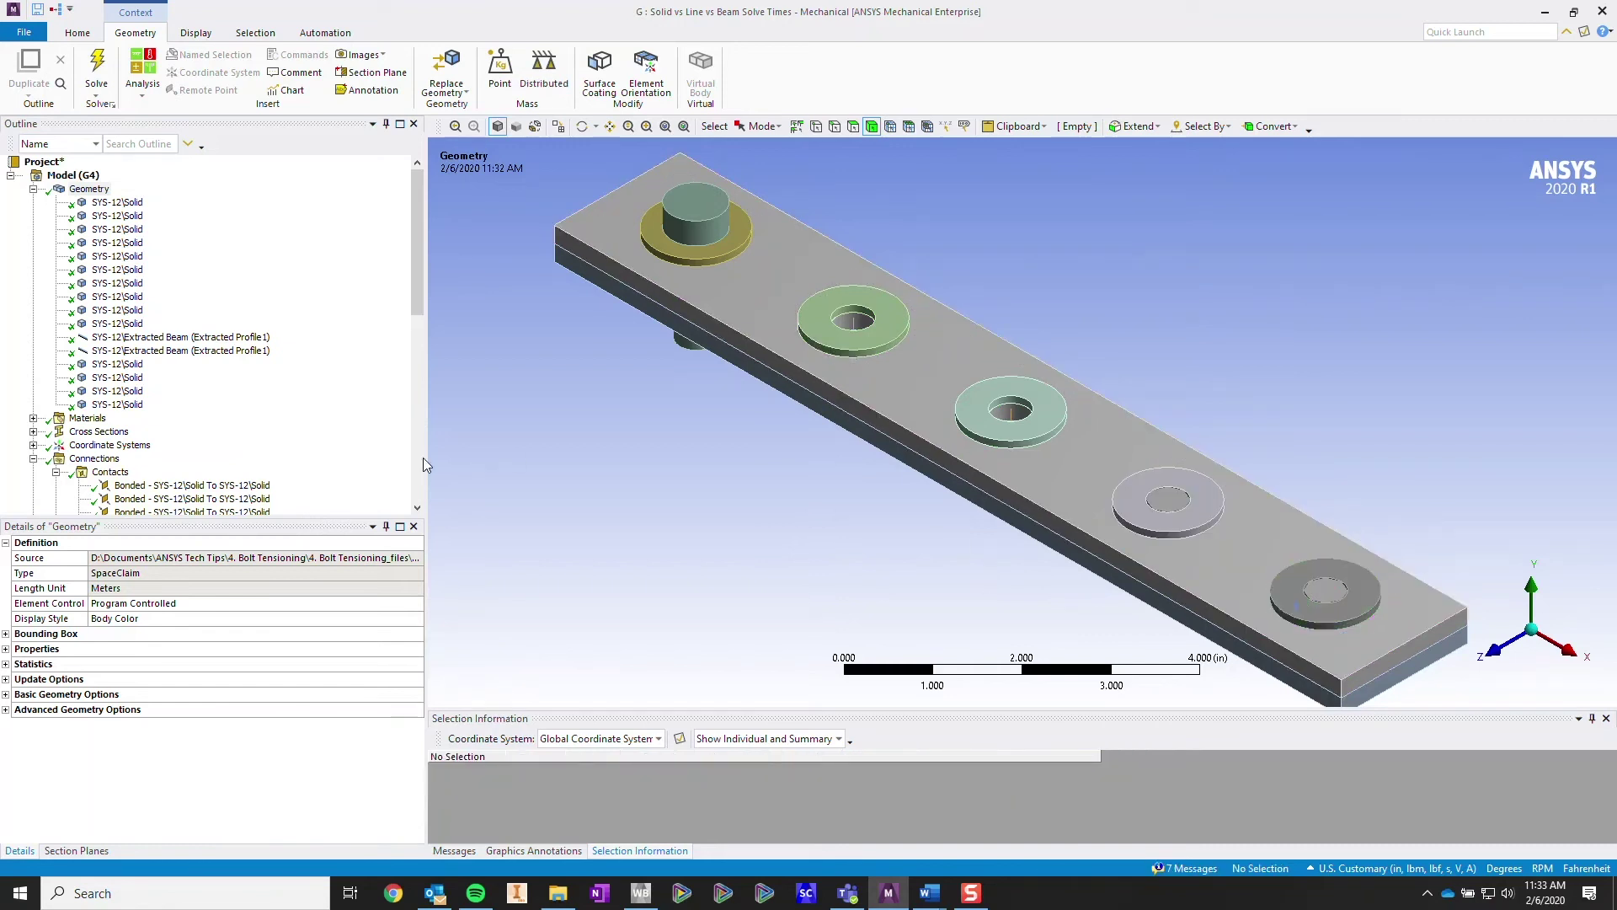
- Enable Section Plane1 to cut through the bolt holes and view the sectioned plates straight along the Z axis
{"action": "left_click", "coordinate": [95, 854]}
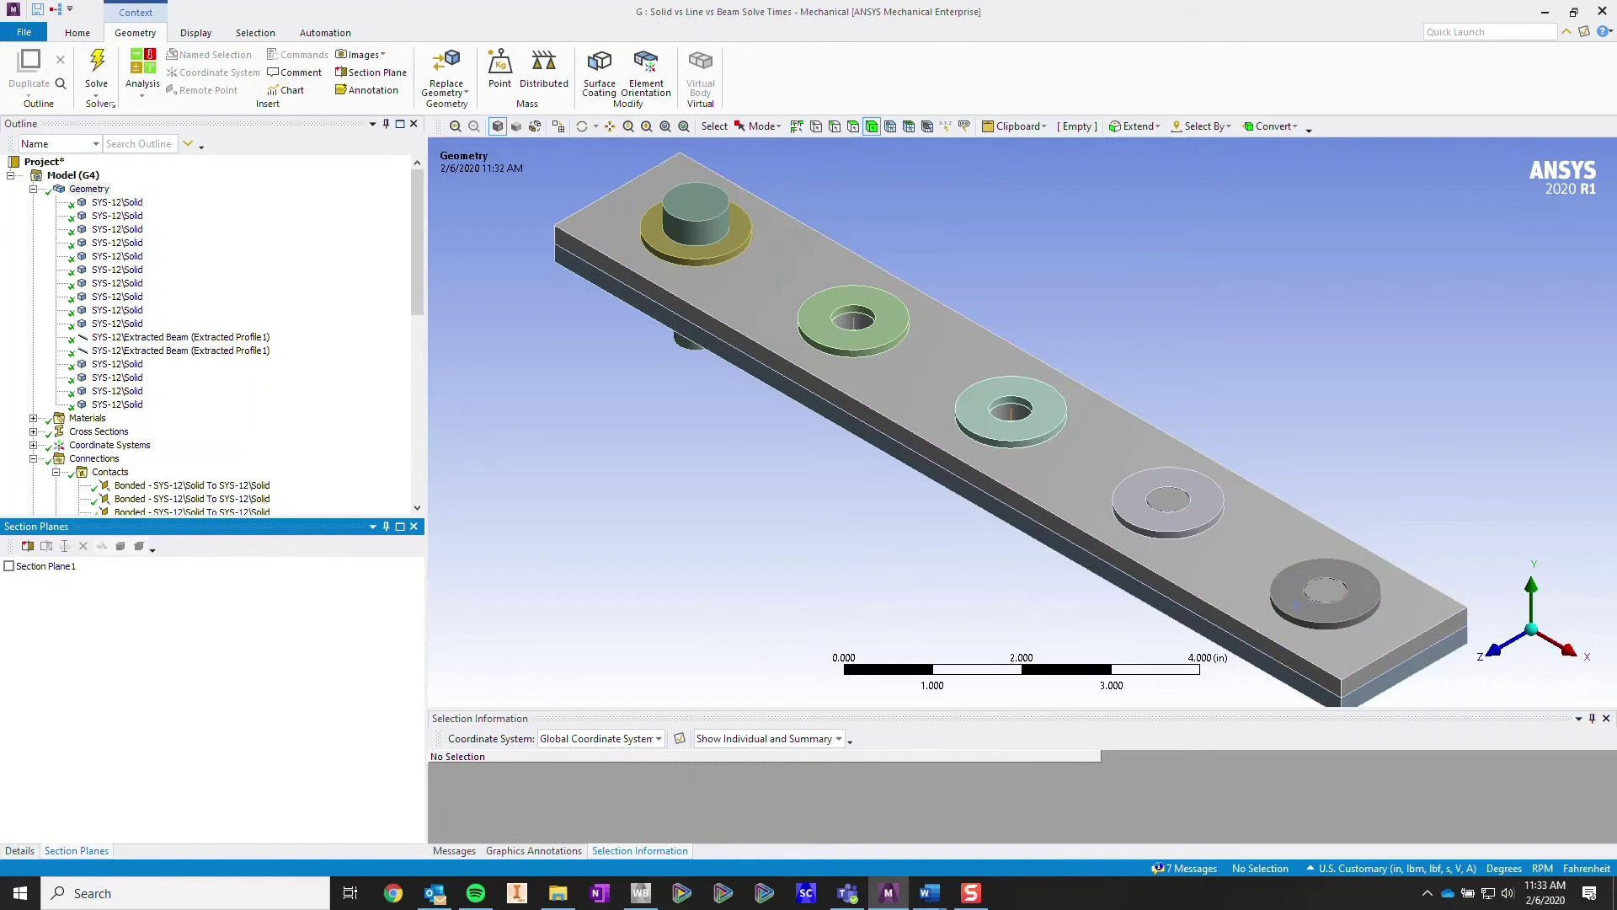
{"action": "left_click", "coordinate": [9, 567]}
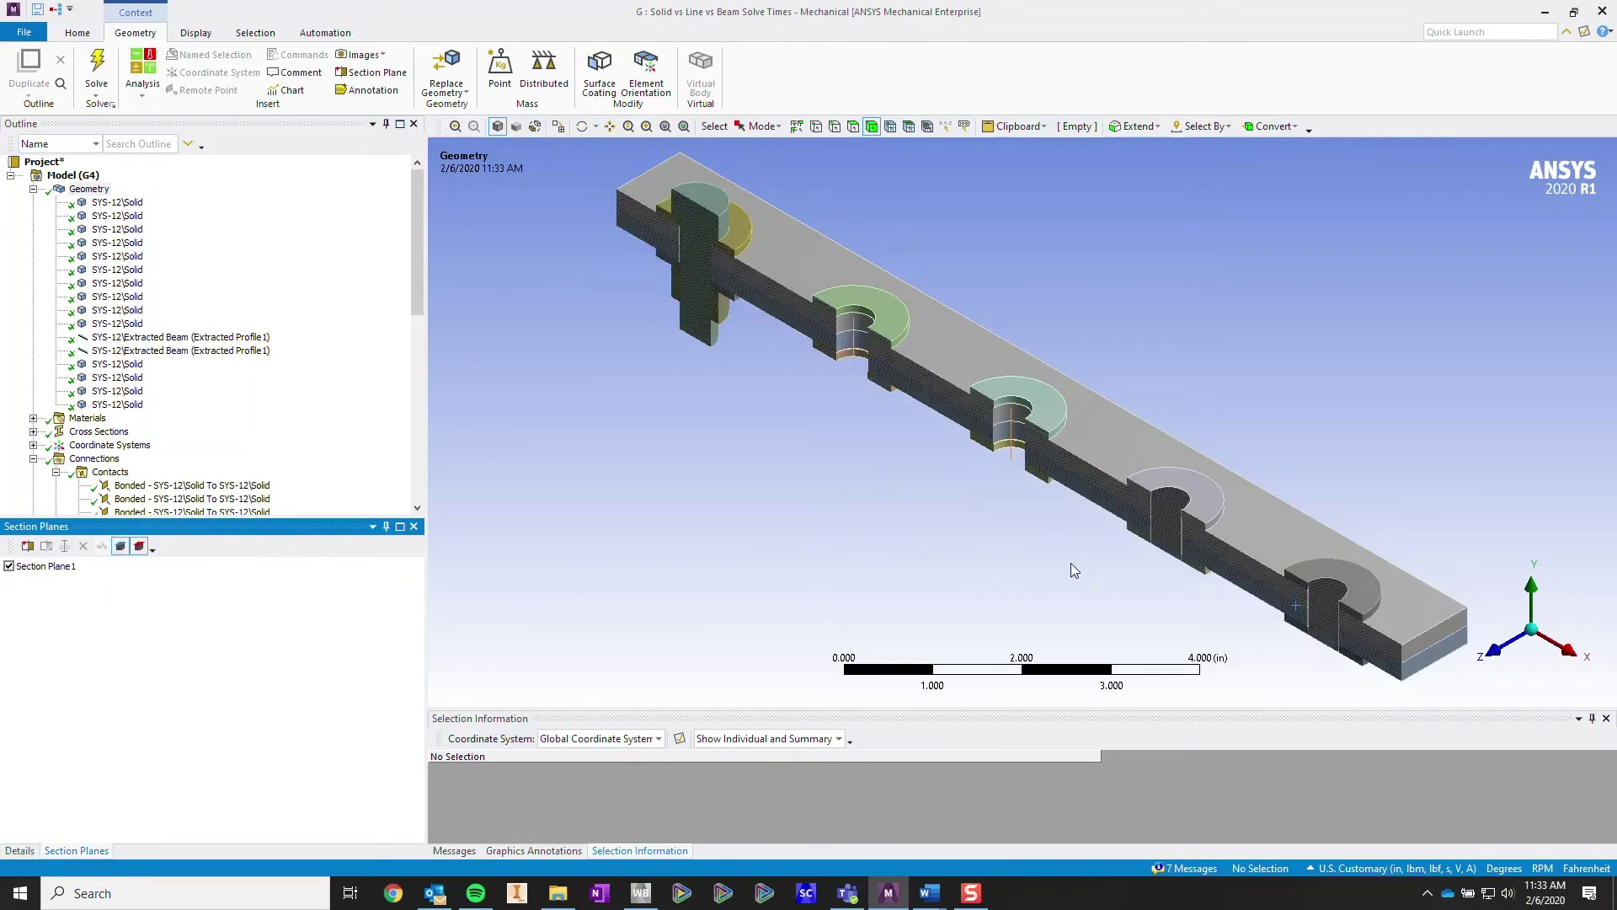
{"action": "left_click", "coordinate": [1500, 667]}
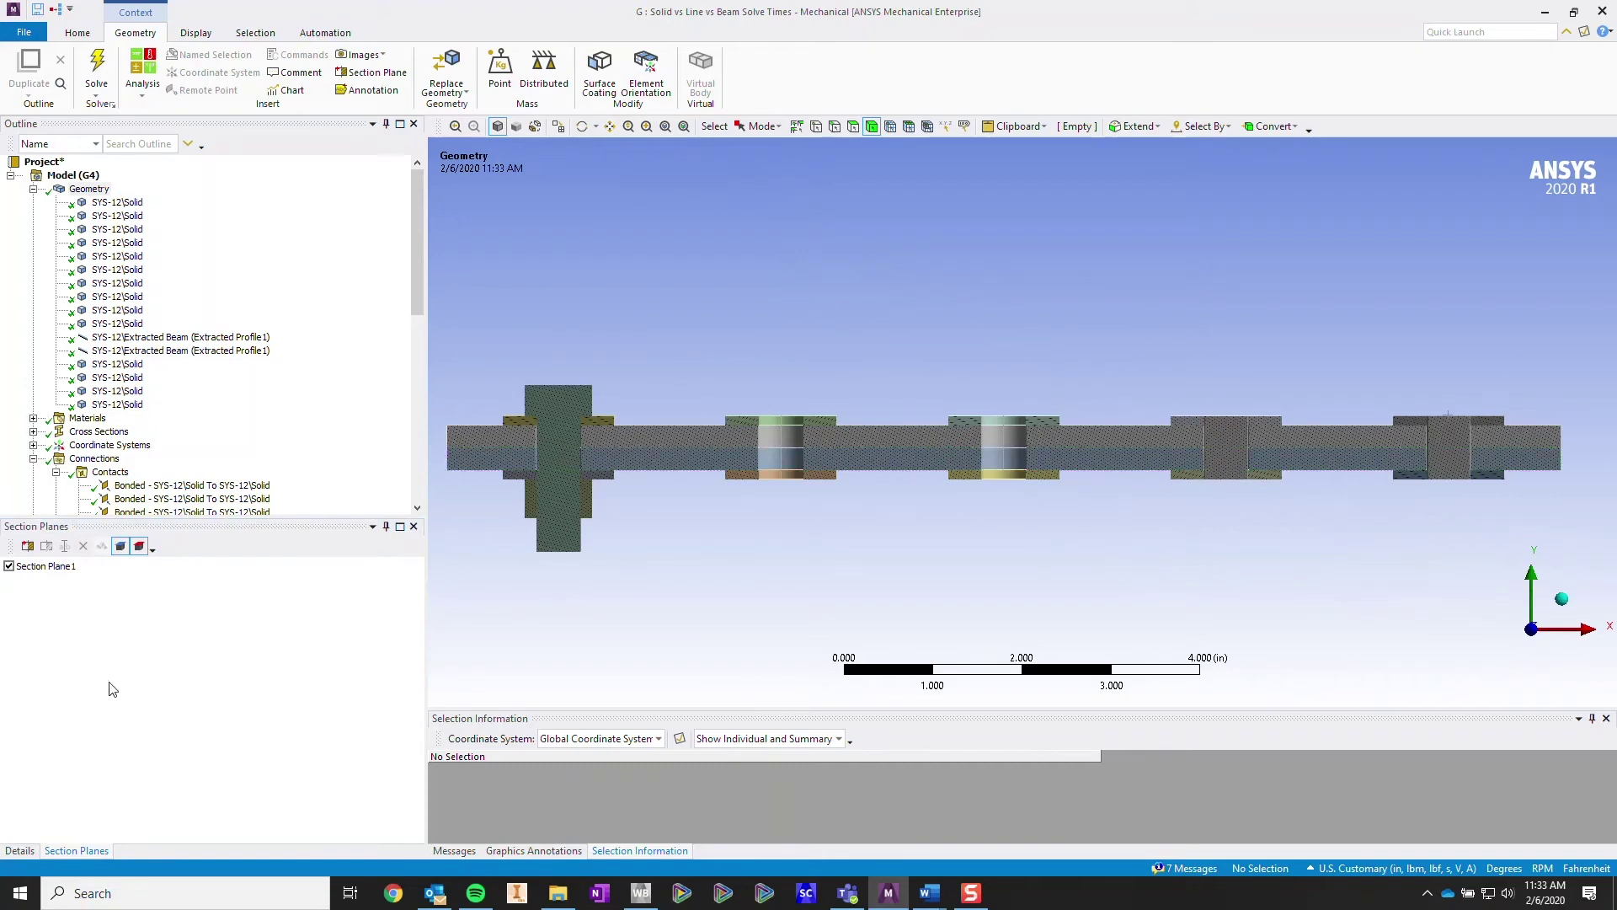
{"action": "left_click", "coordinate": [17, 851]}
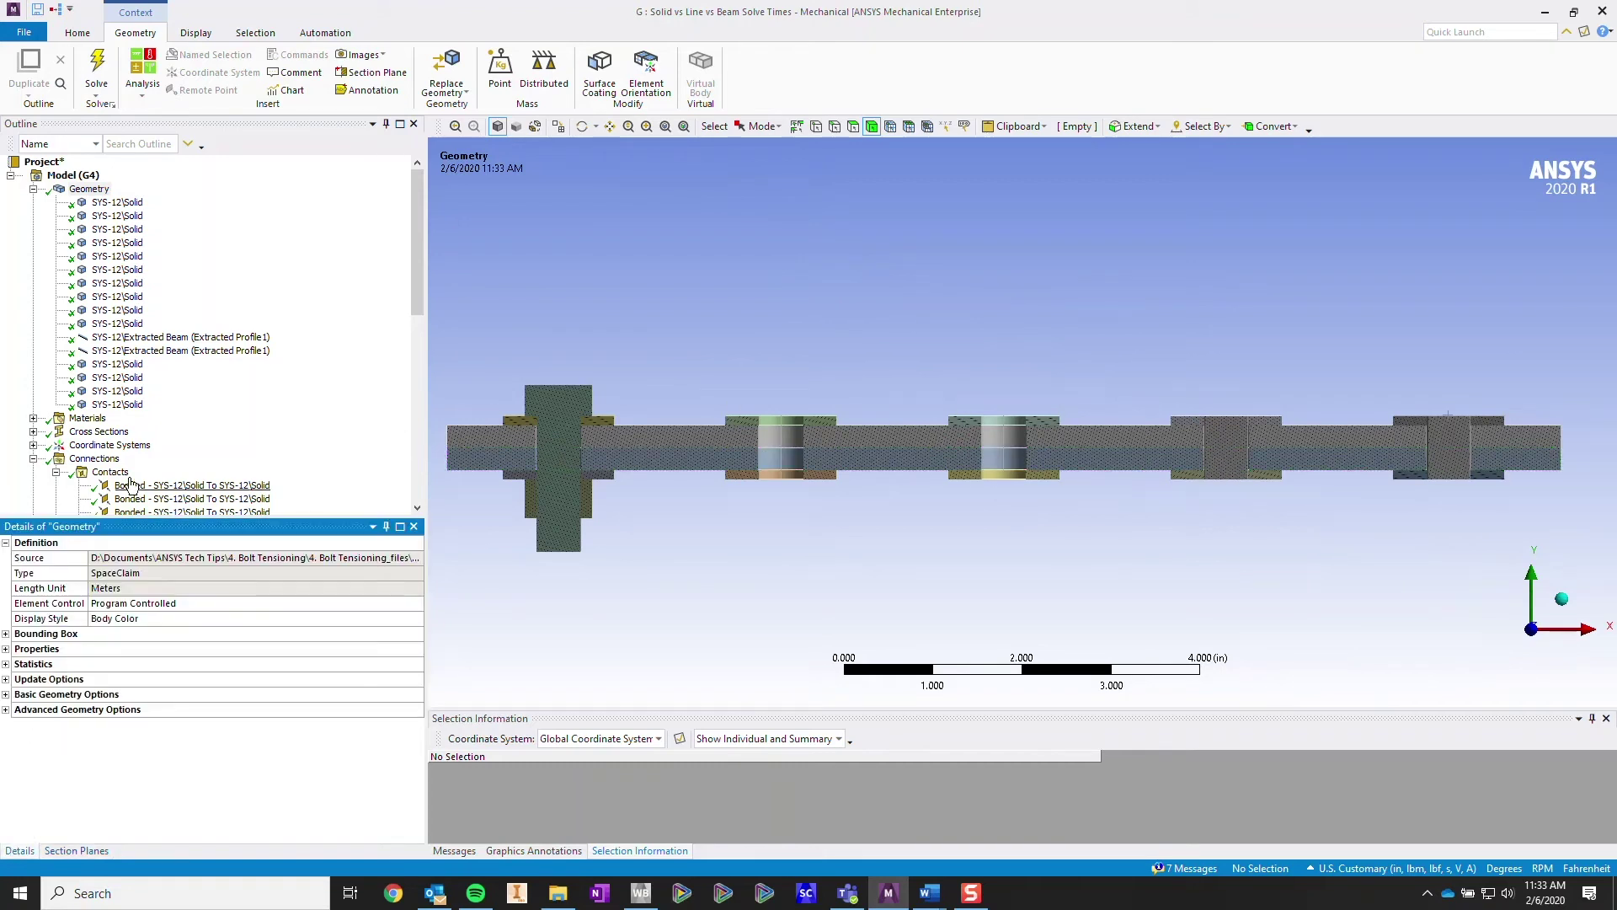
- Display the Equivalent Stress result for all bodies and inspect the section through the full solid bolt
{"action": "scroll", "coordinate": [131, 450], "scroll_direction": "down", "scroll_amount": 9}
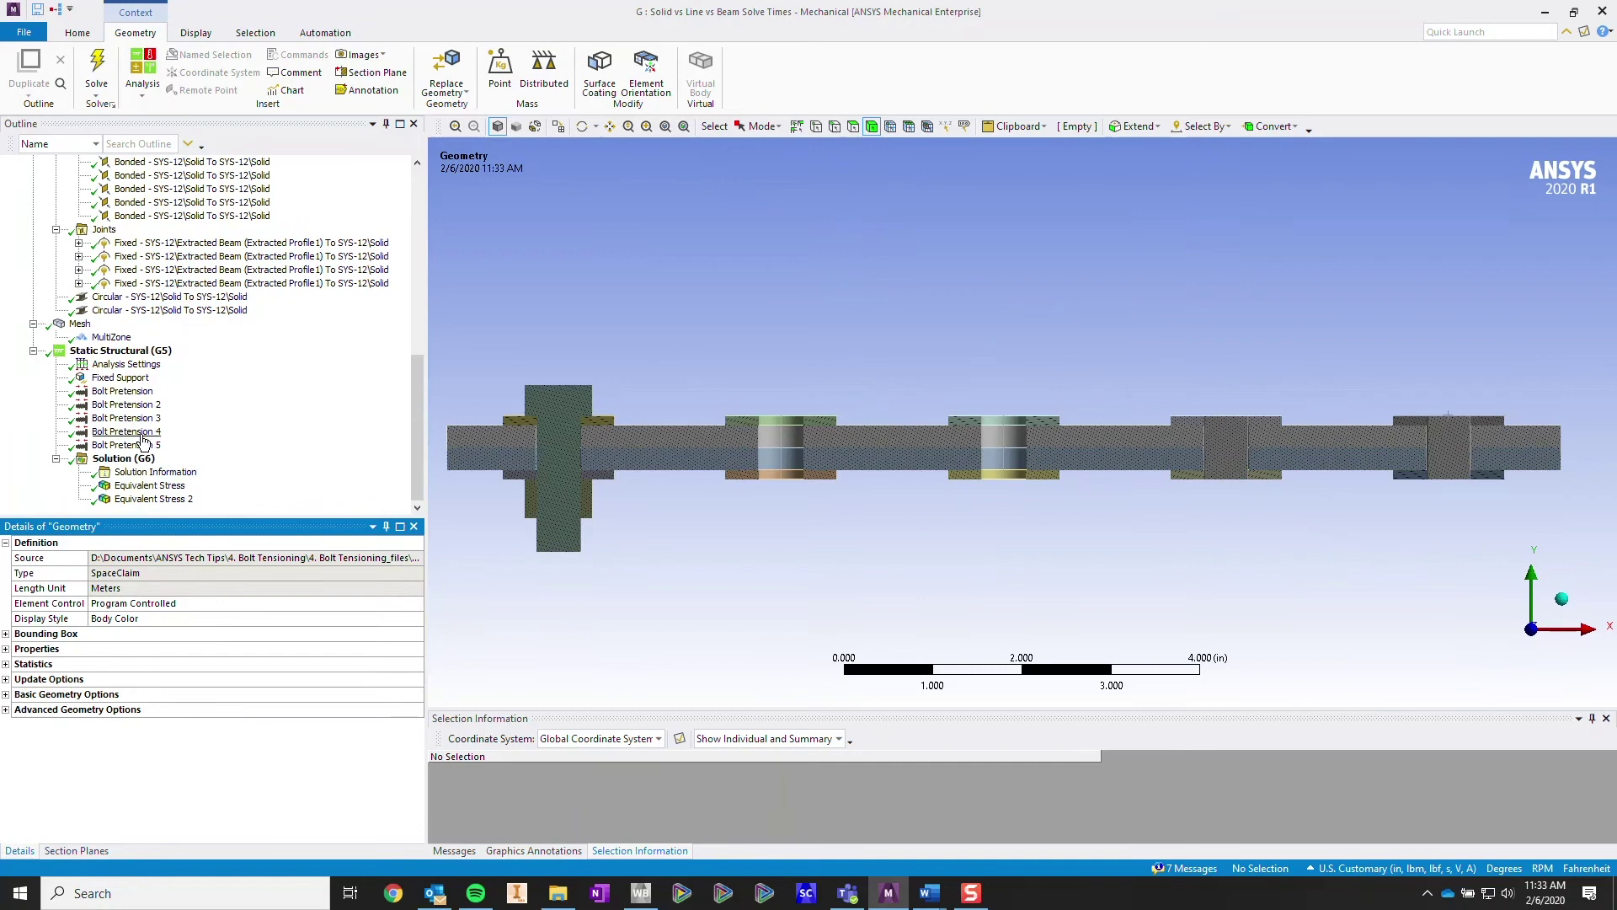
{"action": "left_click", "coordinate": [149, 486]}
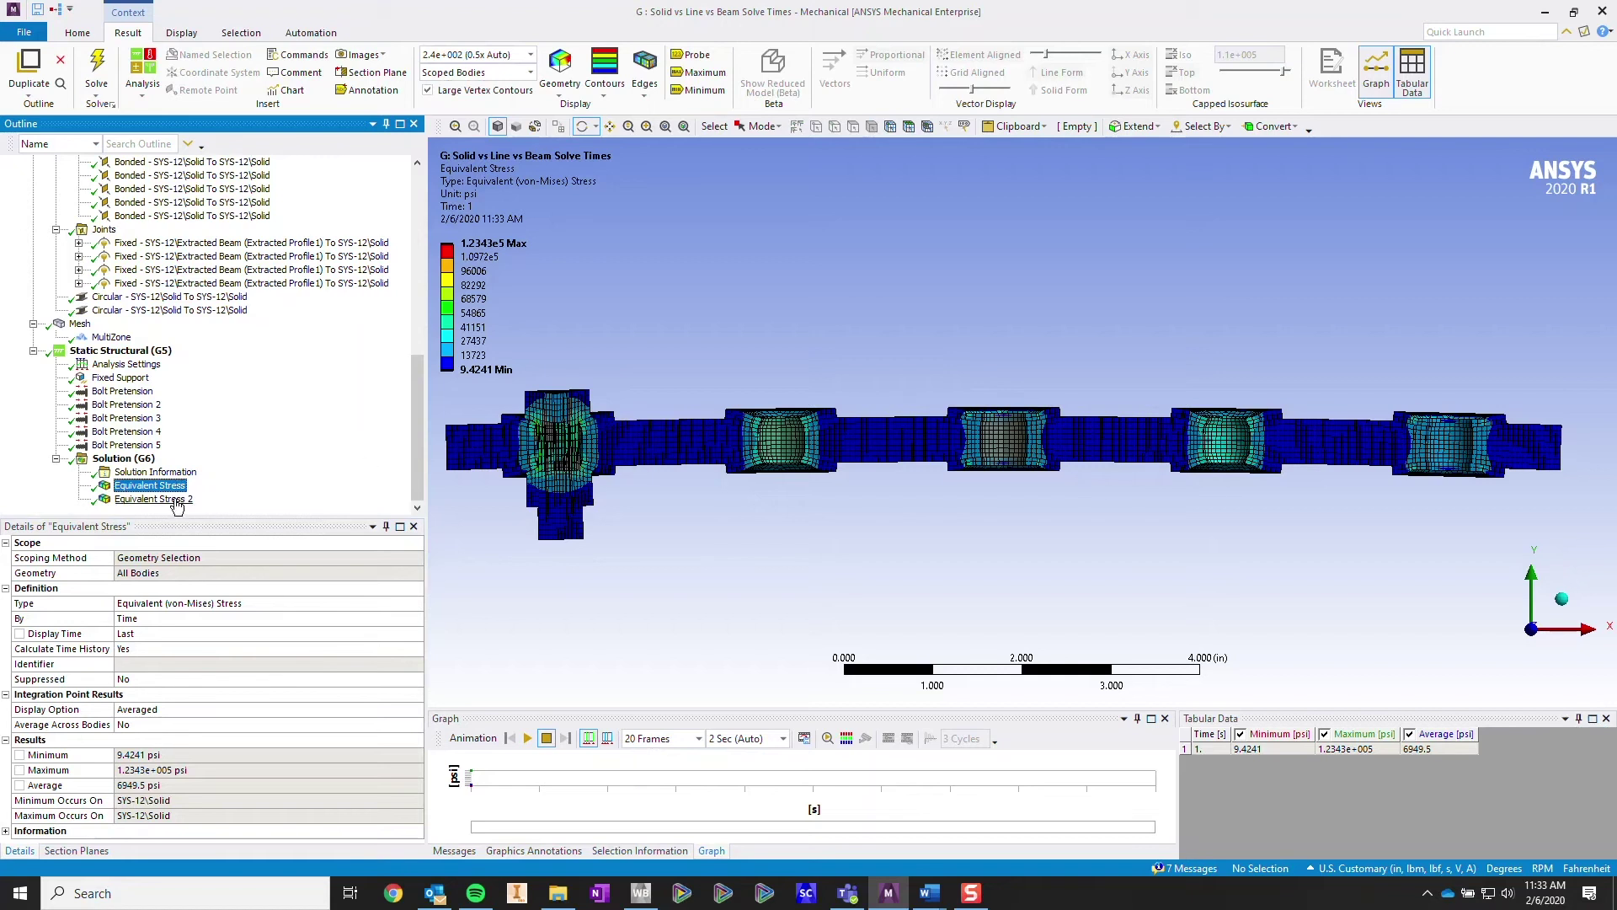
{"action": "scroll", "coordinate": [556, 491], "scroll_direction": "up", "scroll_amount": 5}
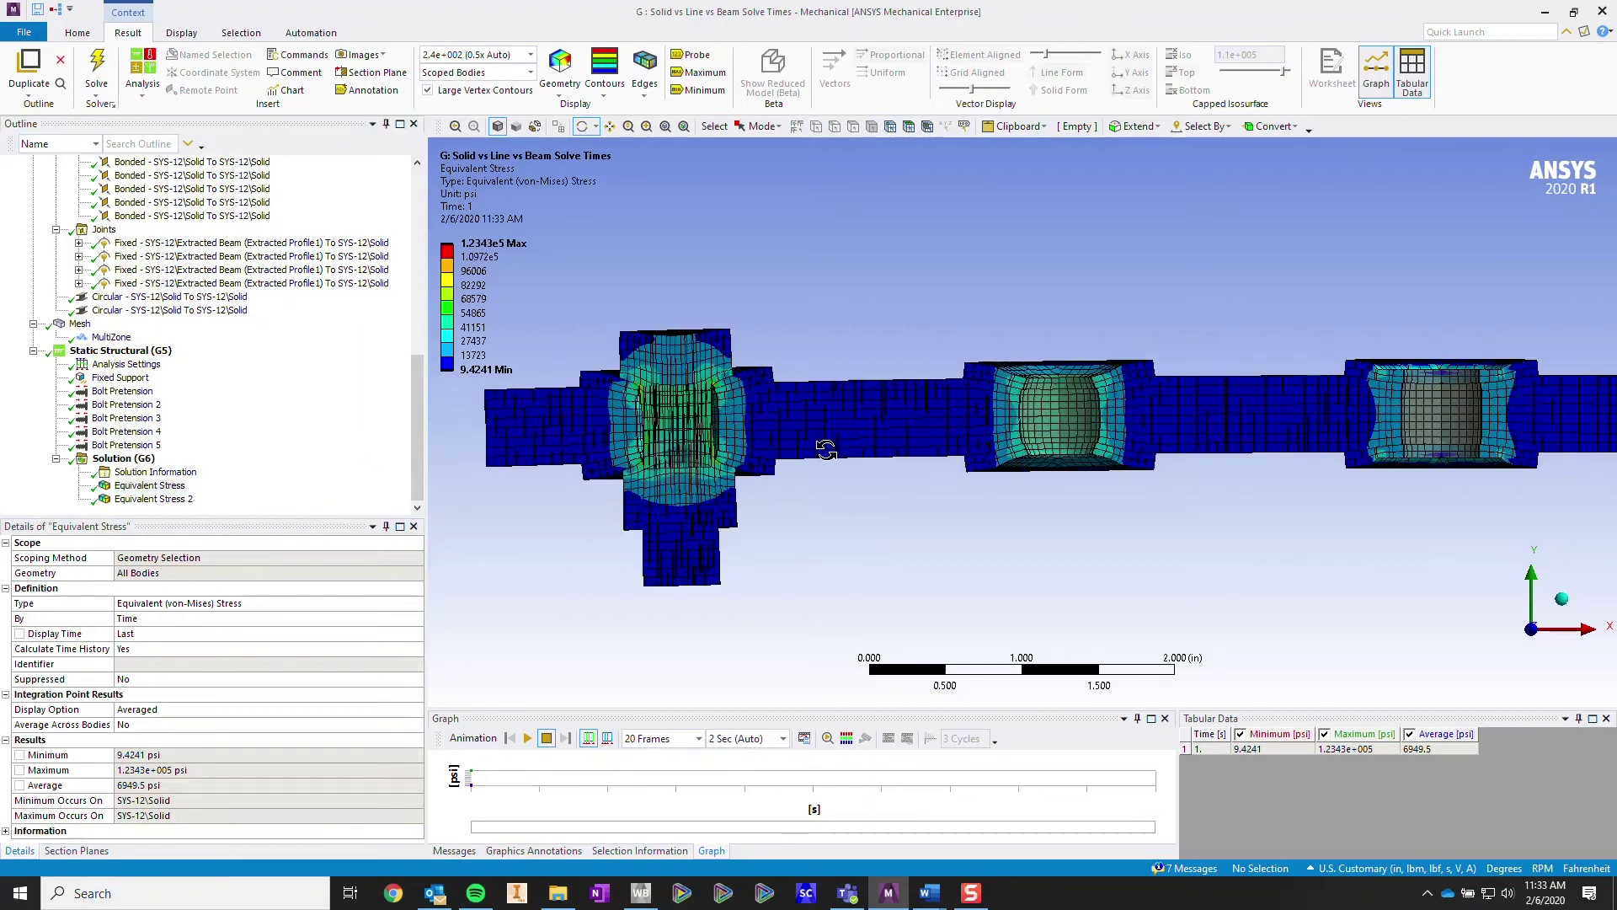
{"action": "middle_click_drag", "start_coordinate": [1074, 411], "coordinate": [1224, 405], "text": "ctrl"}
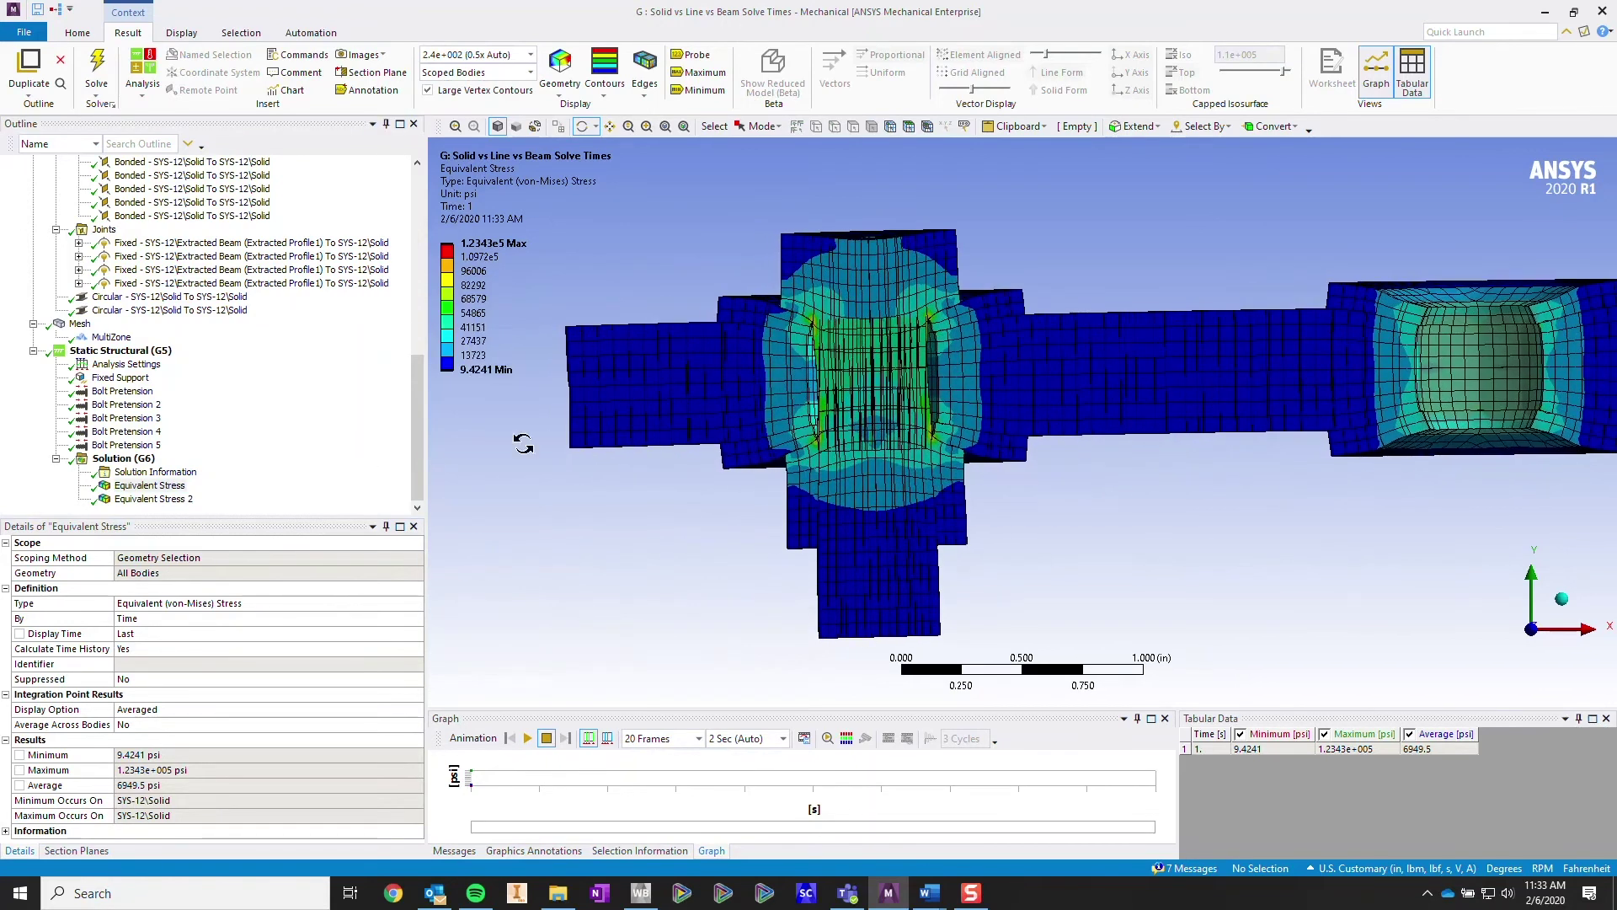
- Compare the plates-only Equivalent Stress 2 result with the all-bodies Equivalent Stress result around the solid bolt
{"action": "left_click", "coordinate": [169, 498]}
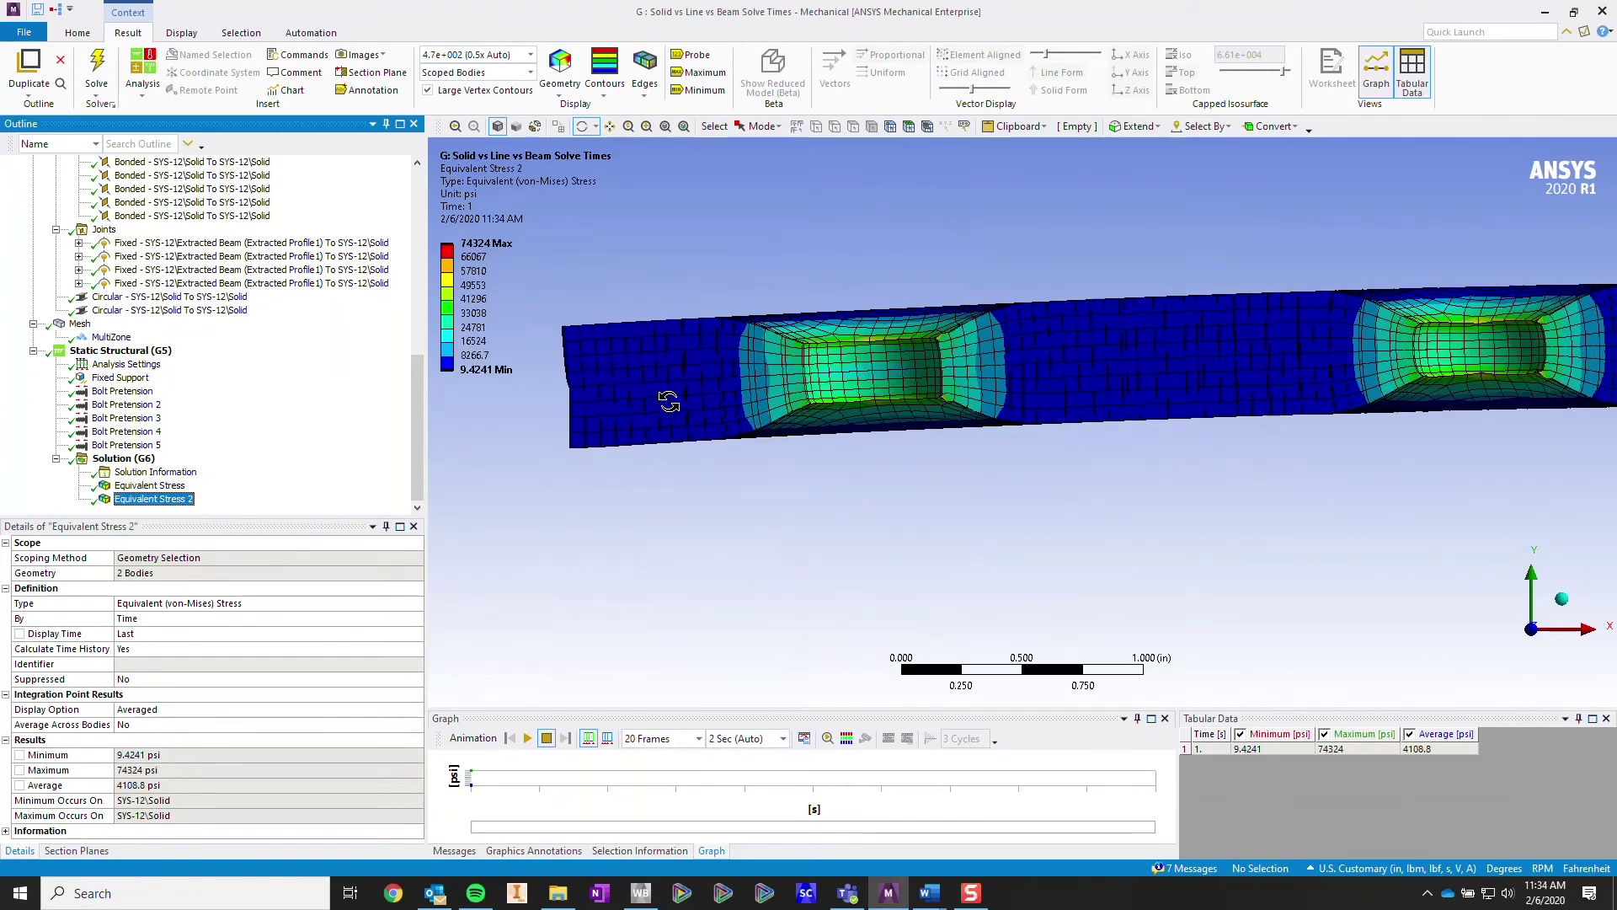
{"action": "left_click", "coordinate": [150, 485]}
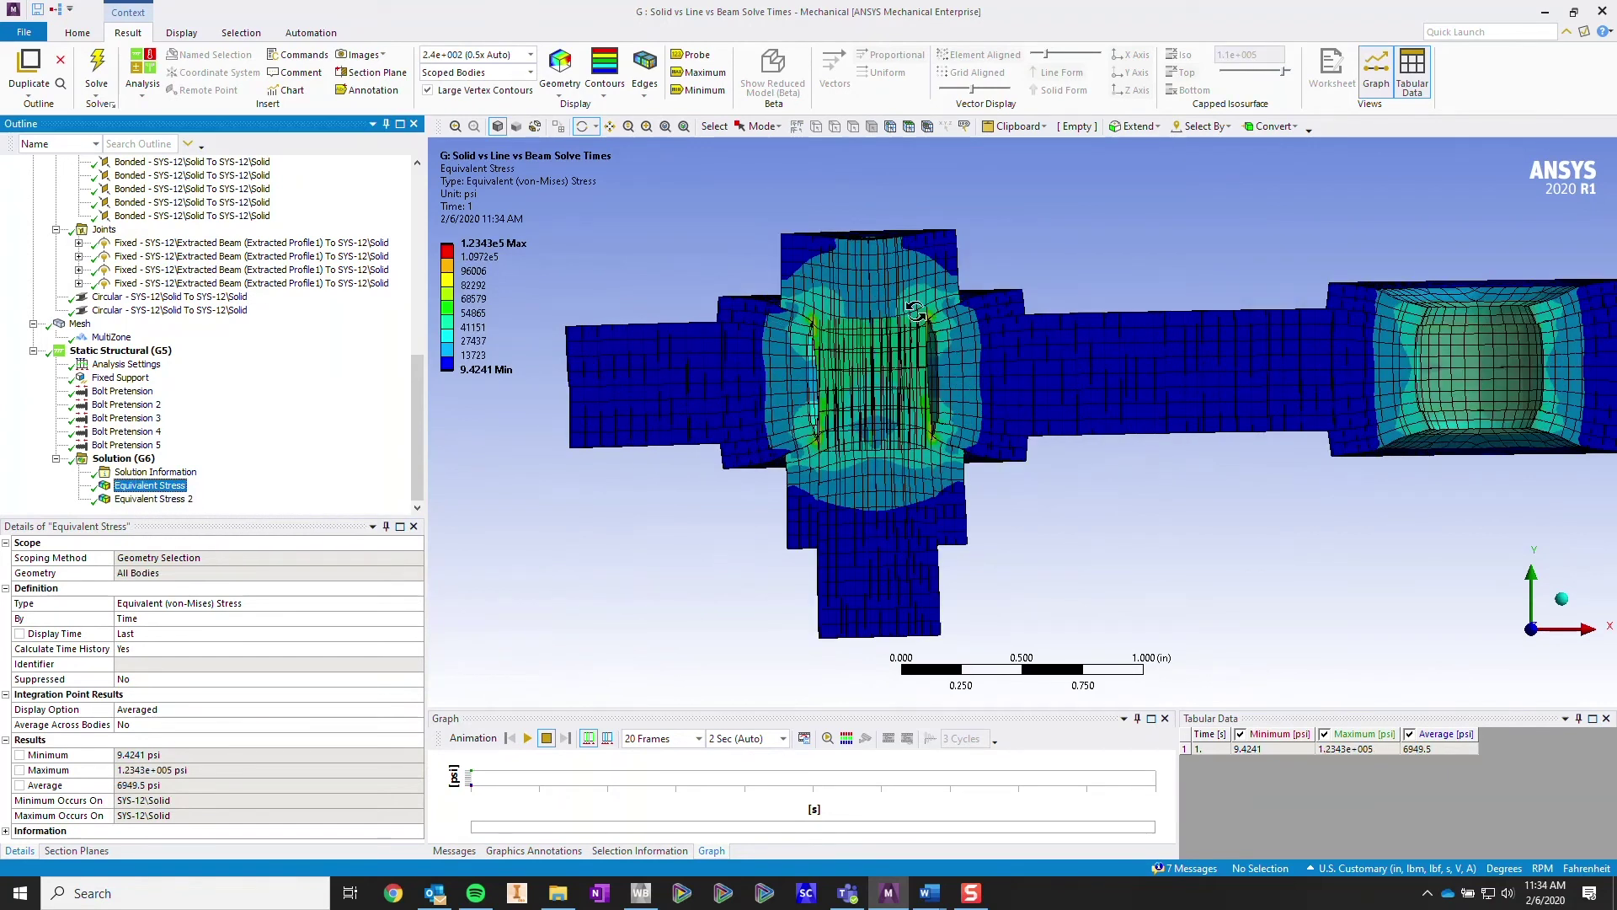
{"action": "scroll", "coordinate": [912, 352], "scroll_direction": "up", "scroll_amount": 1}
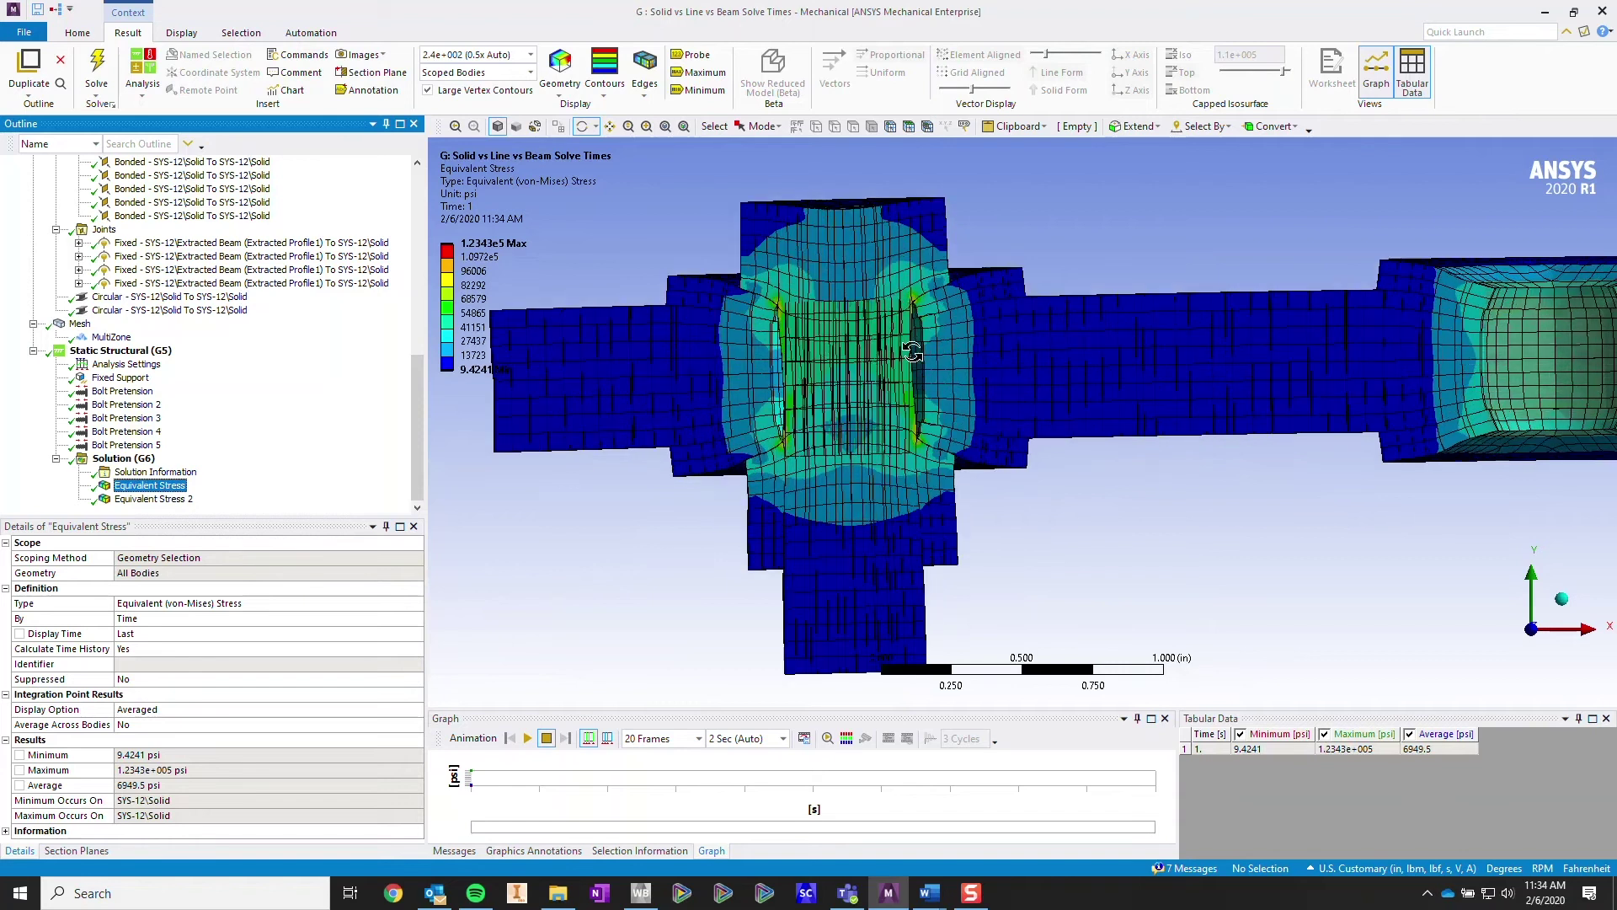
{"action": "middle_click_drag", "start_coordinate": [912, 352], "coordinate": [1058, 345], "text": "ctrl"}
{"action": "scroll", "coordinate": [1005, 315], "scroll_direction": "up", "scroll_amount": 1}
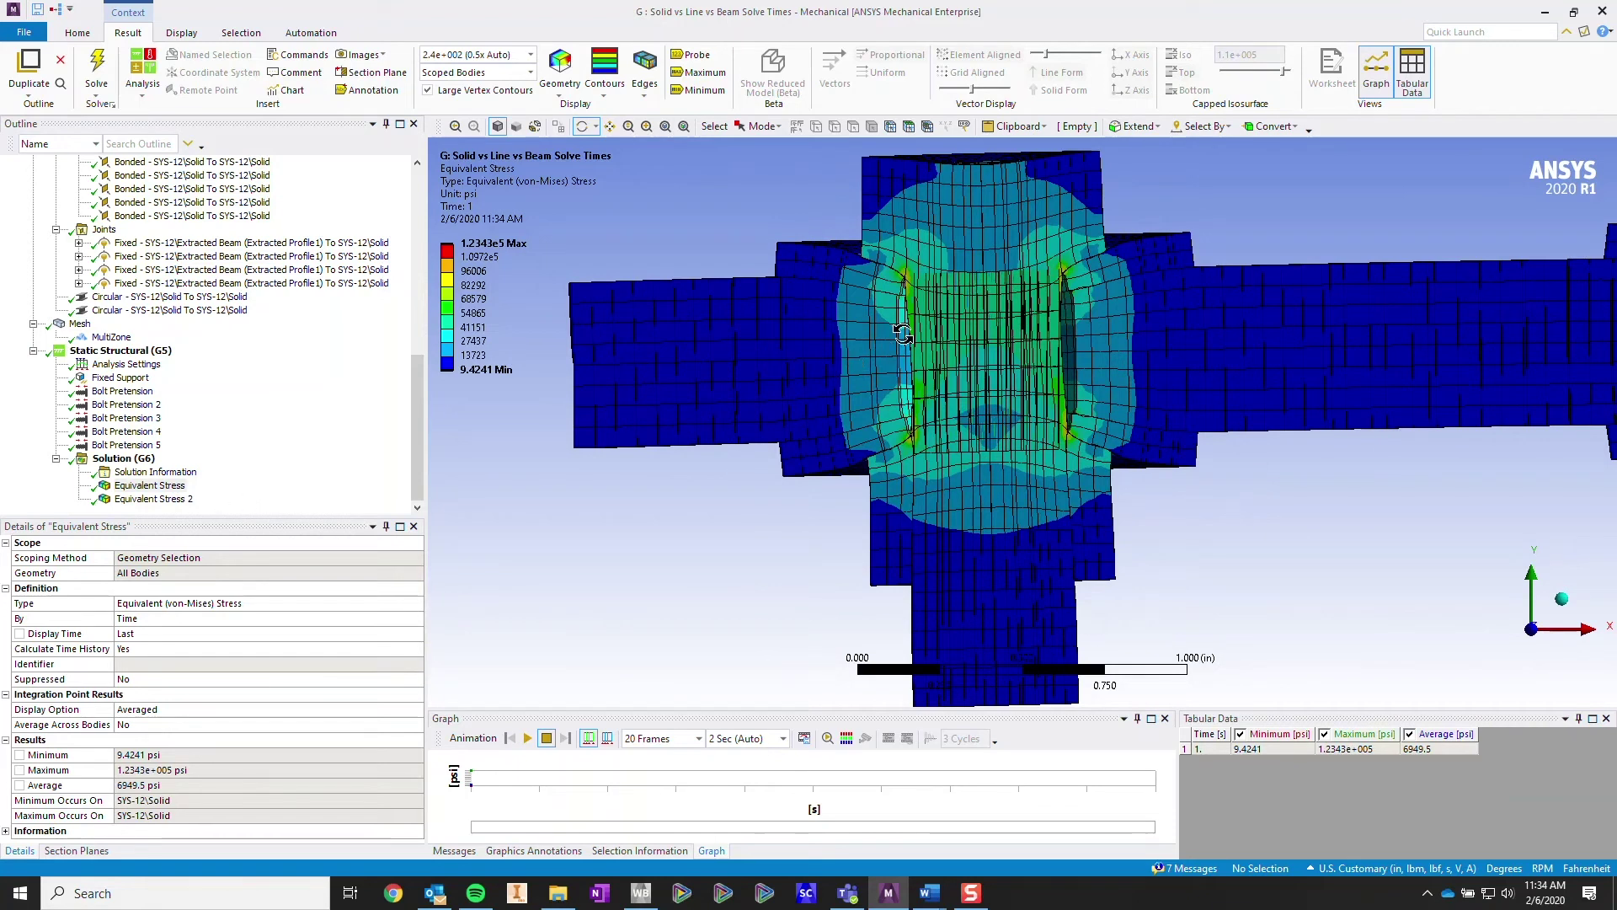
- Examine the Equivalent Stress 2 contours around successive bolt holes along the length of the plates
{"action": "left_click", "coordinate": [181, 499]}
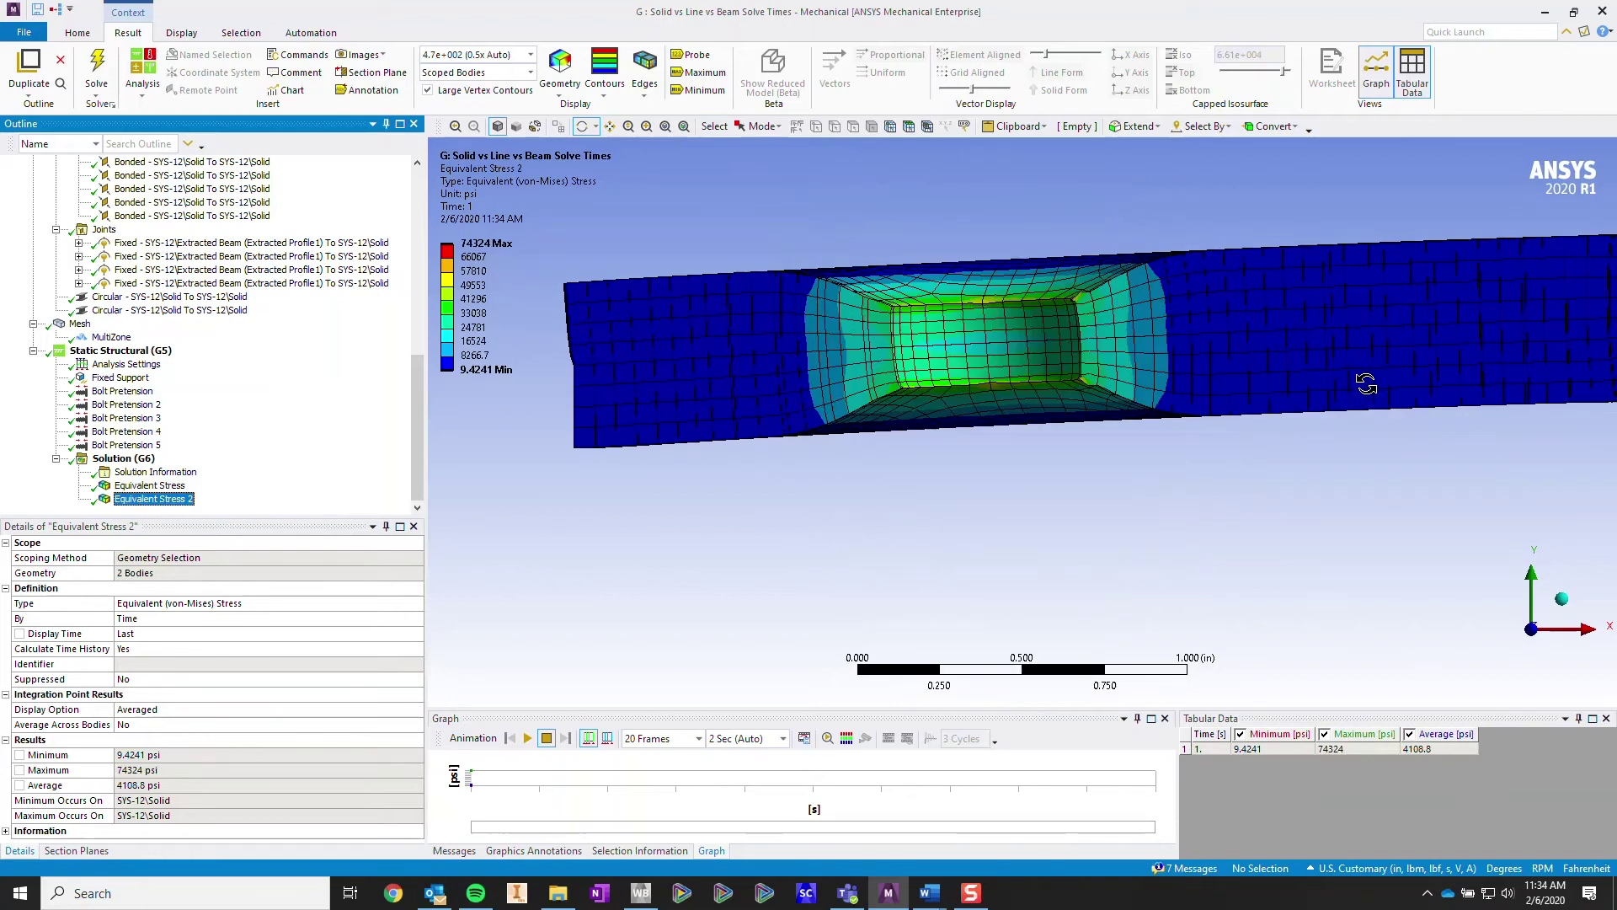
{"action": "middle_click_drag", "start_coordinate": [1361, 376], "coordinate": [566, 448], "text": "ctrl"}
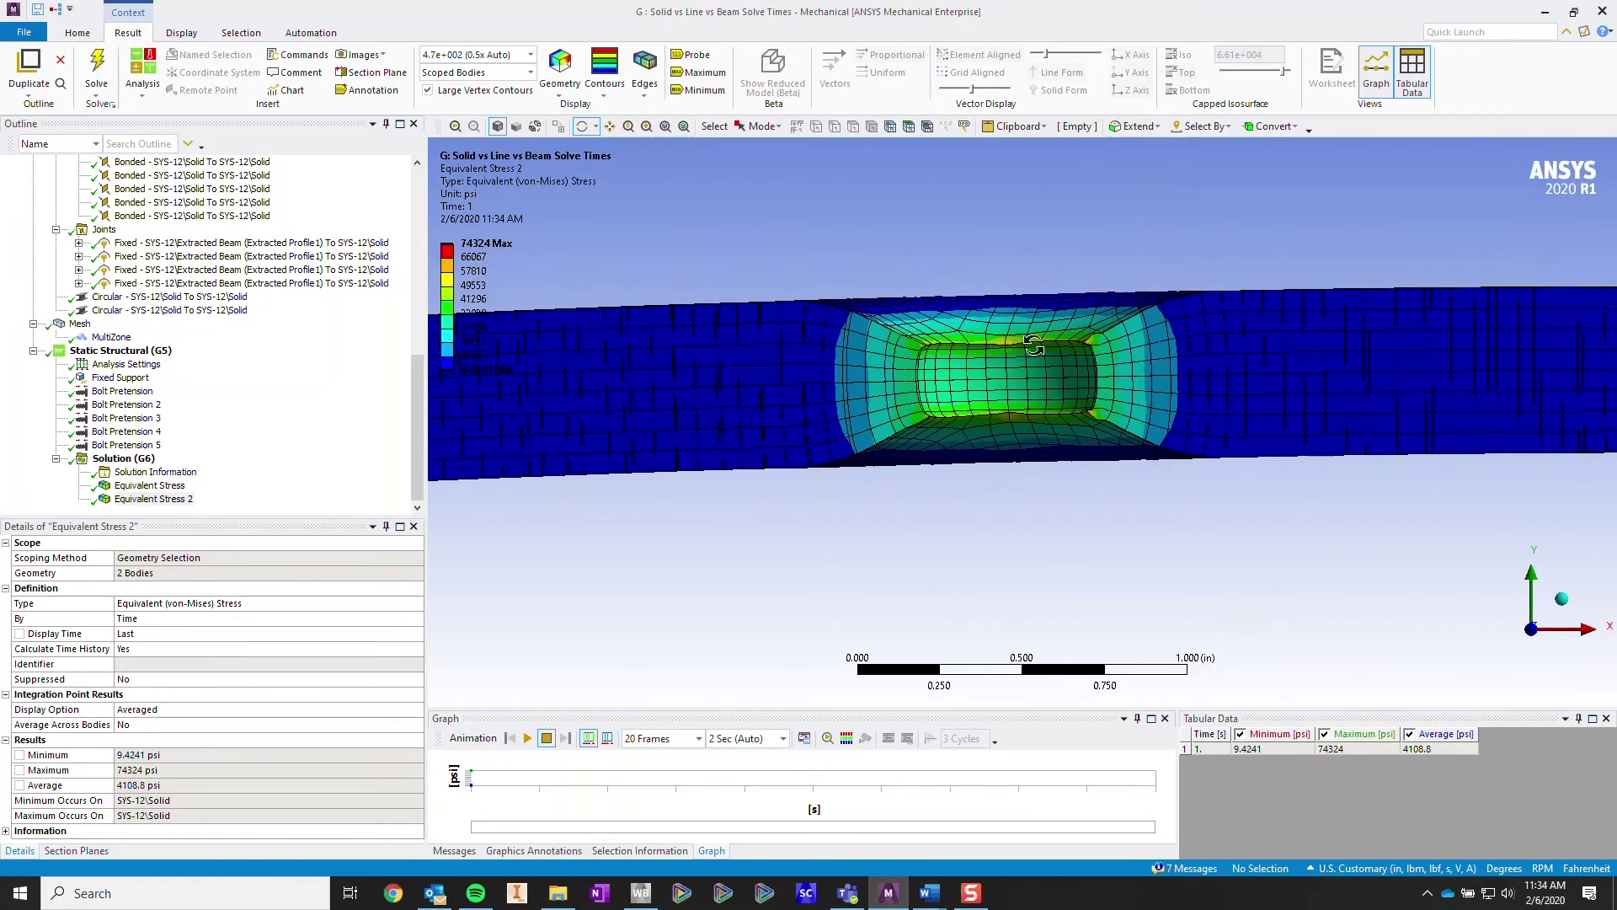
{"action": "middle_click_drag", "start_coordinate": [876, 404], "coordinate": [1177, 399], "text": "ctrl"}
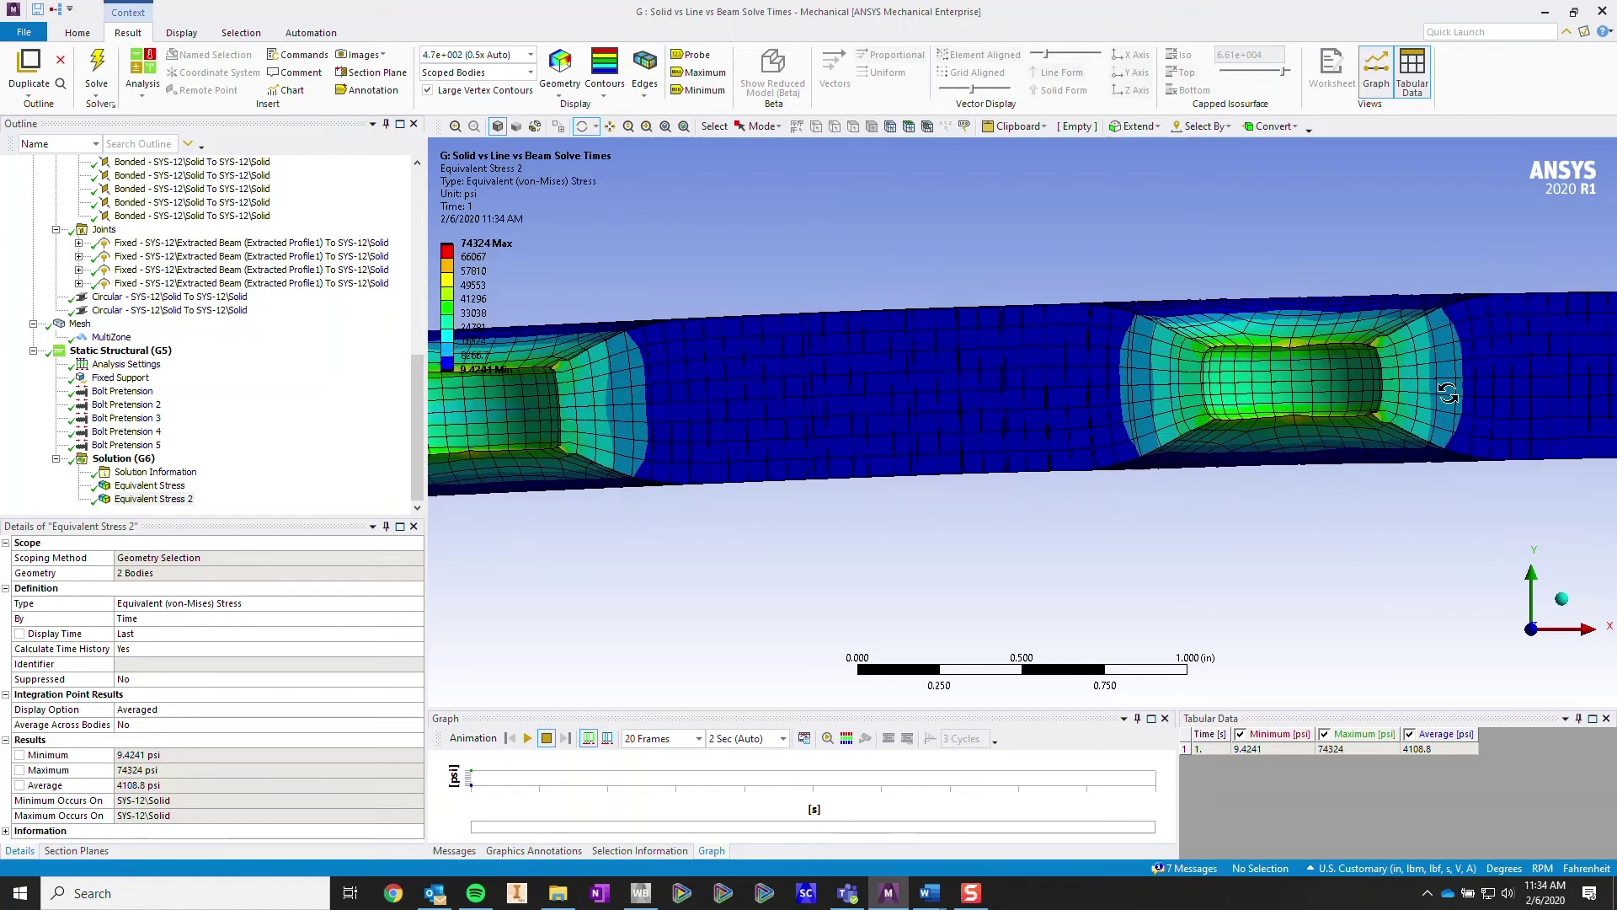
{"action": "left_click_drag", "start_coordinate": [1503, 389], "coordinate": [914, 405]}
{"action": "middle_click_drag", "start_coordinate": [914, 404], "coordinate": [856, 406], "text": "ctrl"}
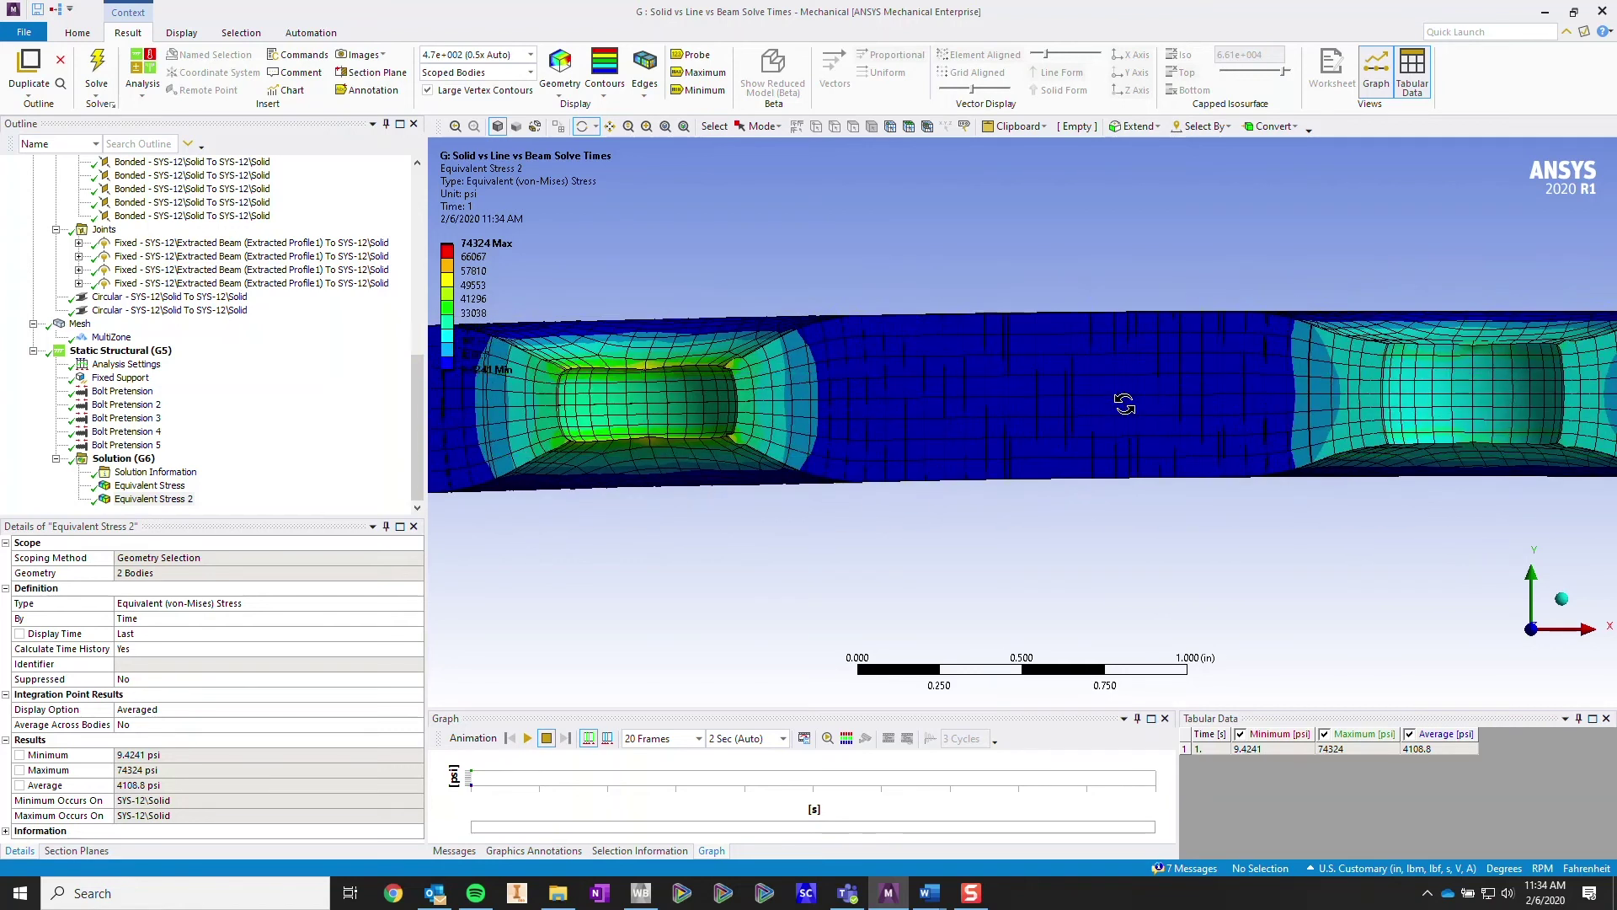
{"action": "middle_click_drag", "start_coordinate": [1126, 405], "coordinate": [954, 404], "text": "ctrl"}
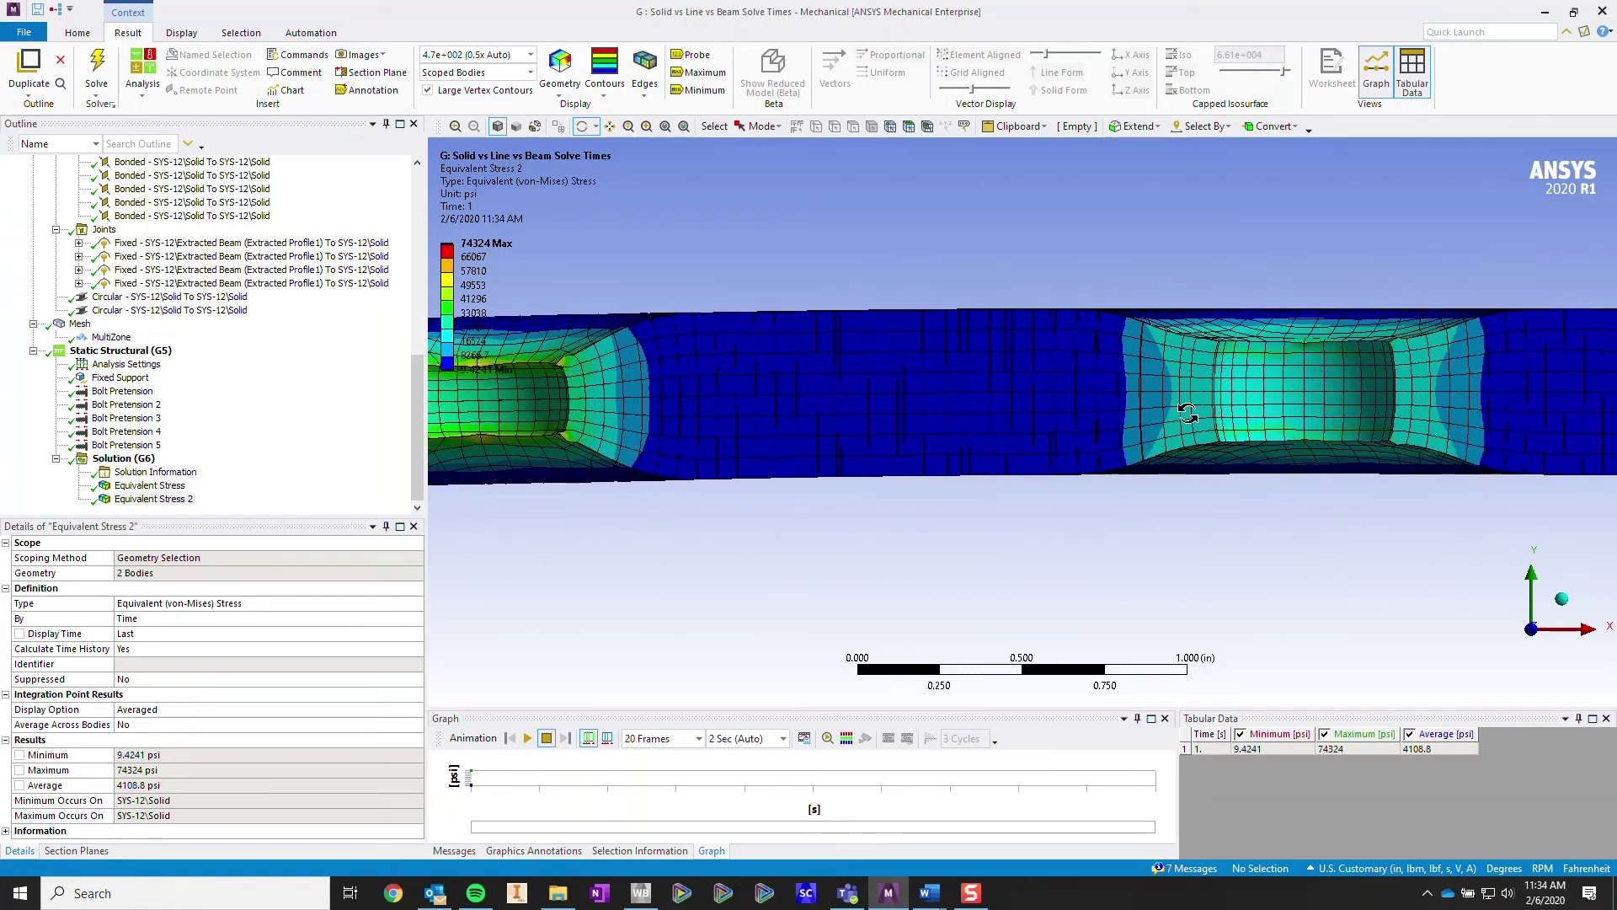
{"action": "scroll", "coordinate": [1202, 408], "scroll_direction": "down", "scroll_amount": 2}
- Set the deformation scale to 1.0 (True Scale) and compare Equivalent Stress 2 with Equivalent Stress around the bolt holes from an angled view
{"action": "left_click", "coordinate": [530, 55]}
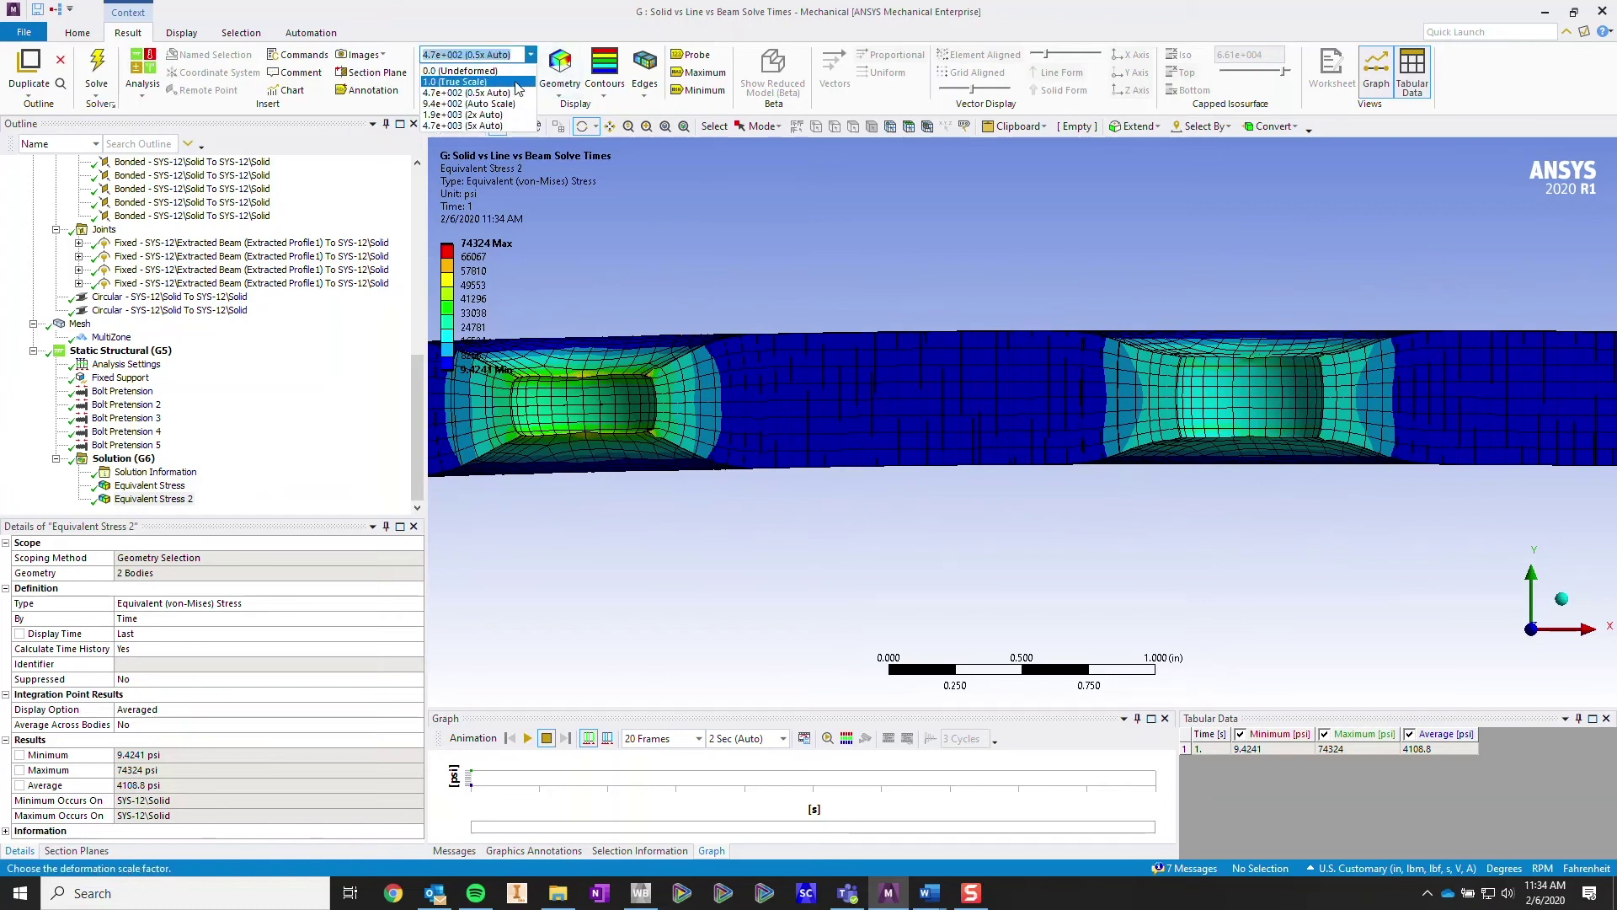
{"action": "left_click", "coordinate": [459, 82]}
{"action": "left_click_drag", "start_coordinate": [711, 404], "coordinate": [1327, 397]}
{"action": "middle_click_drag", "start_coordinate": [1326, 397], "coordinate": [993, 380], "text": "ctrl"}
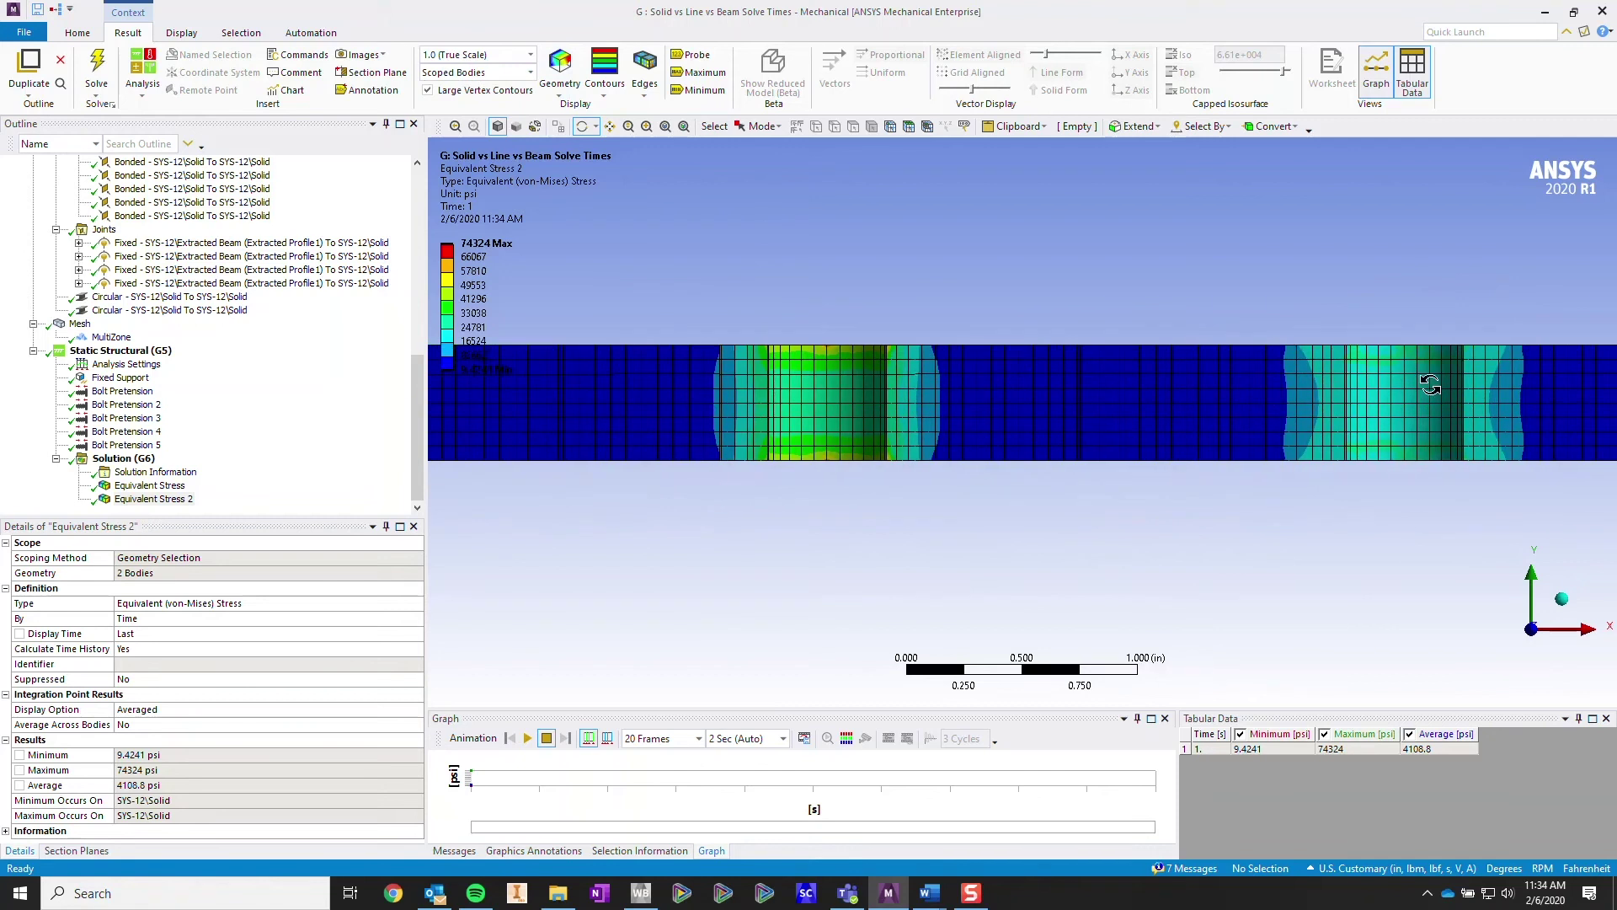
{"action": "middle_click_drag", "start_coordinate": [1404, 428], "coordinate": [1273, 442], "text": "ctrl"}
{"action": "left_click_drag", "start_coordinate": [1273, 442], "coordinate": [1208, 423]}
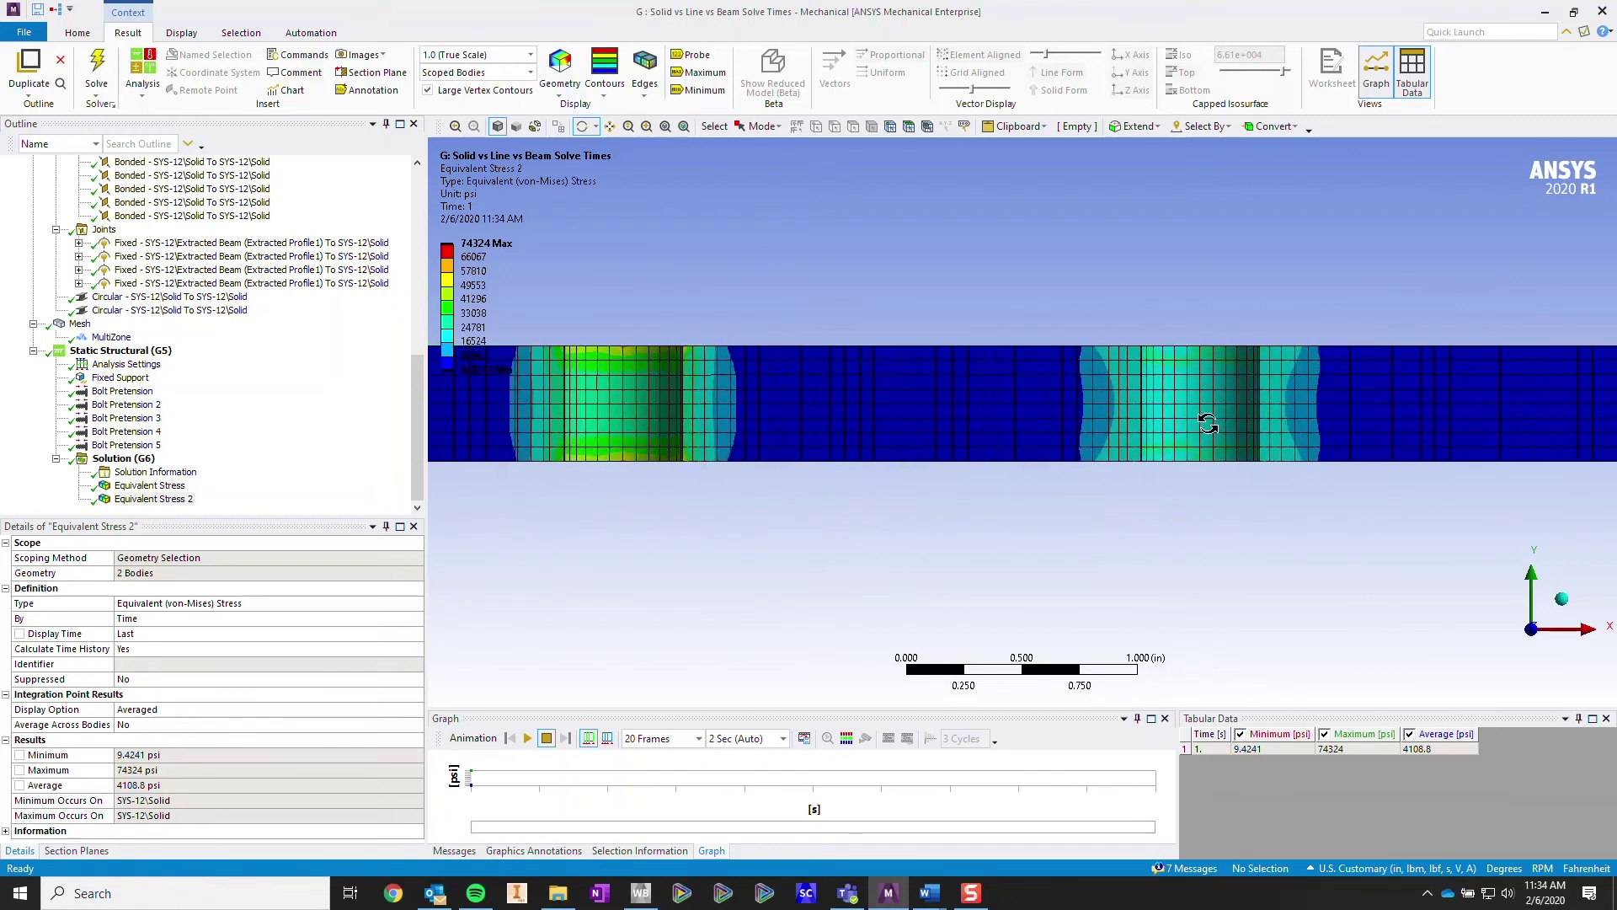
{"action": "left_click_drag", "start_coordinate": [1230, 365], "coordinate": [1153, 422]}
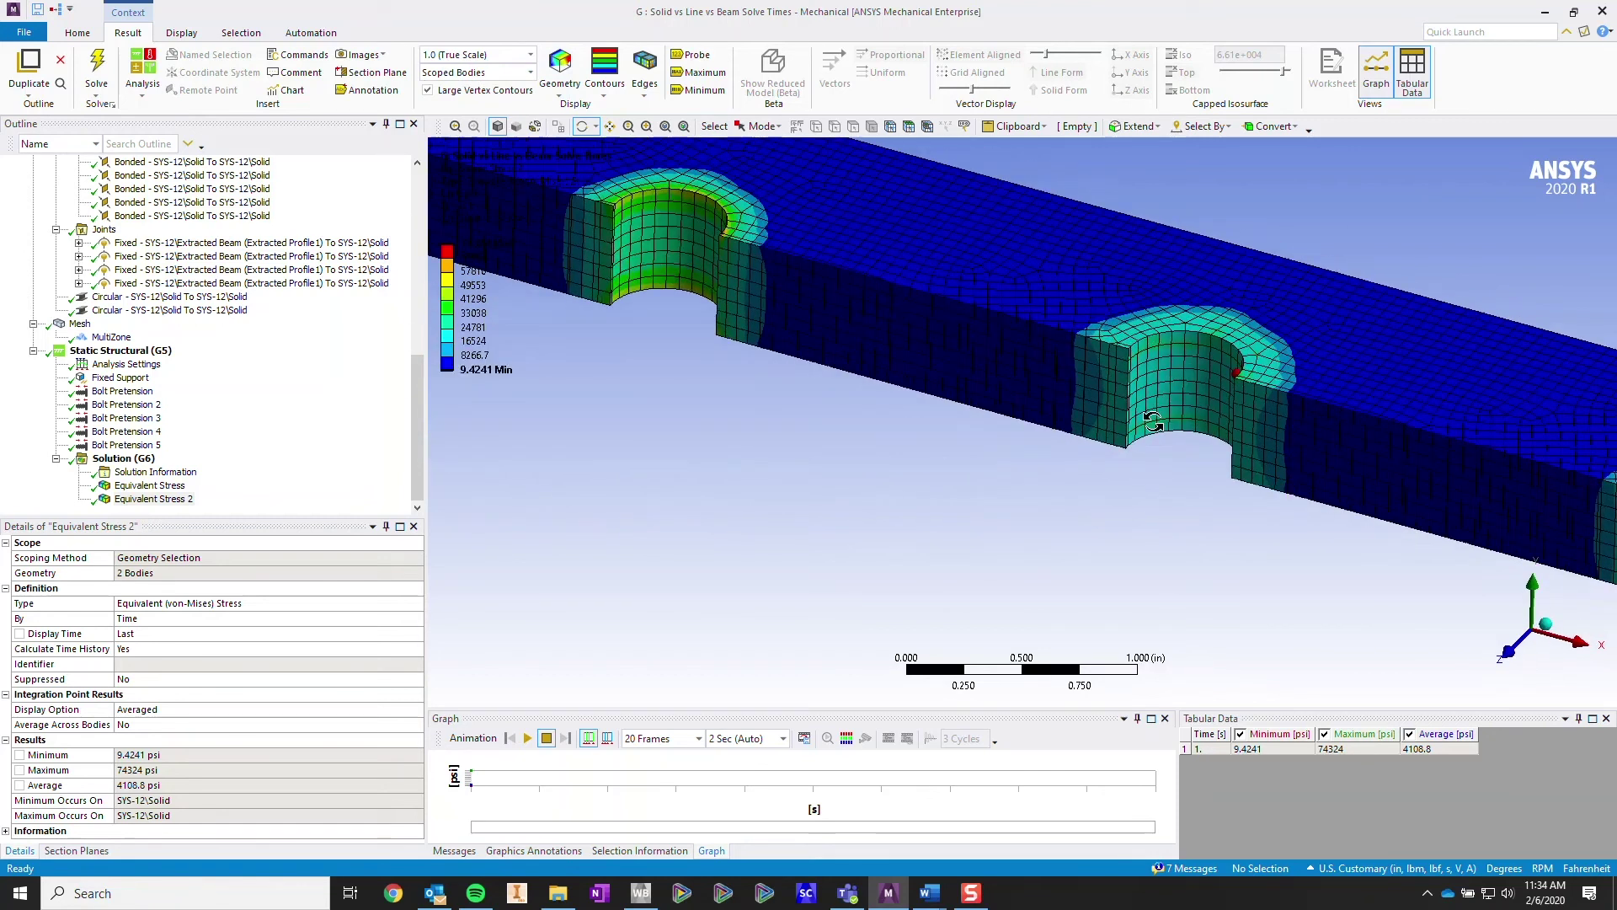
{"action": "middle_click_drag", "start_coordinate": [1153, 405], "coordinate": [1190, 446], "text": "ctrl"}
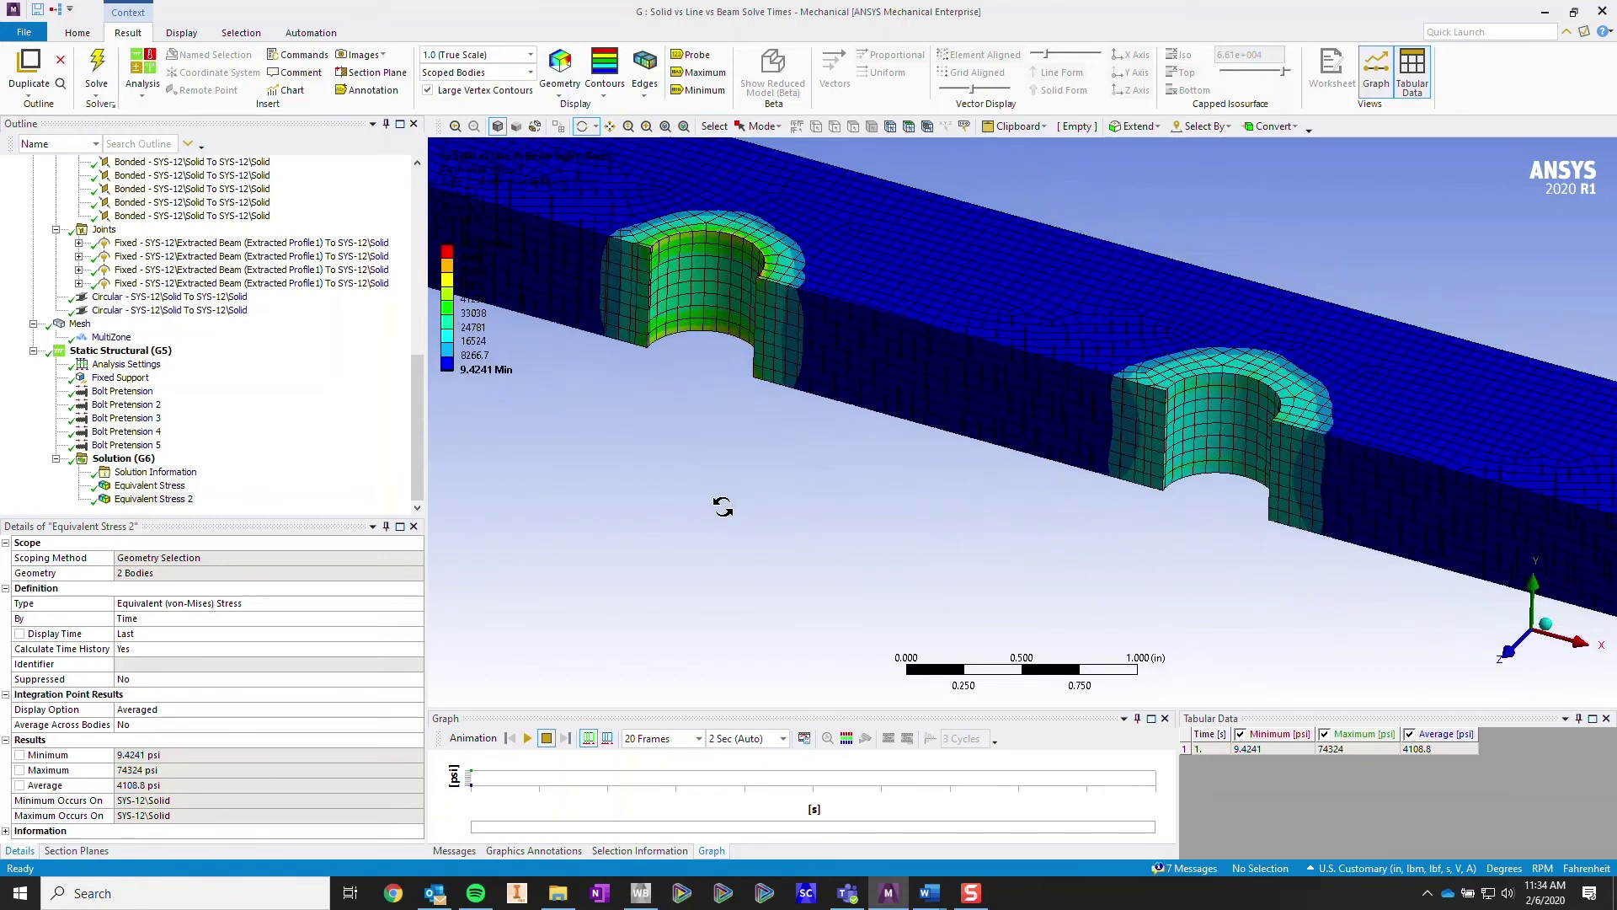
{"action": "left_click", "coordinate": [167, 487]}
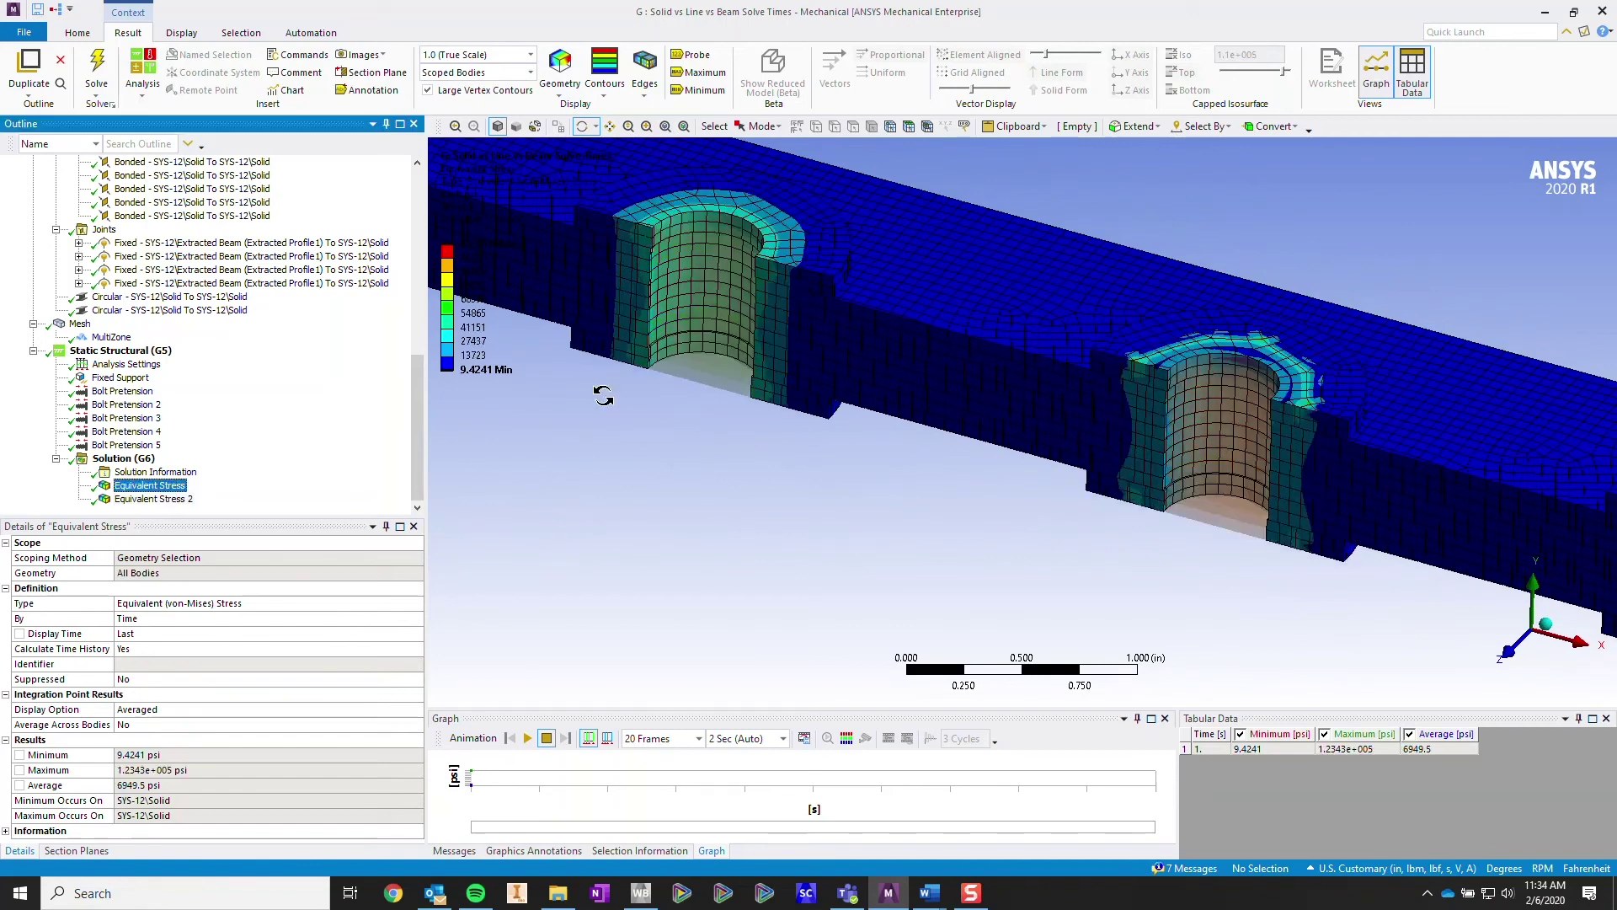
- Set the deformation scale to 4.7e+002 (Auto Scale) and inspect the exaggerated Equivalent Stress shape at the line-body bolt hole
{"action": "left_click", "coordinate": [530, 54]}
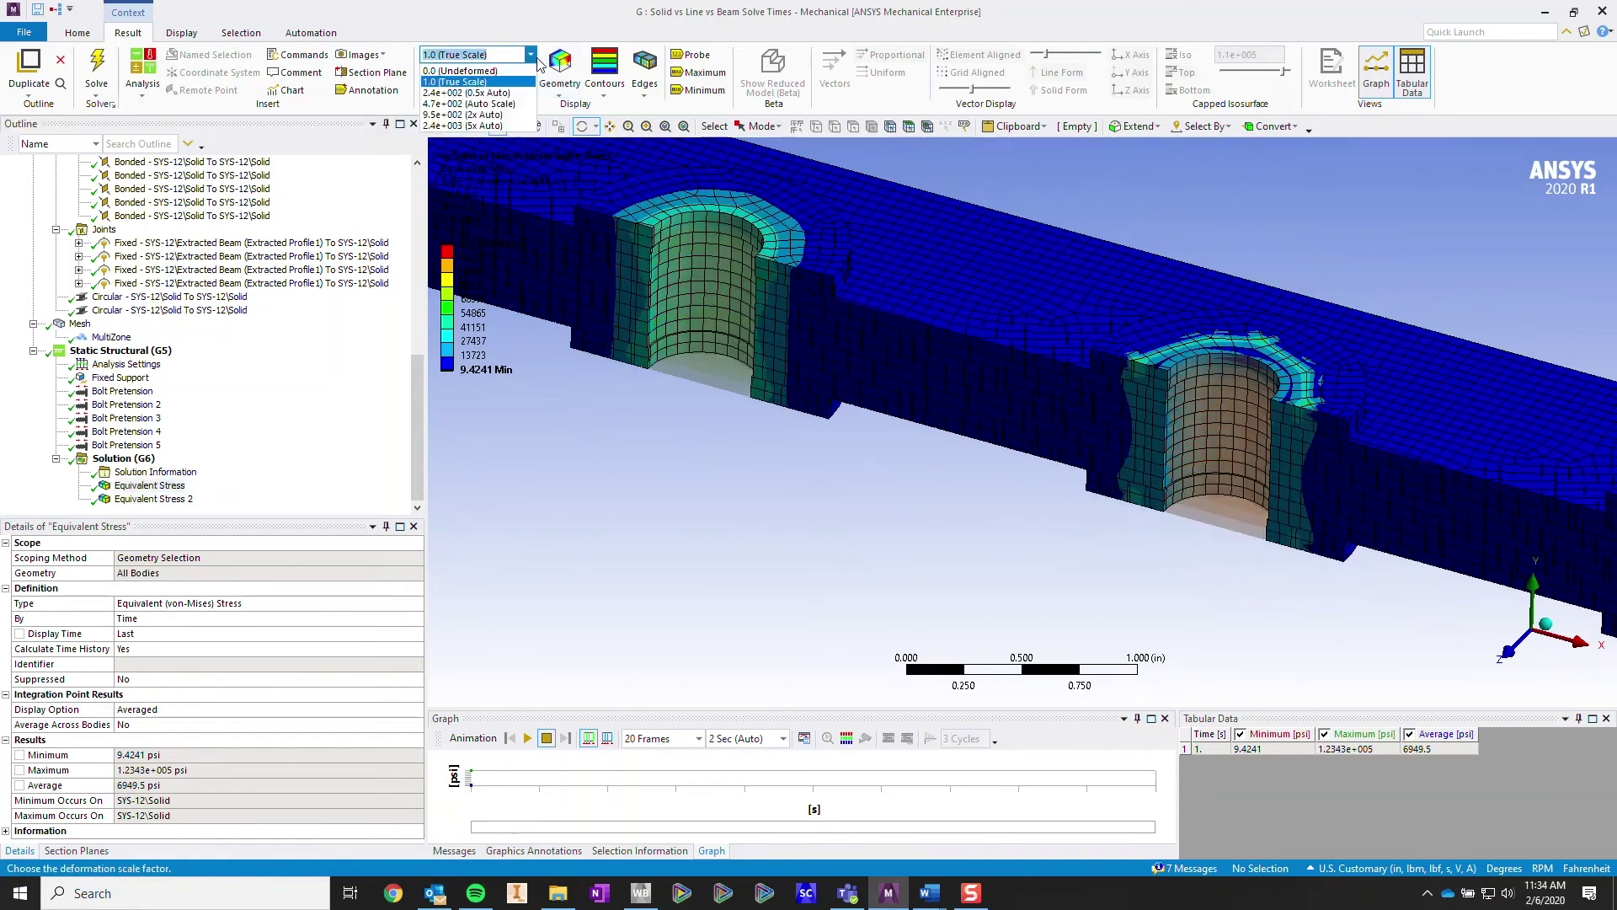
{"action": "left_click", "coordinate": [522, 103]}
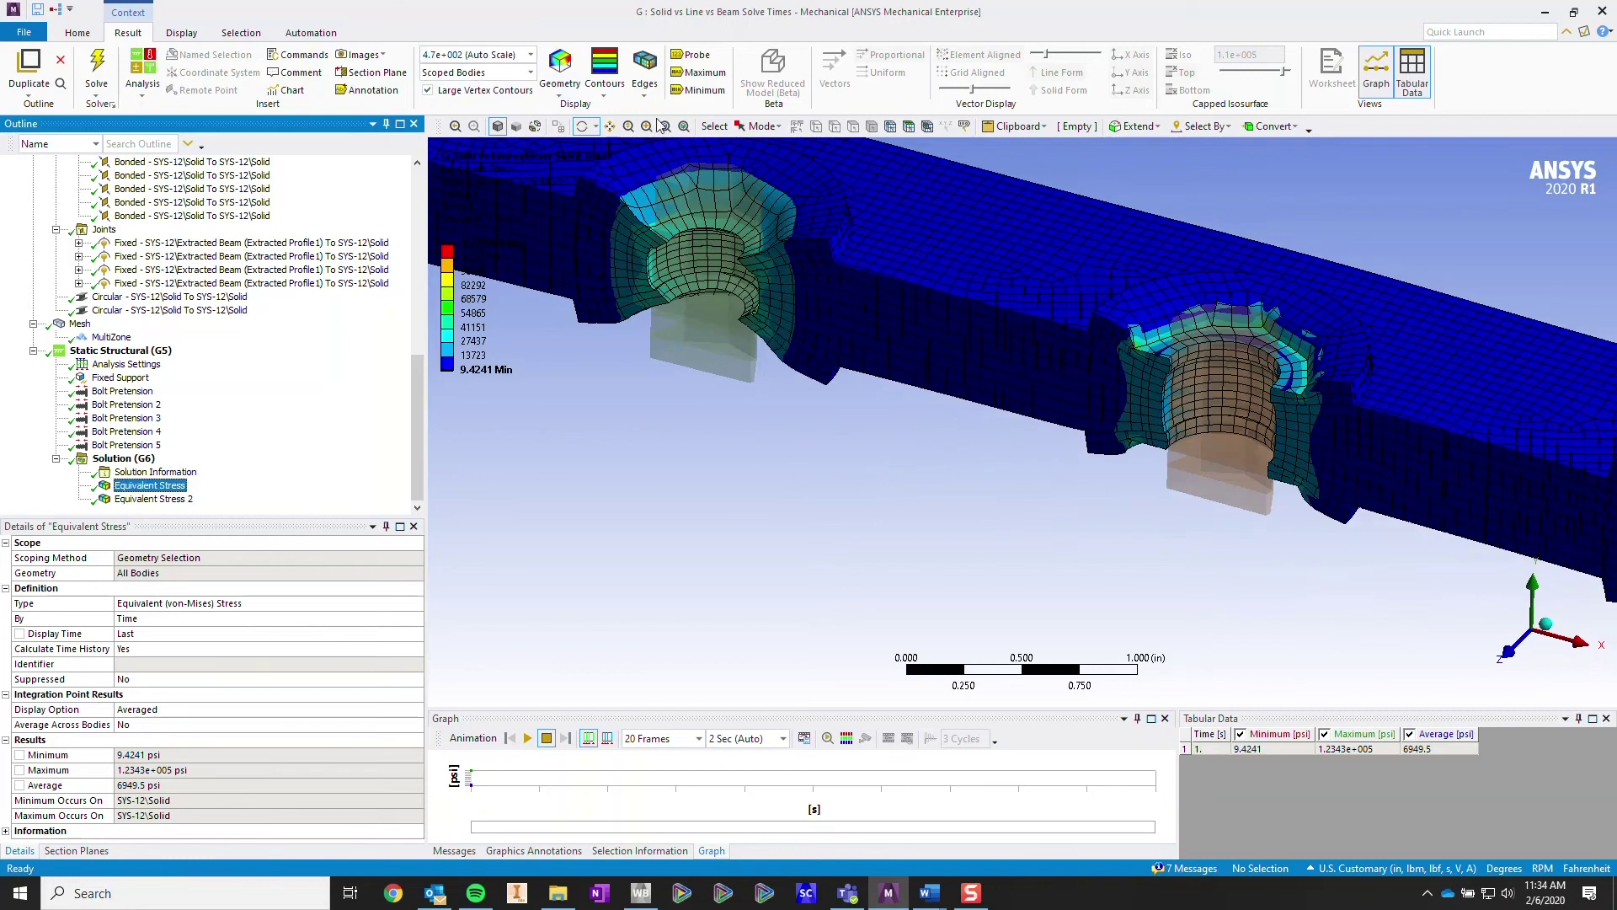
{"action": "middle_click_drag", "start_coordinate": [810, 290], "coordinate": [1044, 346], "text": "ctrl"}
{"action": "scroll", "coordinate": [1045, 345], "scroll_direction": "up", "scroll_amount": 1}
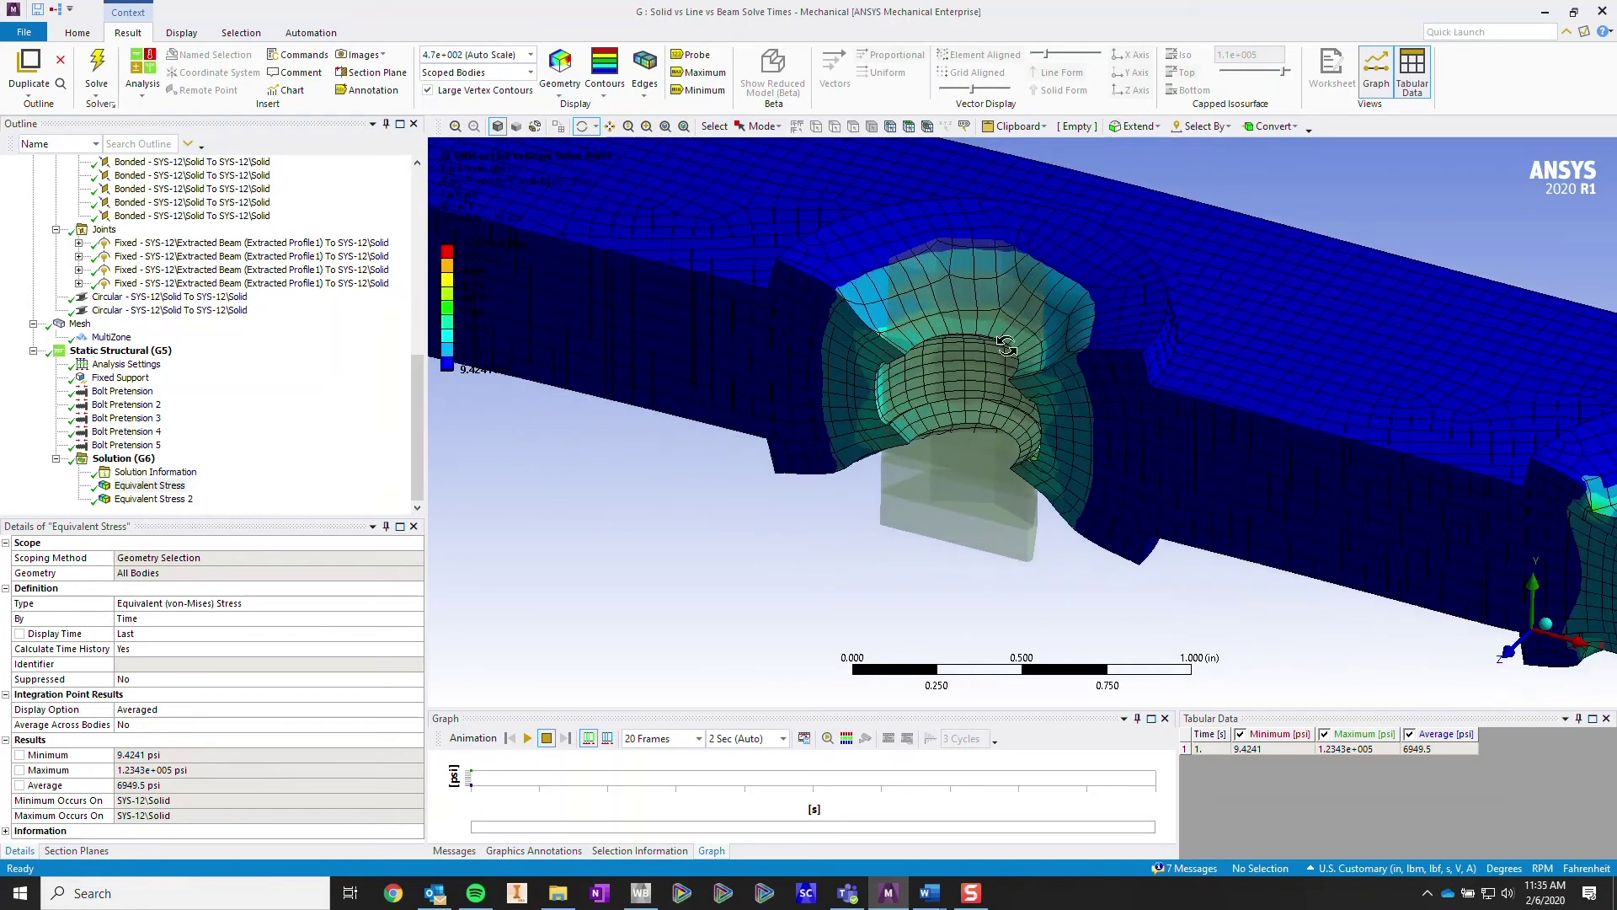
- Examine the deformed section of the solid bolt and its neighbouring hole in a straight front view
{"action": "left_click", "coordinate": [1509, 651]}
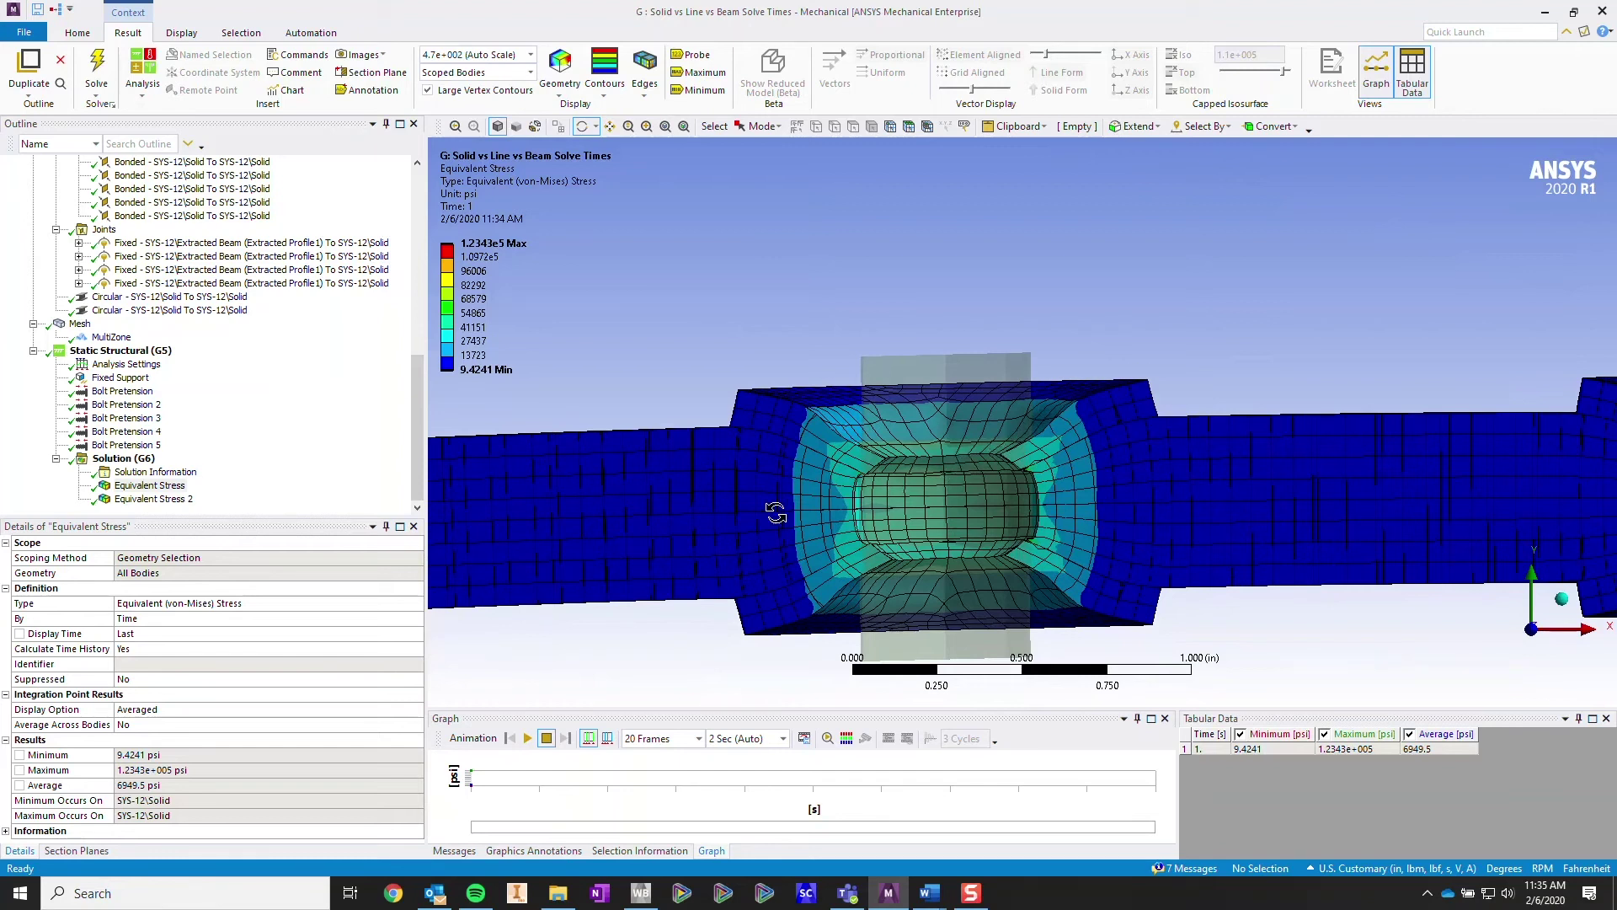
{"action": "middle_click_drag", "start_coordinate": [776, 510], "coordinate": [1093, 444], "text": "ctrl"}
{"action": "middle_click_drag", "start_coordinate": [868, 425], "coordinate": [961, 405], "text": "ctrl"}
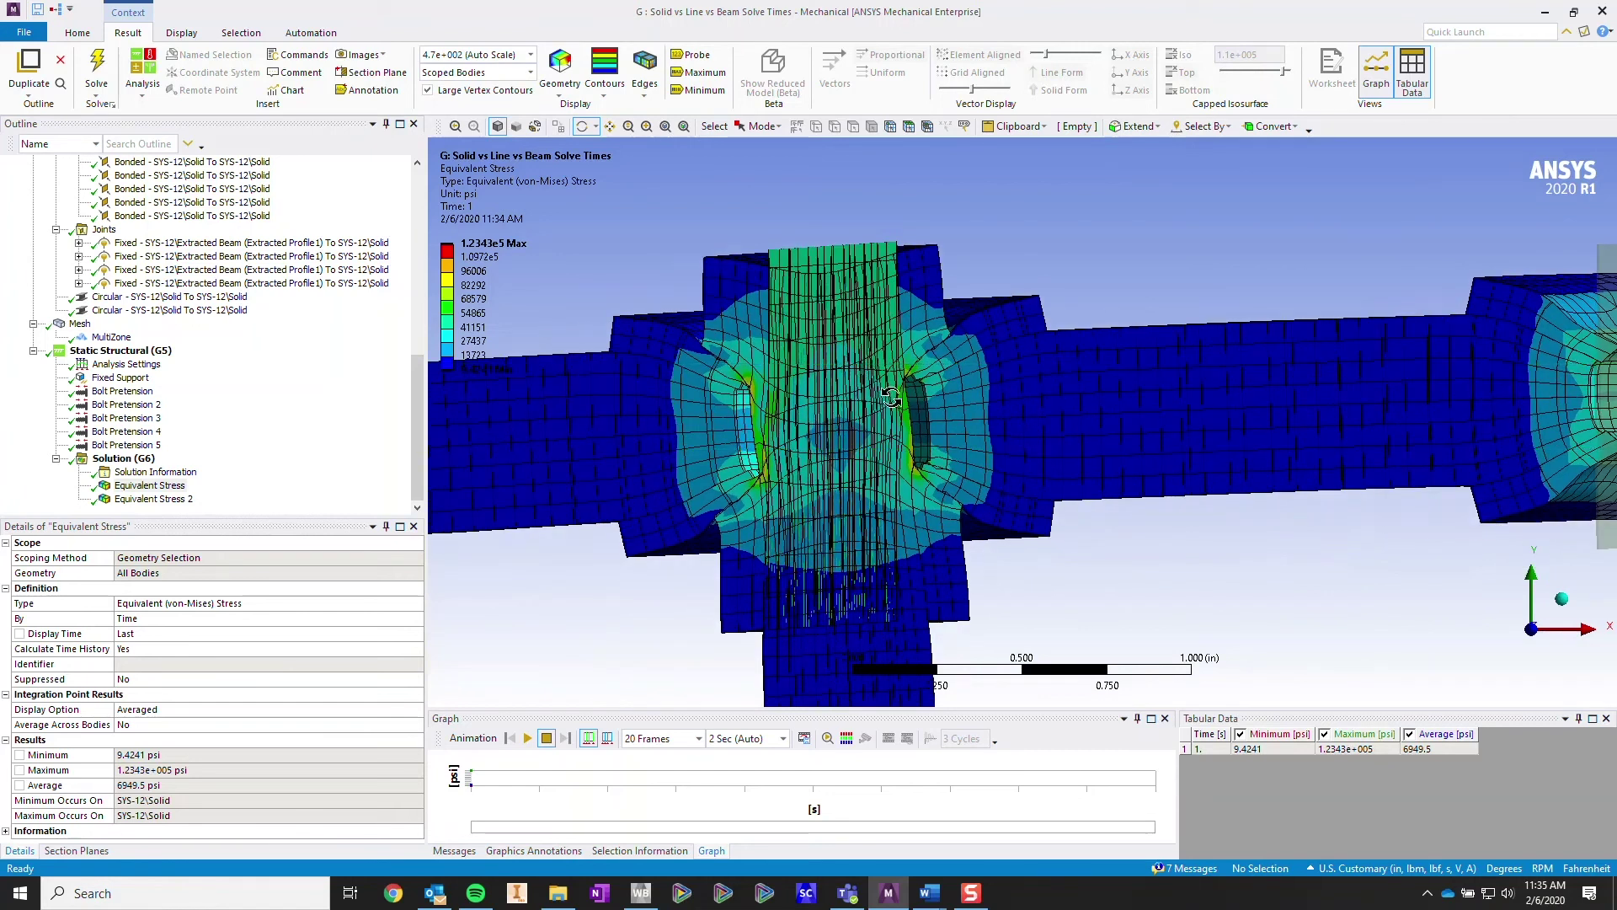
{"action": "scroll", "coordinate": [929, 379], "scroll_direction": "up", "scroll_amount": 2}
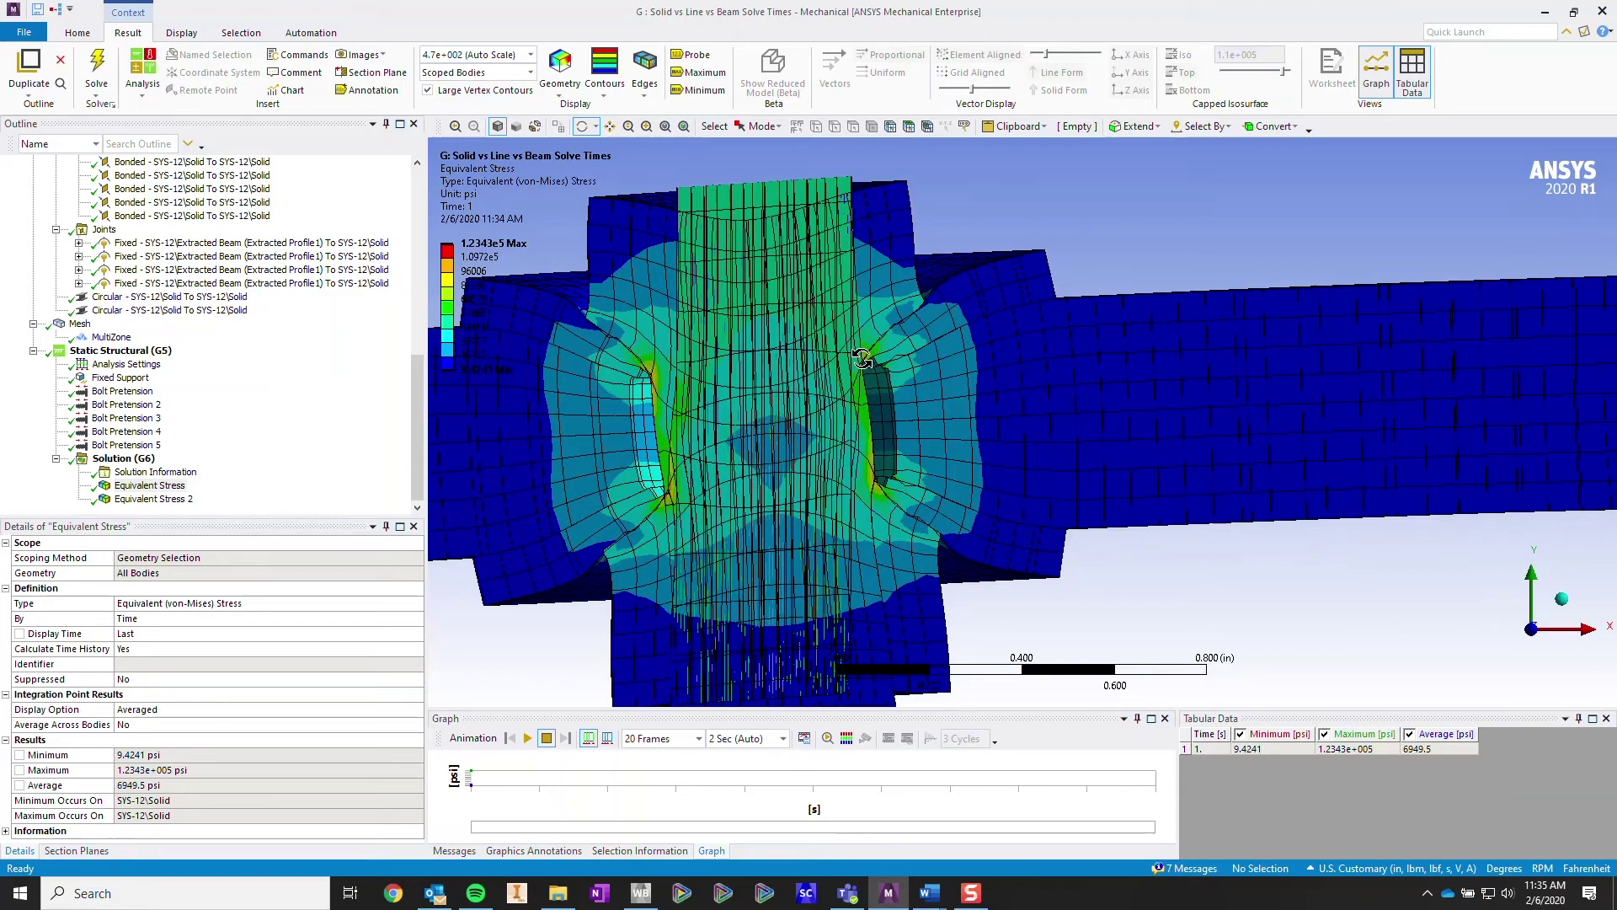
- Compare the deformed Equivalent Stress contours at the holes beyond the solid bolt, from the front and at an angle
{"action": "scroll", "coordinate": [947, 364], "scroll_direction": "down", "scroll_amount": 3}
{"action": "middle_click_drag", "start_coordinate": [1218, 384], "coordinate": [799, 392], "text": "ctrl"}
{"action": "middle_click_drag", "start_coordinate": [1152, 367], "coordinate": [779, 370], "text": "ctrl"}
{"action": "middle_click_drag", "start_coordinate": [1117, 367], "coordinate": [716, 372], "text": "ctrl"}
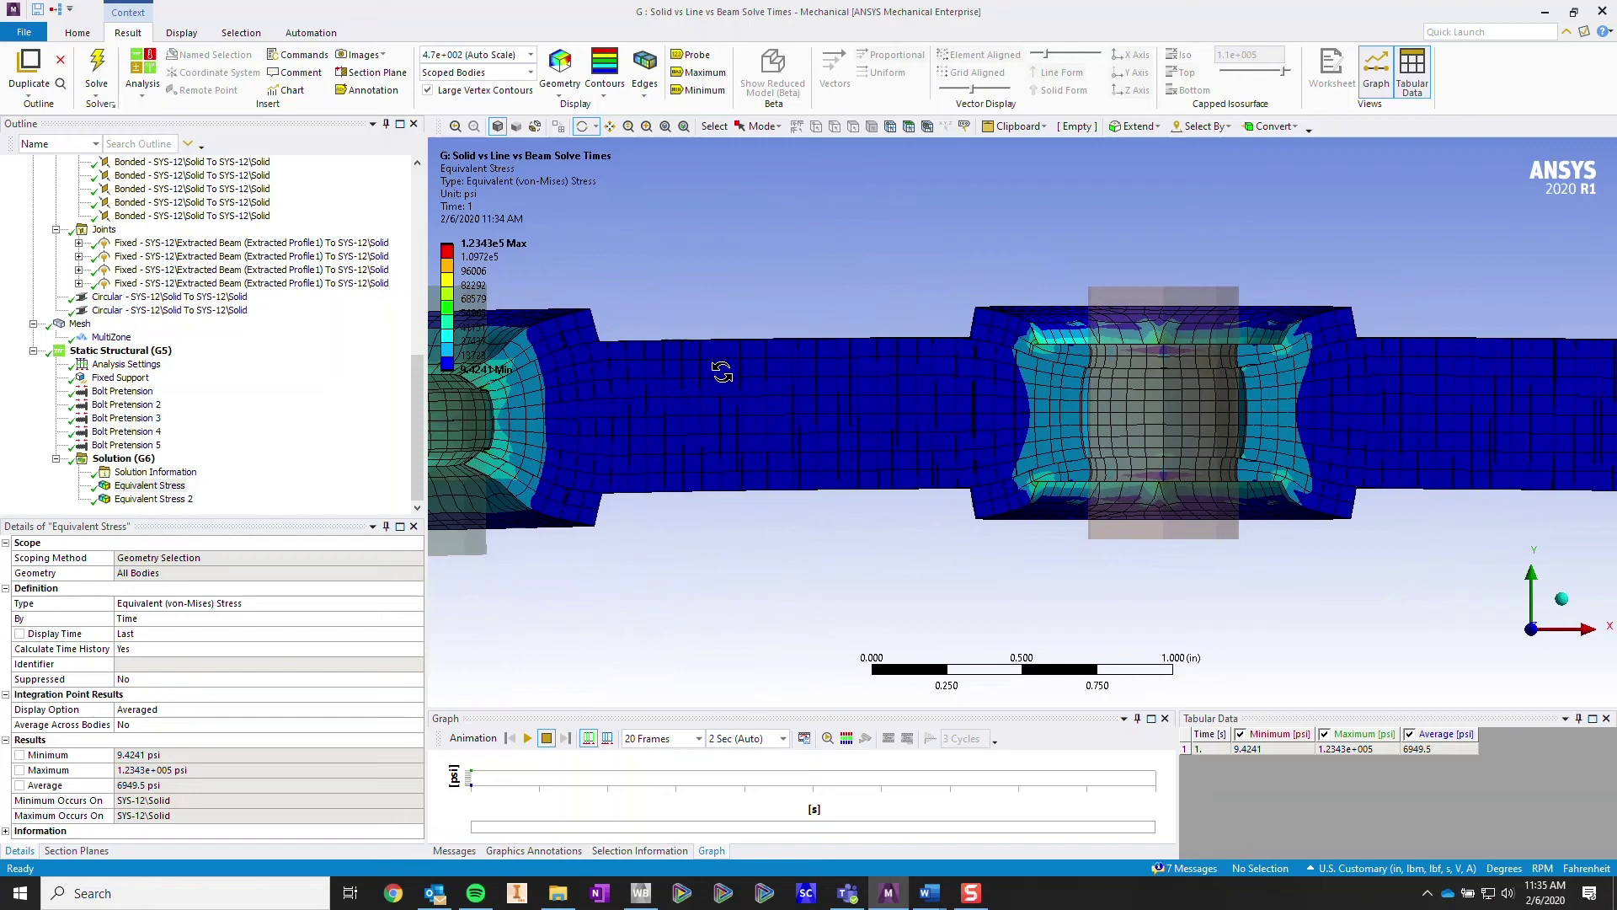
{"action": "middle_click_drag", "start_coordinate": [1033, 365], "coordinate": [849, 357], "text": "ctrl"}
{"action": "scroll", "coordinate": [999, 338], "scroll_direction": "up", "scroll_amount": 3}
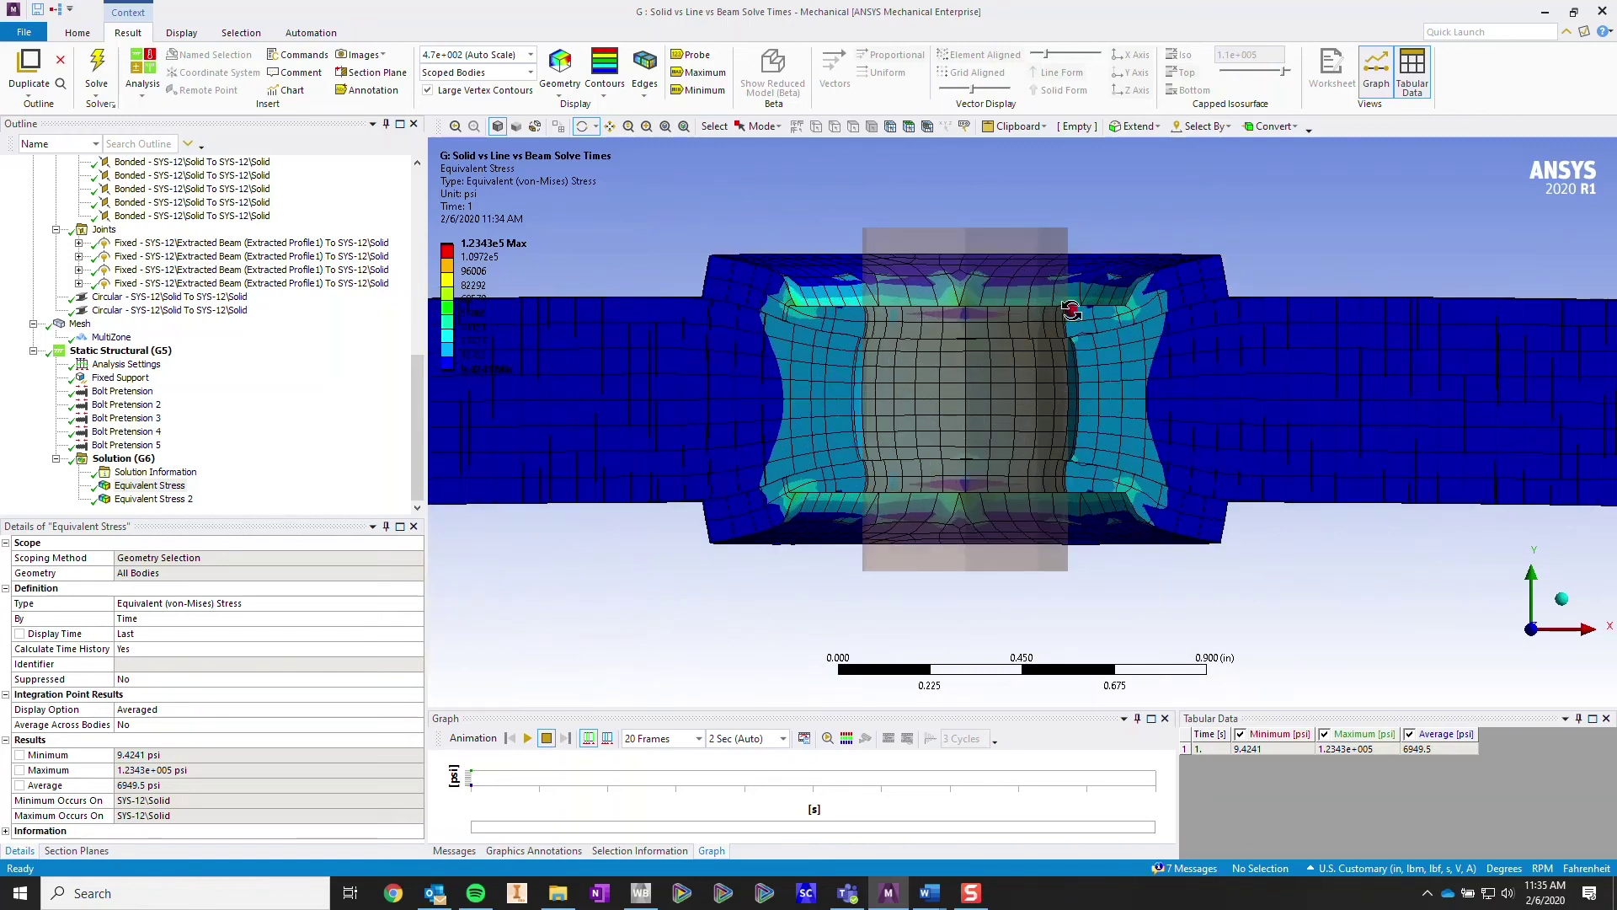
{"action": "middle_click_drag", "start_coordinate": [1073, 309], "coordinate": [1036, 364]}
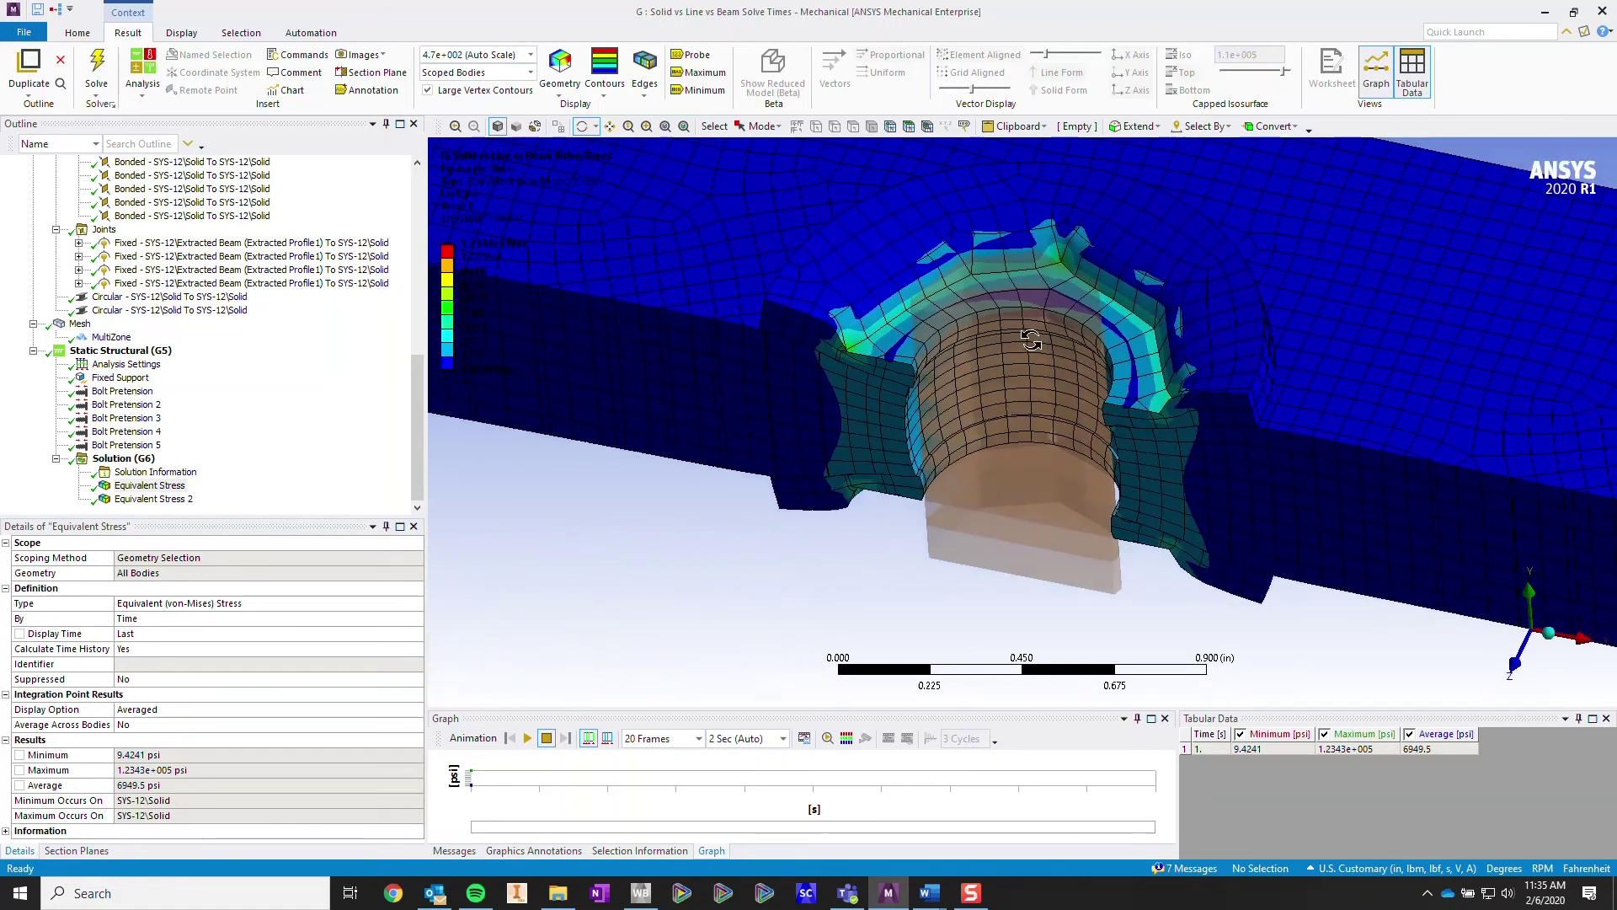
{"action": "scroll", "coordinate": [985, 336], "scroll_direction": "down", "scroll_amount": 5}
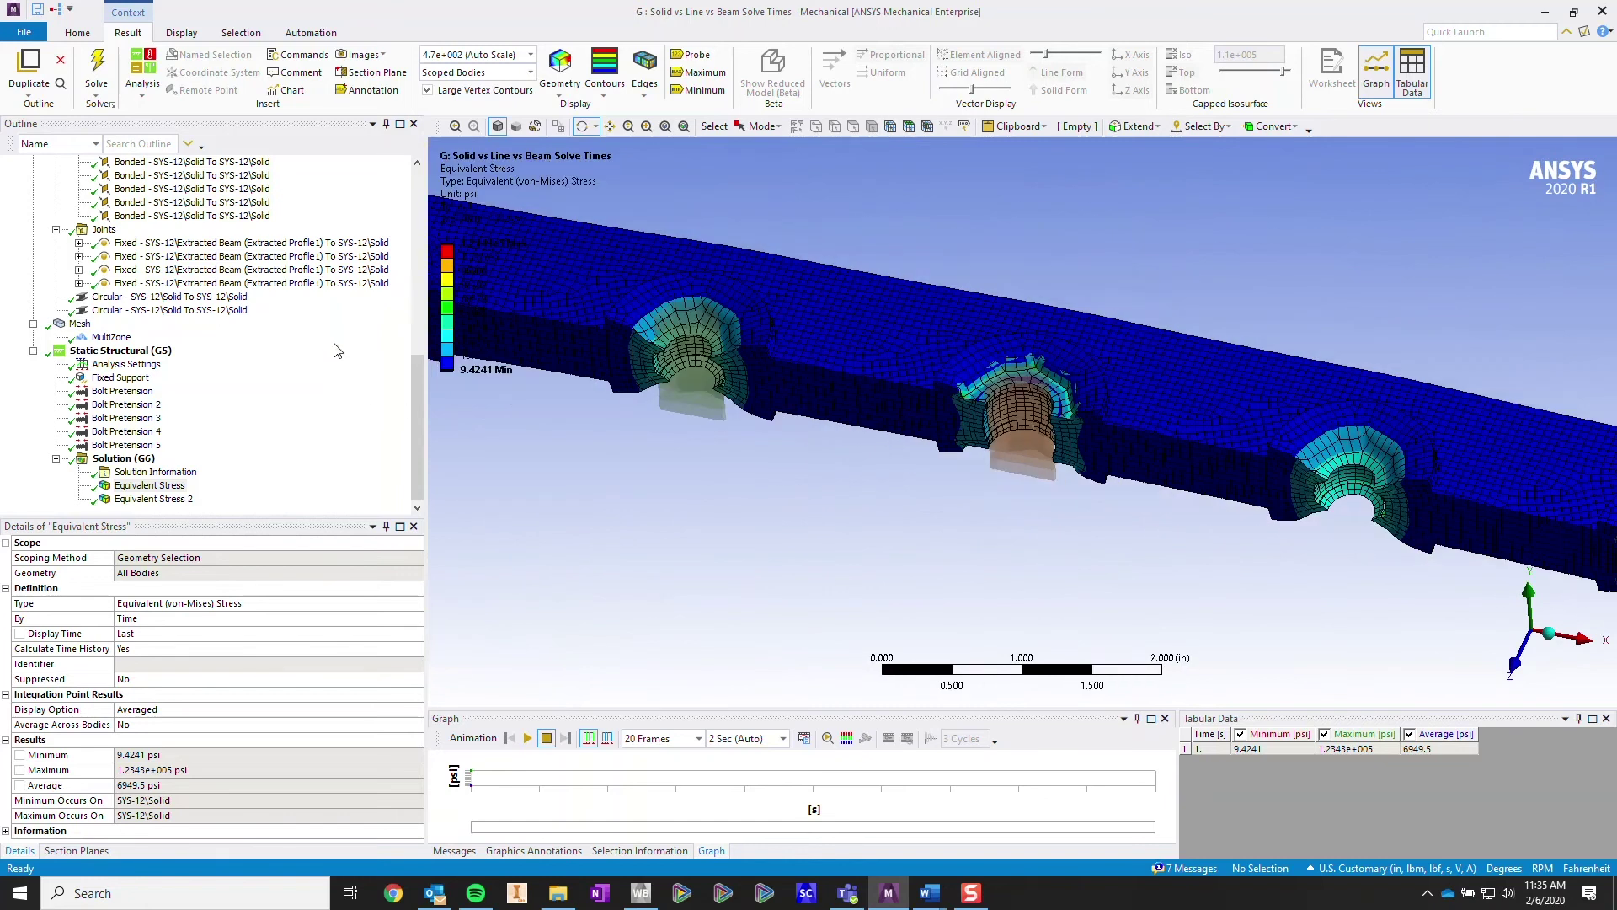
- Review the model geometry and the second bonded contact between the plate and a washer
{"action": "scroll", "coordinate": [337, 350], "scroll_direction": "up", "scroll_amount": 10}
{"action": "left_click", "coordinate": [89, 189]}
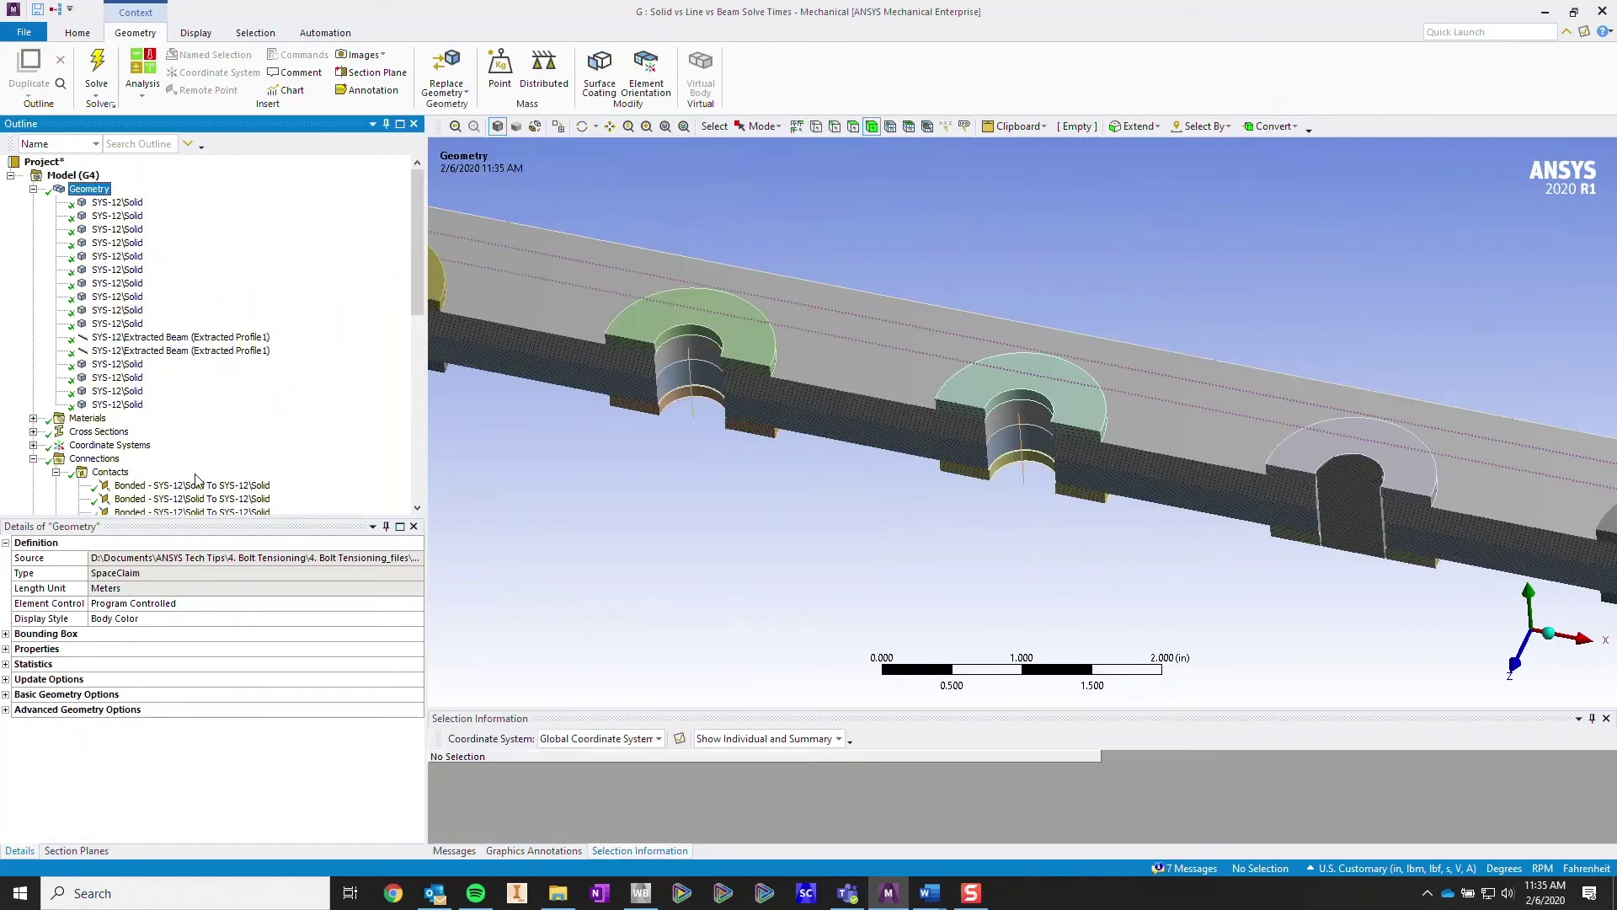
{"action": "scroll", "coordinate": [196, 477], "scroll_direction": "down", "scroll_amount": 4}
{"action": "left_click", "coordinate": [200, 337]}
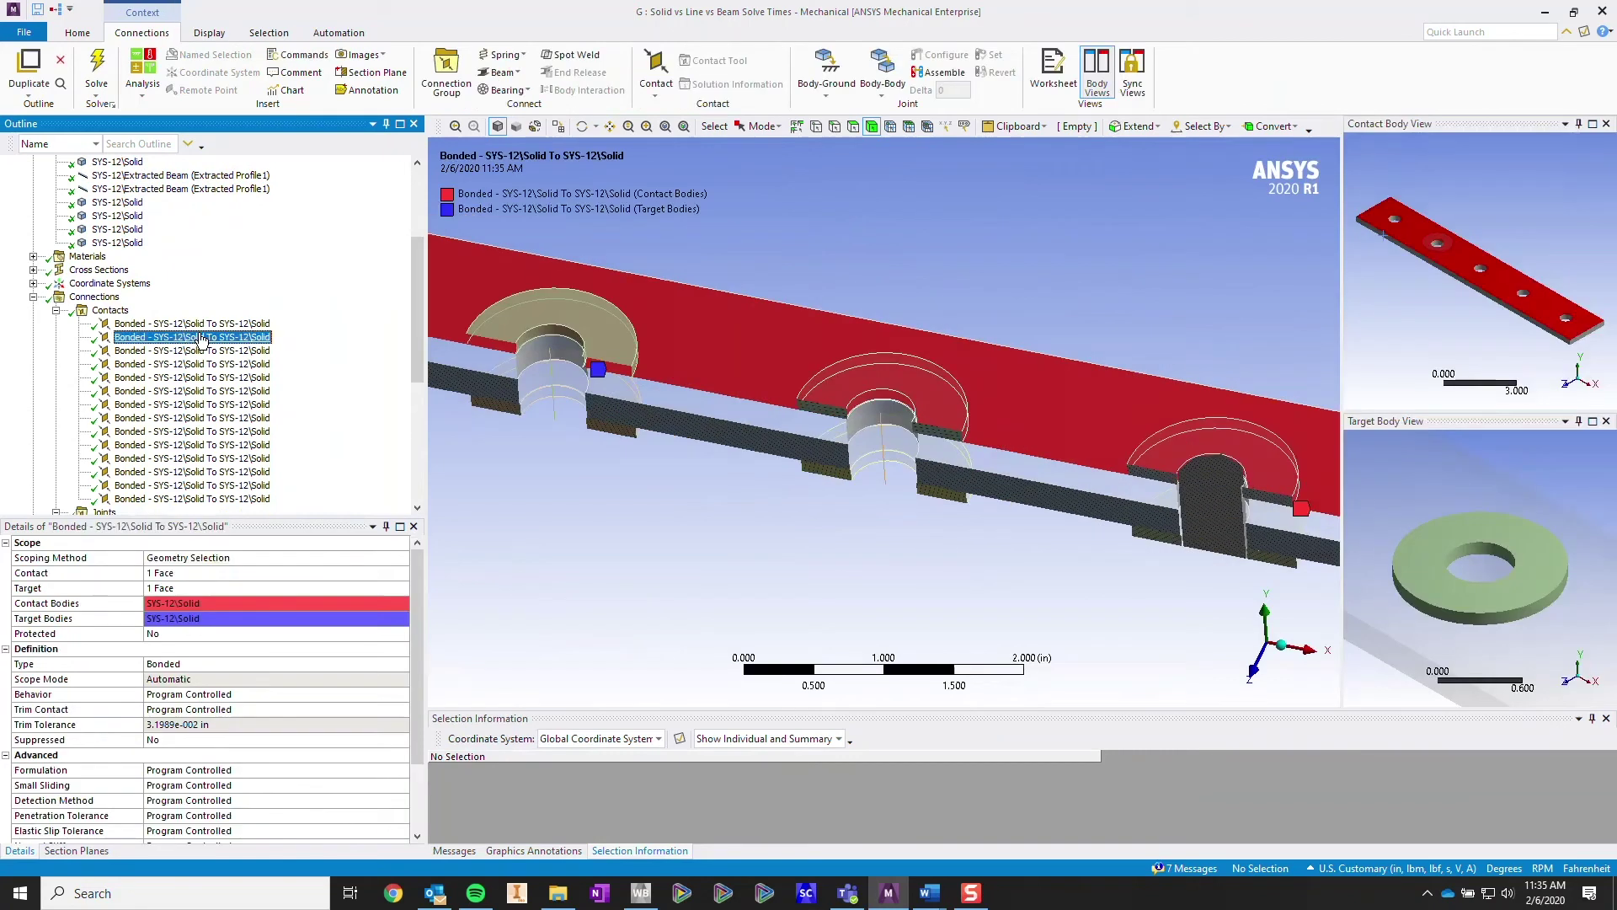
{"action": "middle_click_drag", "start_coordinate": [594, 434], "coordinate": [812, 441], "text": "ctrl"}
{"action": "scroll", "coordinate": [268, 411], "scroll_direction": "down", "scroll_amount": 4}
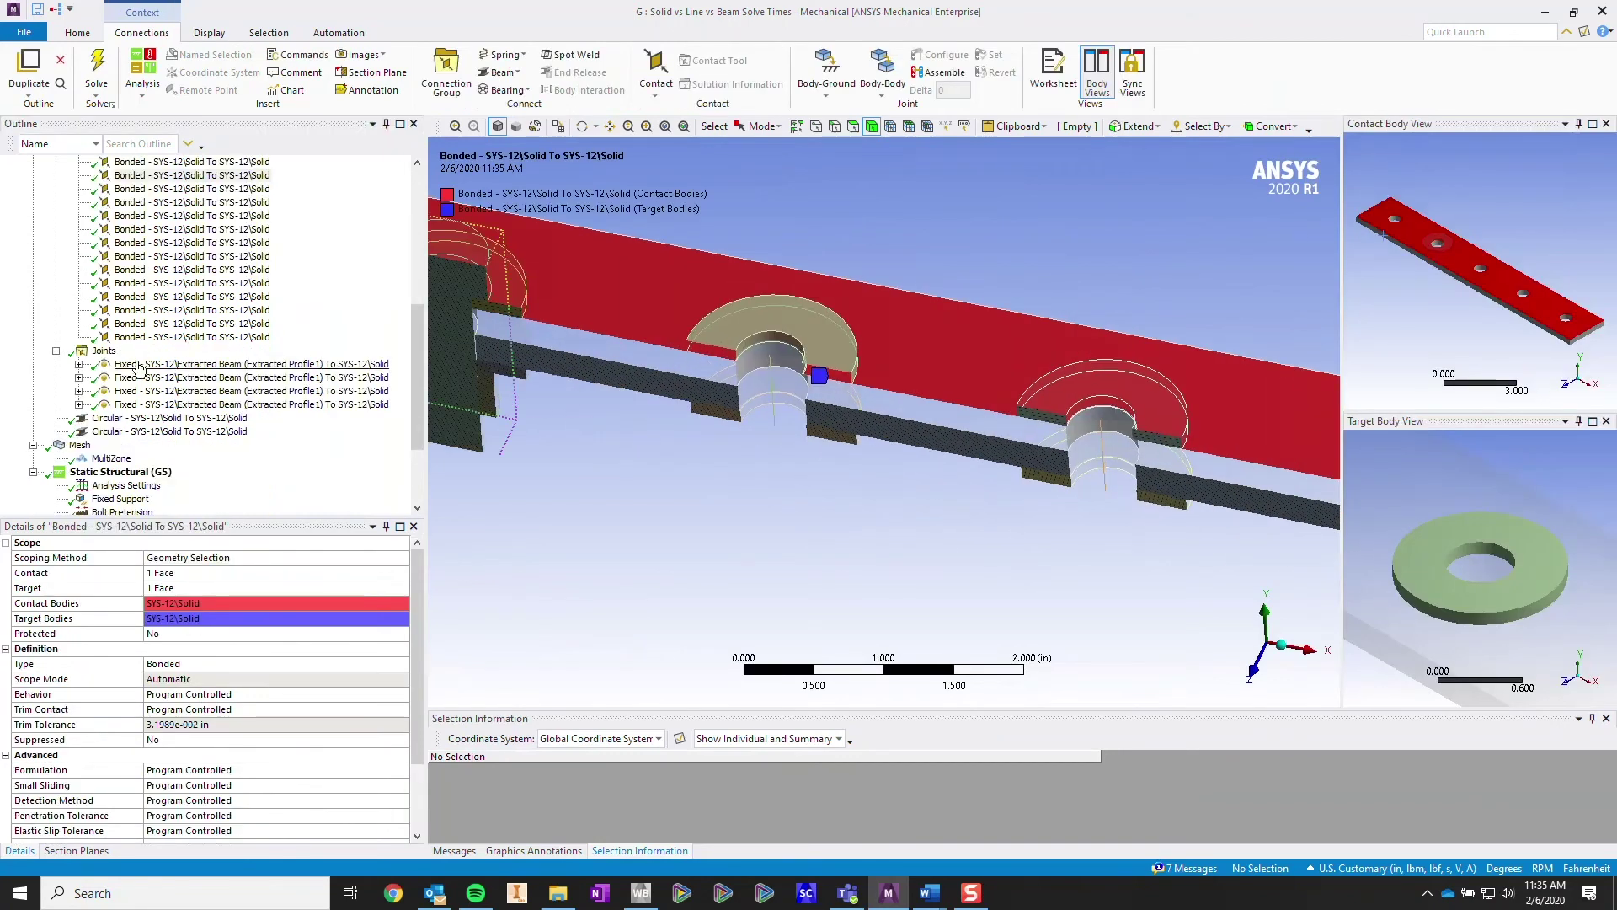
- Display the first fixed joint between the extracted beam and the washer with Section Plane1 turned off
{"action": "left_click", "coordinate": [148, 365]}
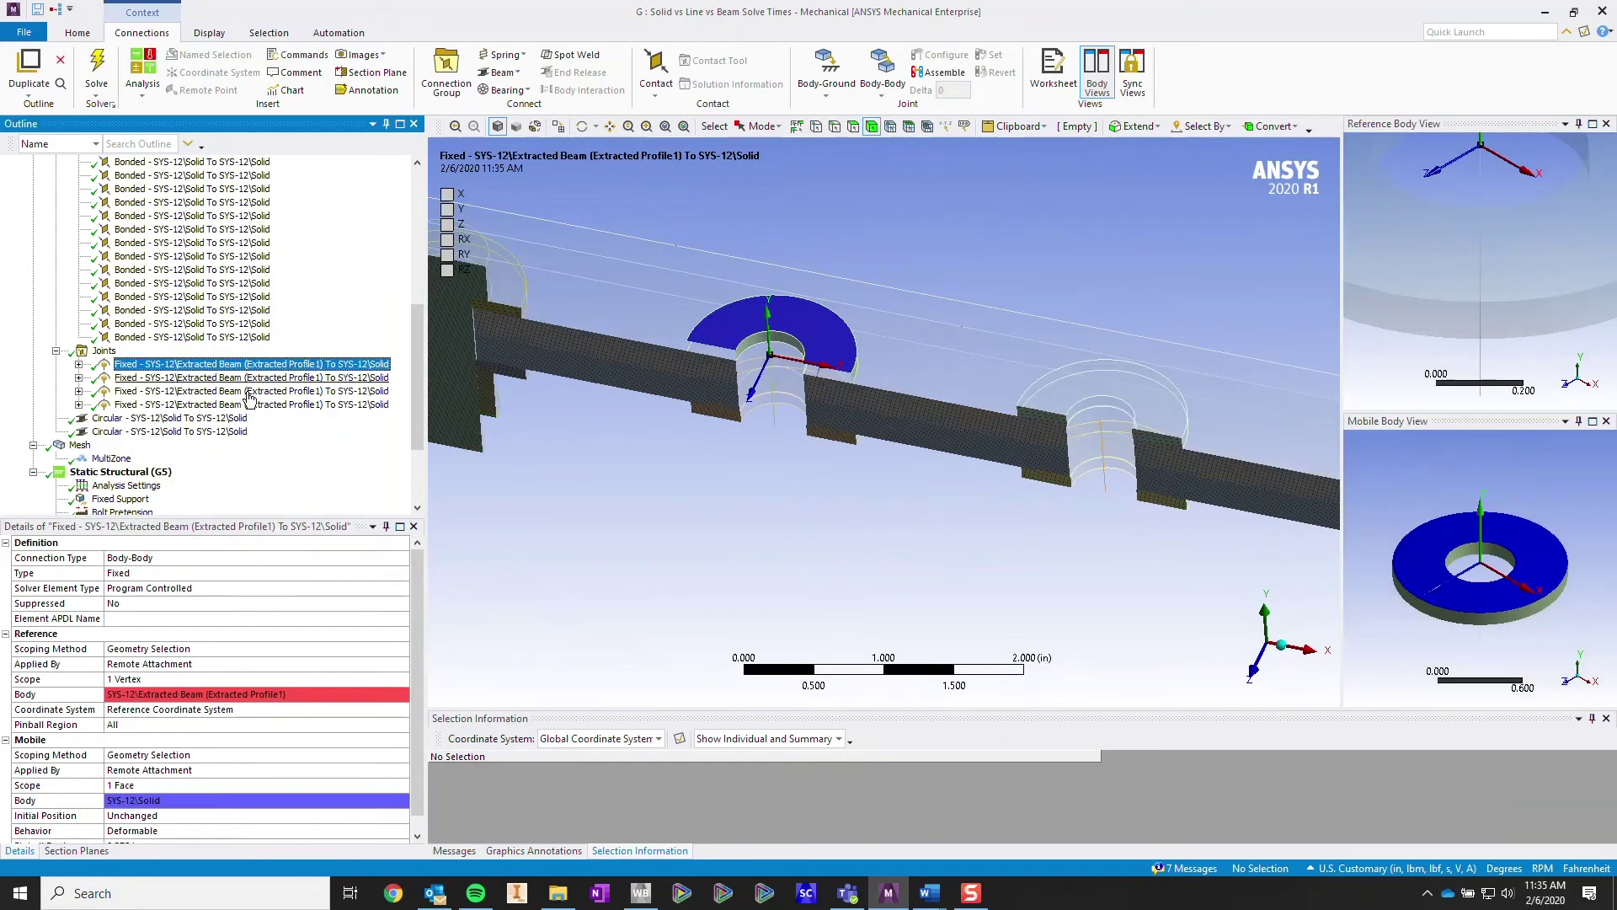
{"action": "middle_click_drag", "start_coordinate": [770, 408], "coordinate": [956, 444], "text": "ctrl"}
{"action": "scroll", "coordinate": [361, 270], "scroll_direction": "up", "scroll_amount": 8}
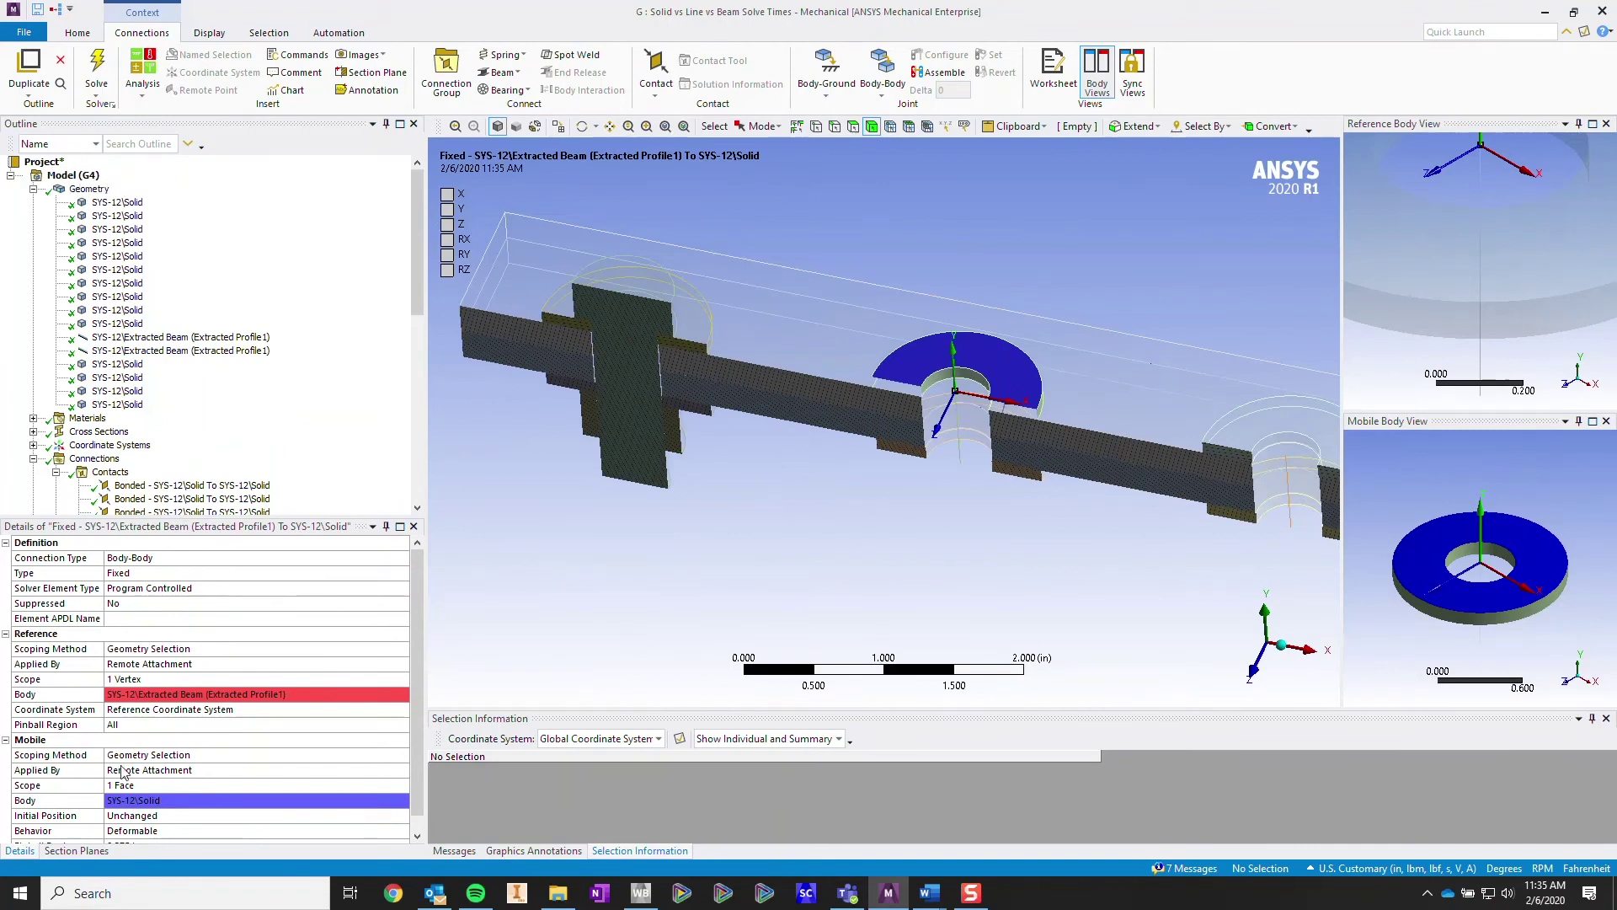
{"action": "left_click", "coordinate": [77, 851]}
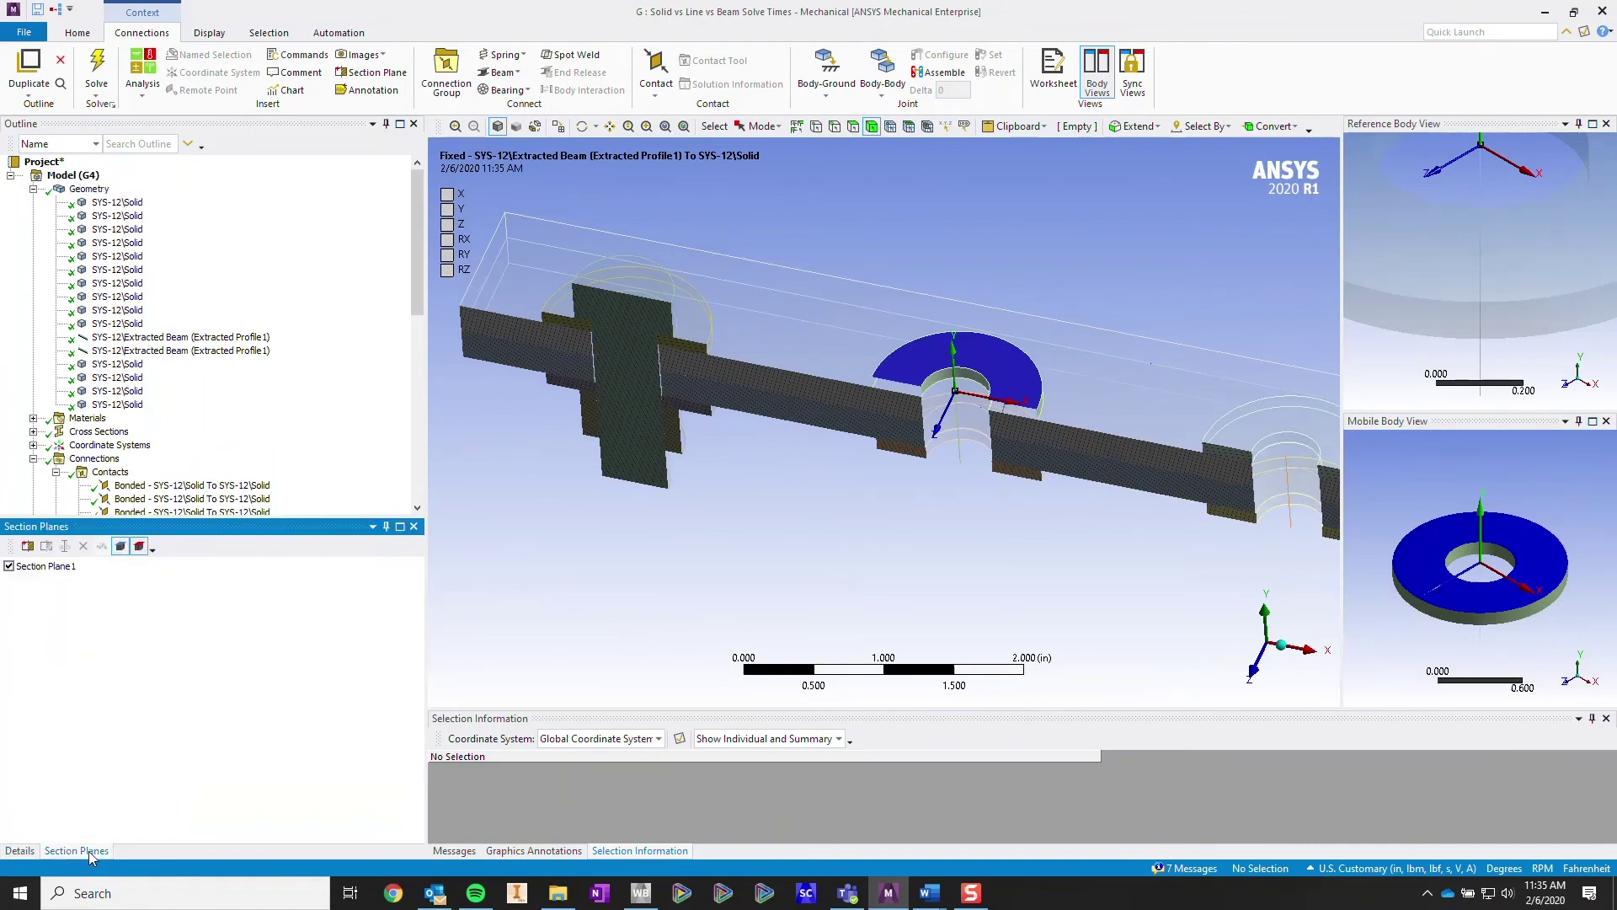
{"action": "left_click", "coordinate": [9, 566]}
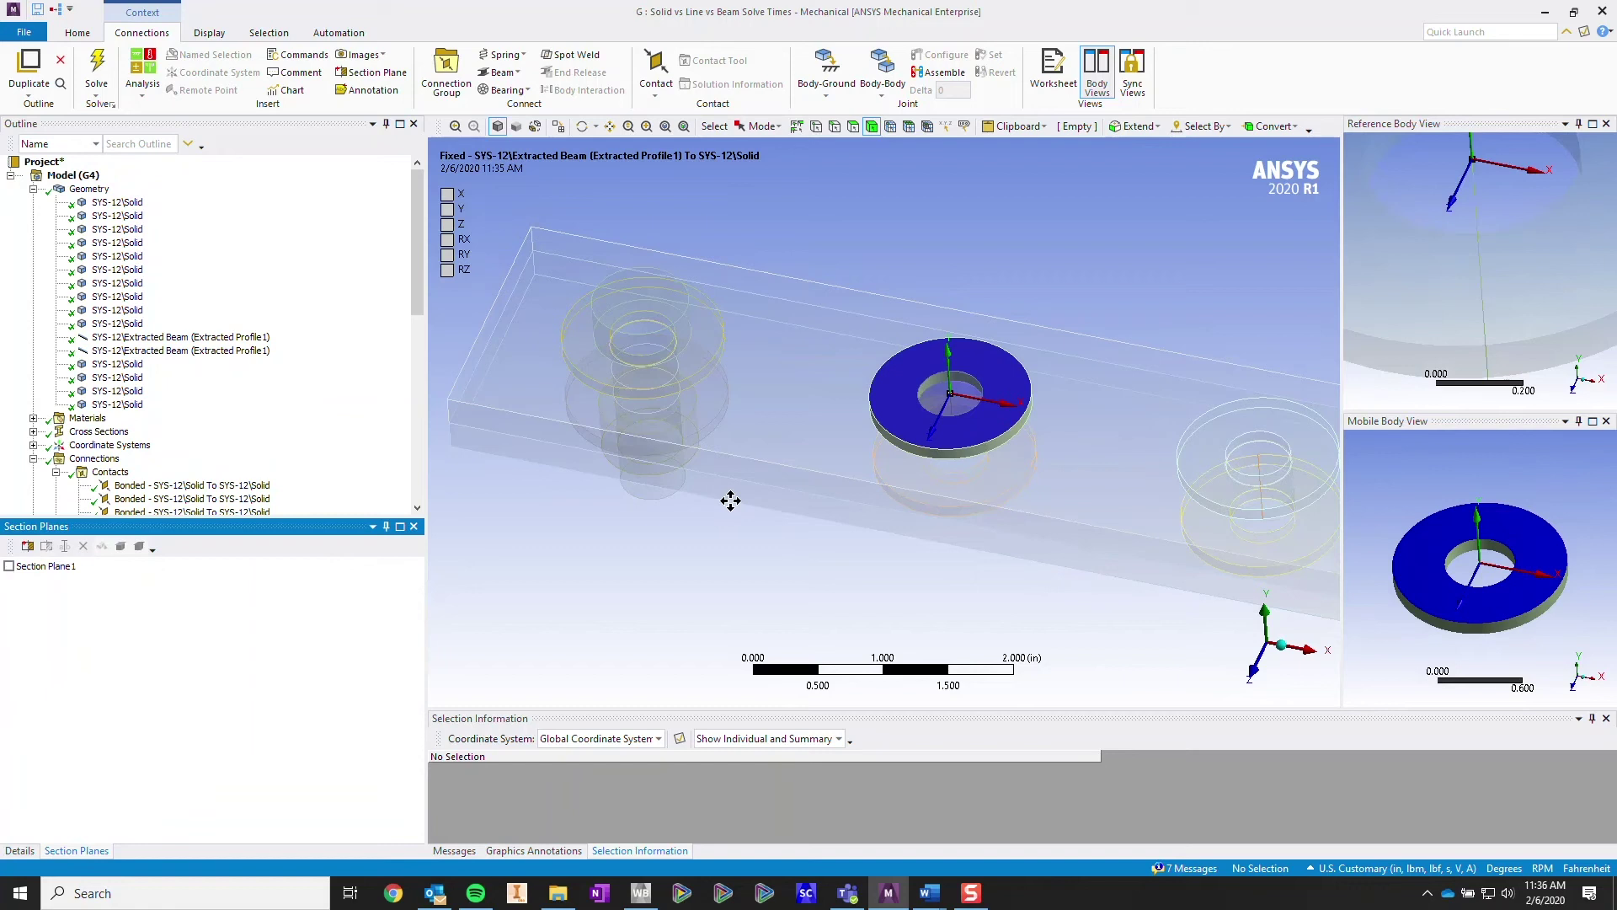
{"action": "middle_click_drag", "start_coordinate": [730, 500], "coordinate": [549, 463], "text": "ctrl"}
- Review the second fixed joint's details, including its mobile behavior, and view its washer face from below
{"action": "scroll", "coordinate": [182, 374], "scroll_direction": "down", "scroll_amount": 10}
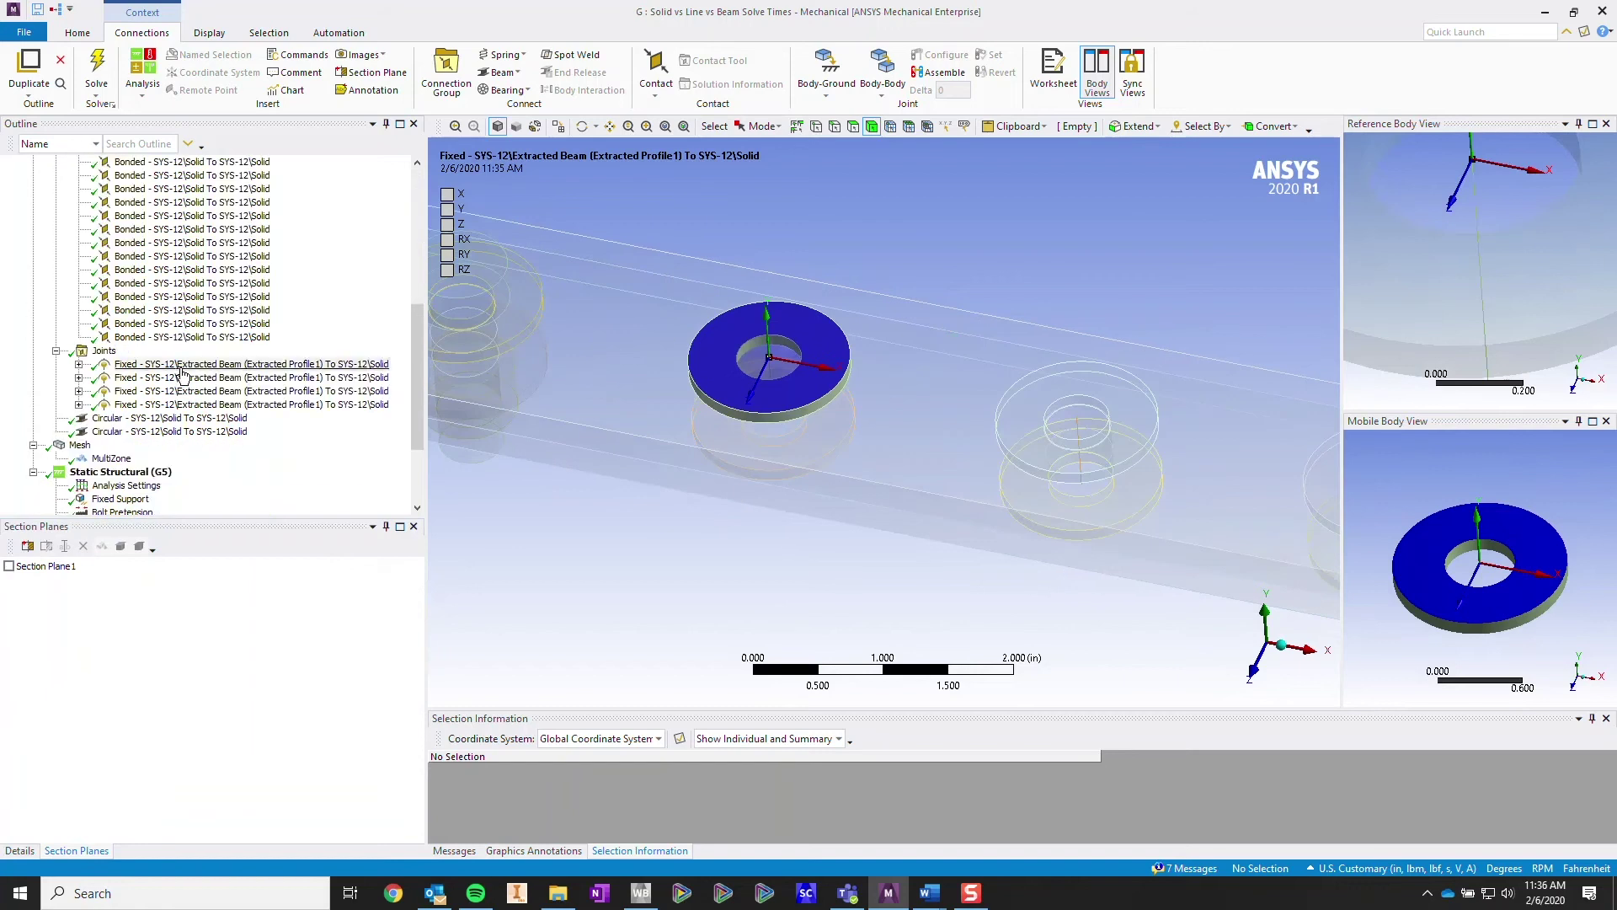
{"action": "left_click", "coordinate": [182, 377]}
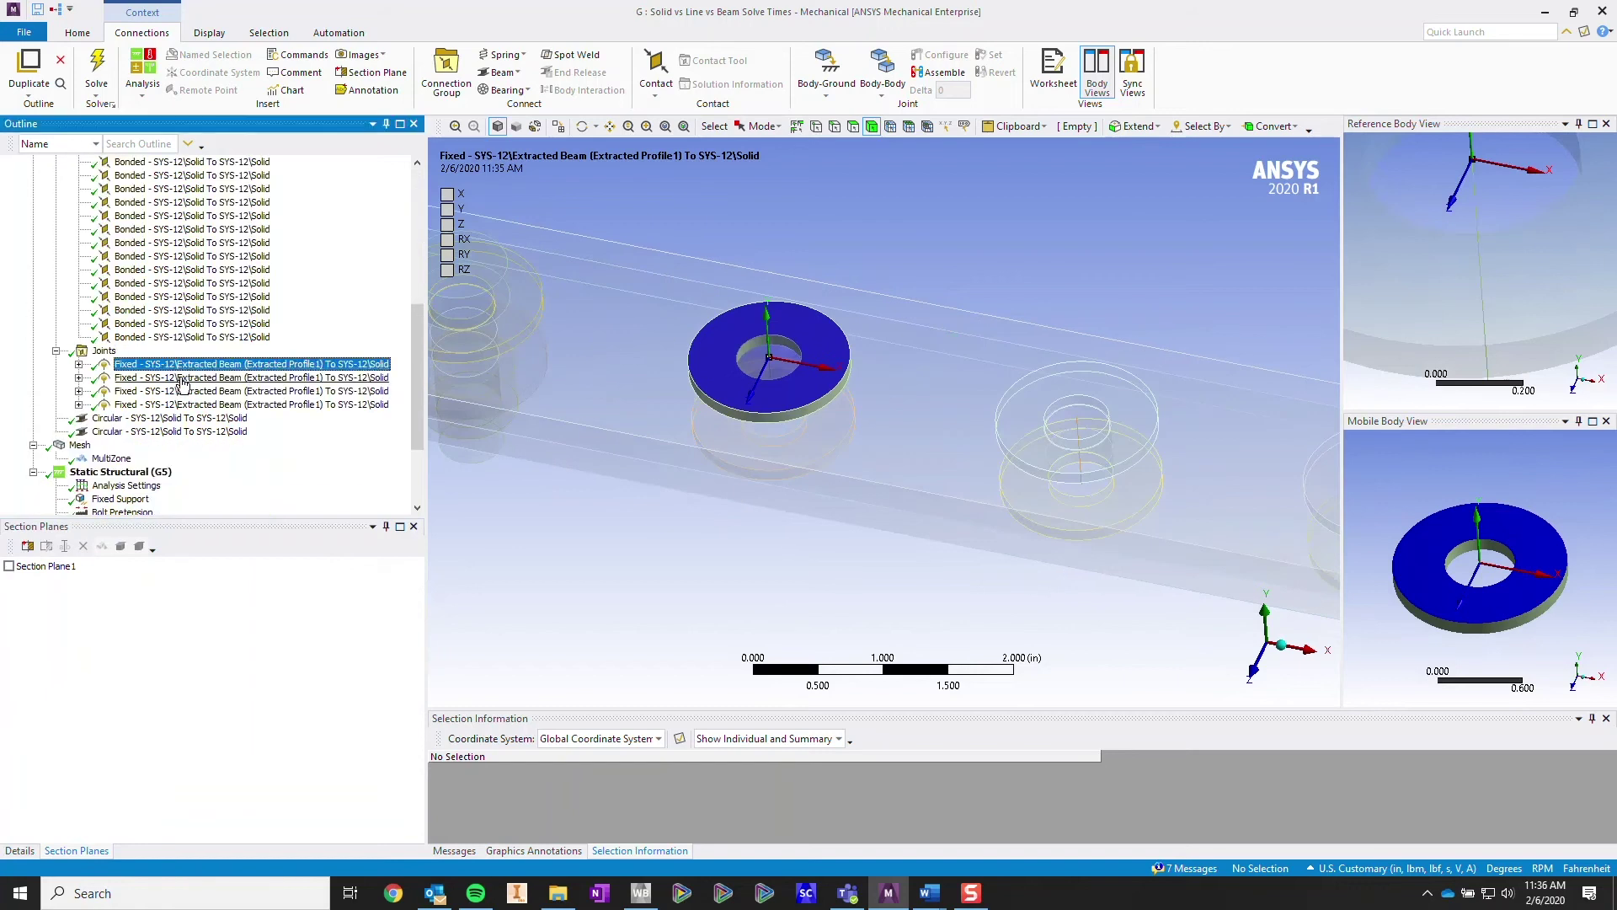
{"action": "left_click", "coordinate": [18, 850]}
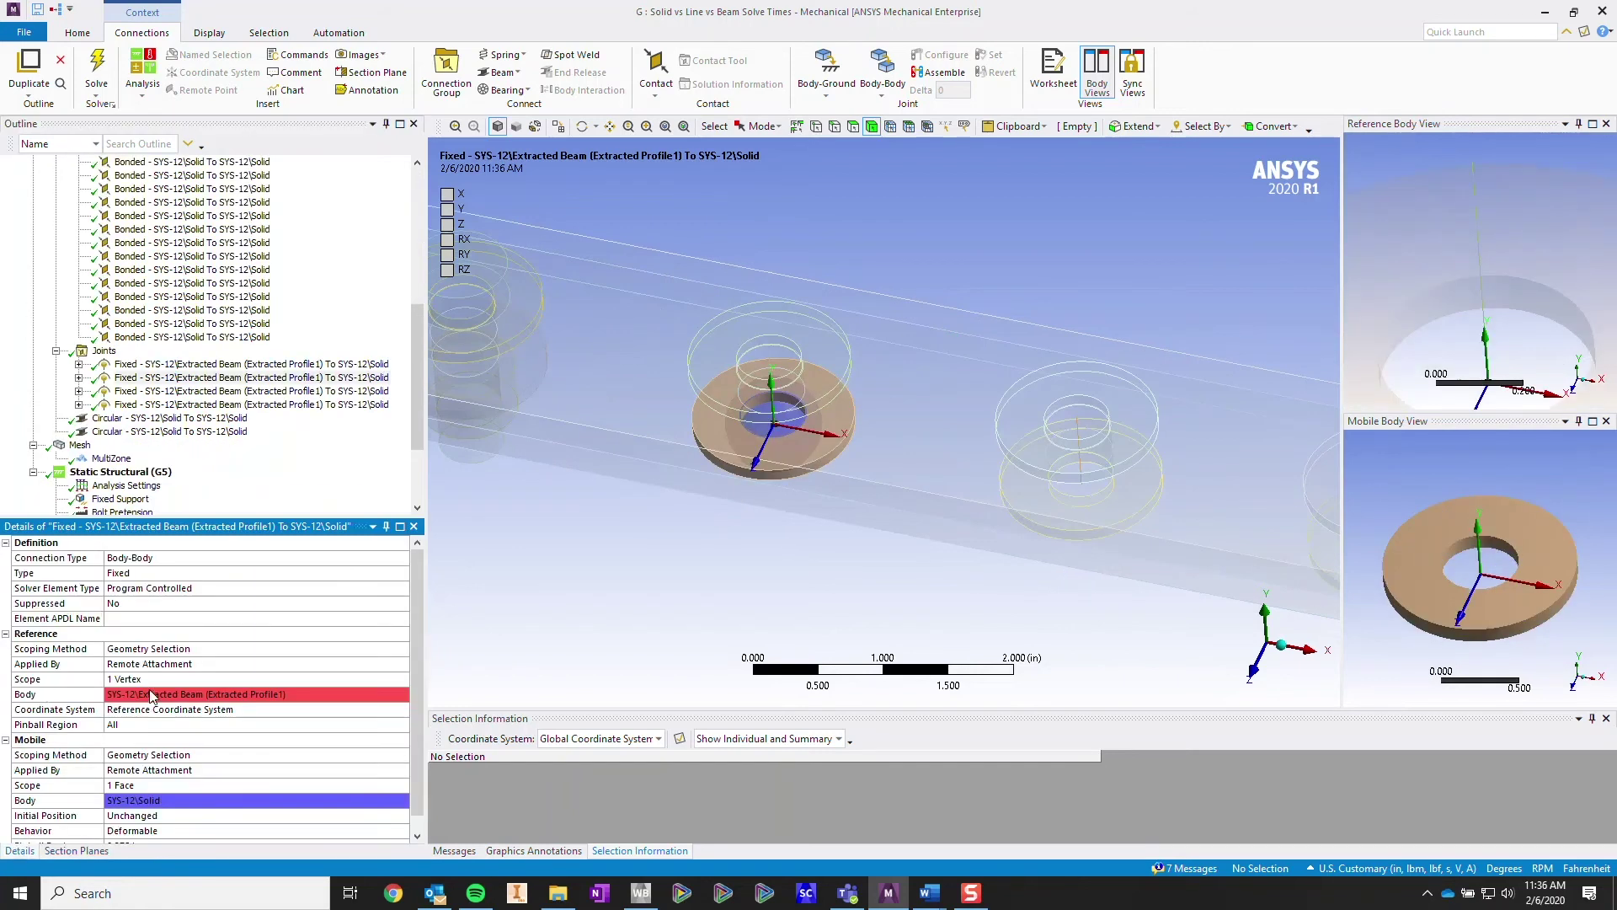
{"action": "scroll", "coordinate": [197, 818], "scroll_direction": "down", "scroll_amount": 1}
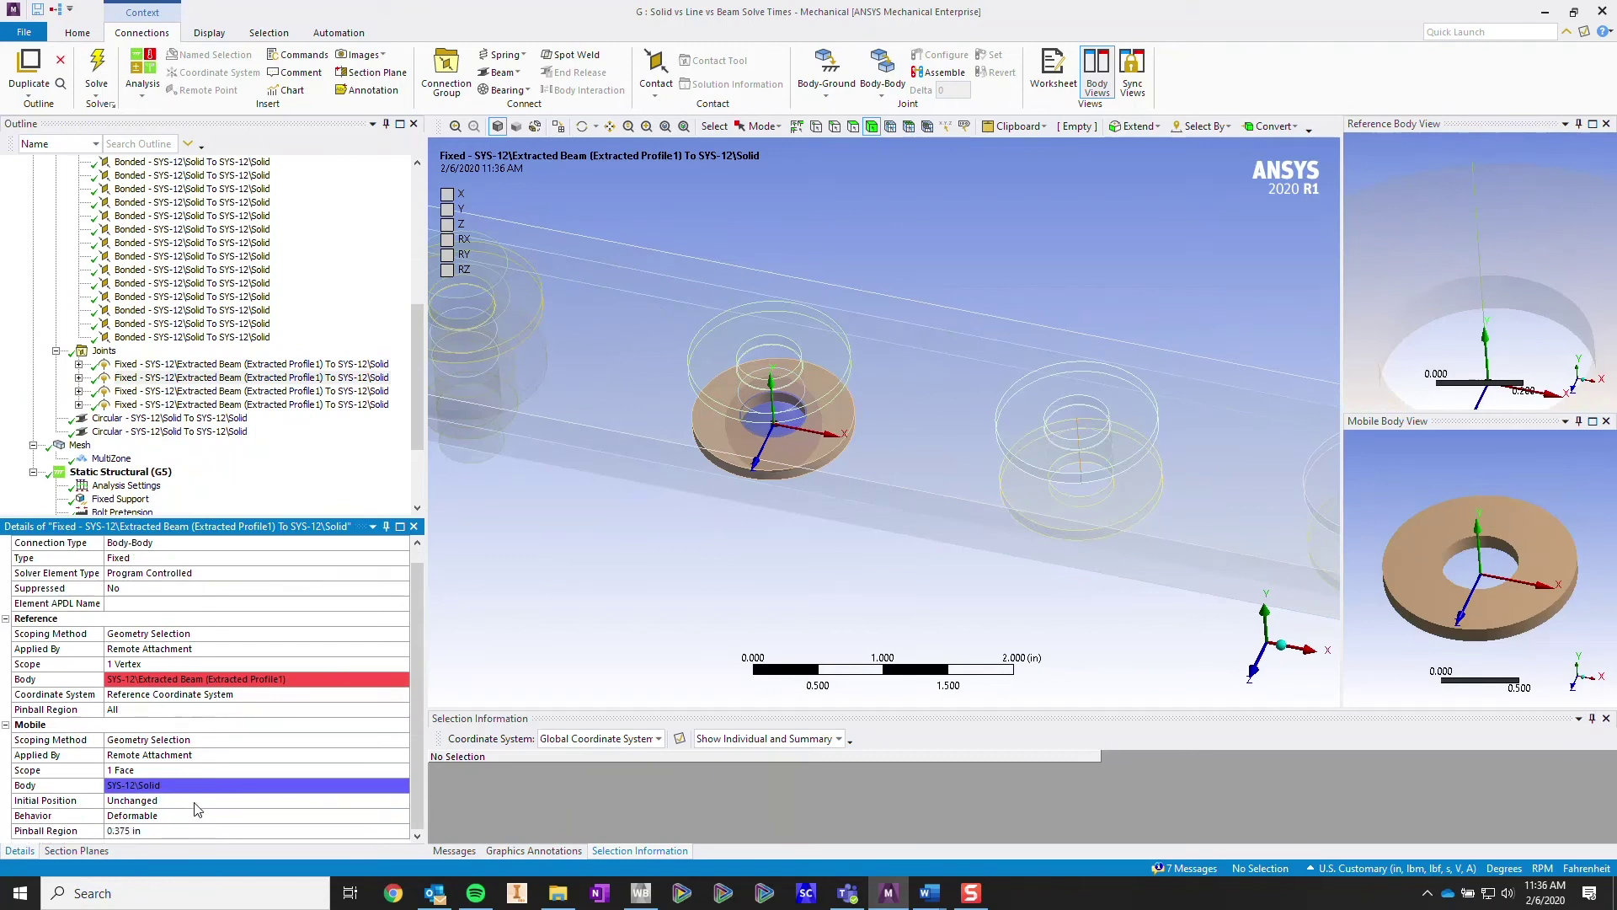
{"action": "left_click", "coordinate": [170, 816]}
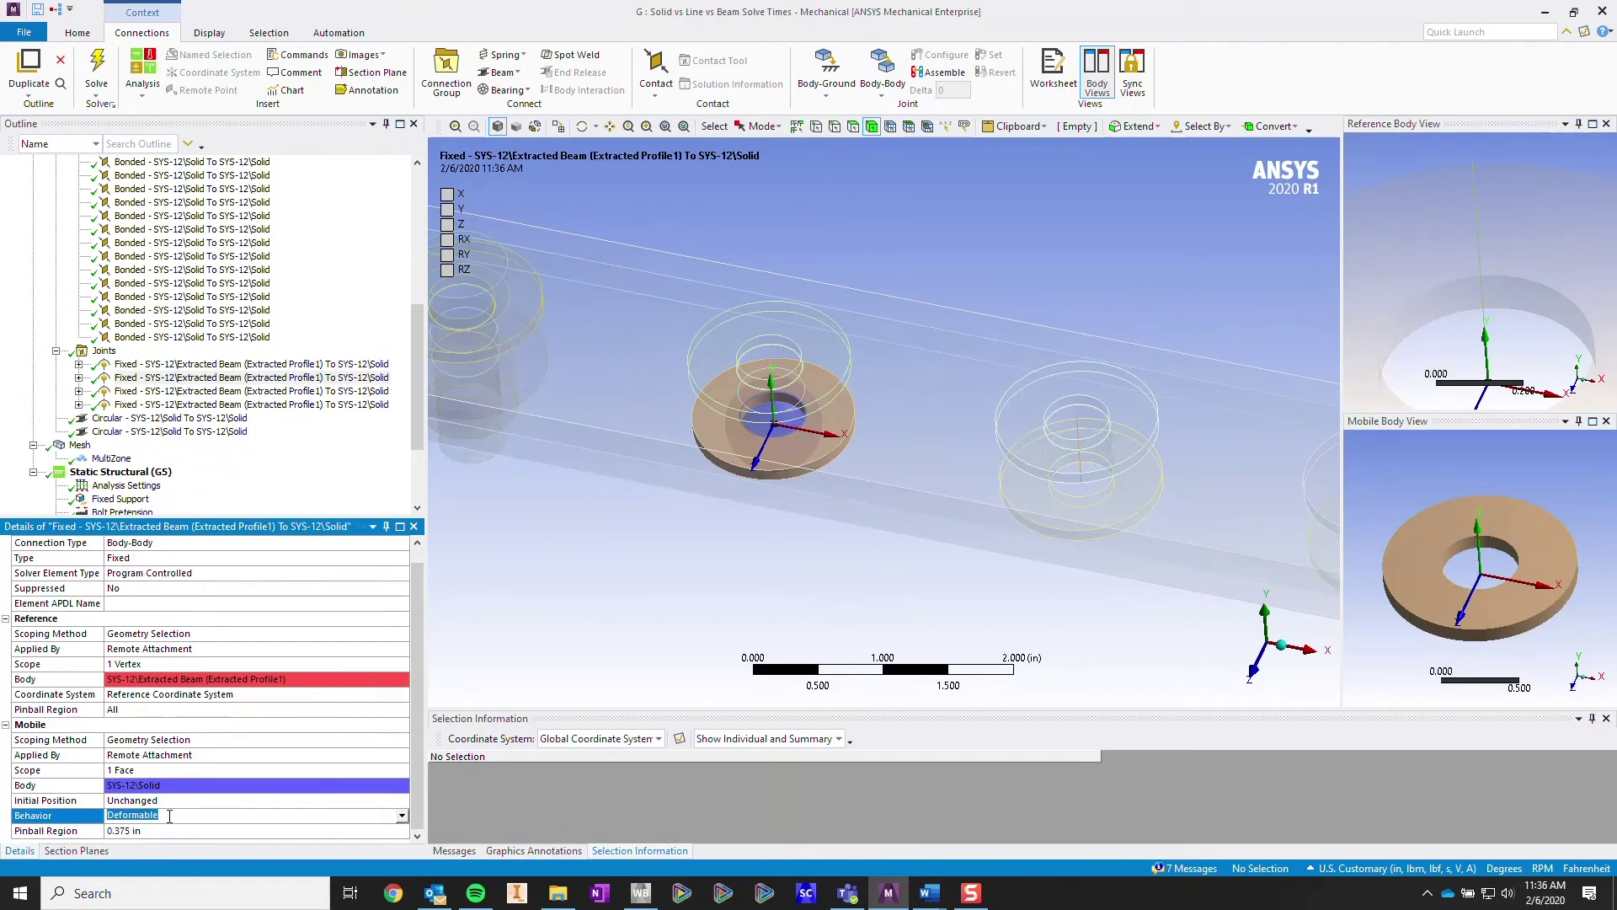
{"action": "middle_click_drag", "start_coordinate": [711, 578], "coordinate": [755, 395]}
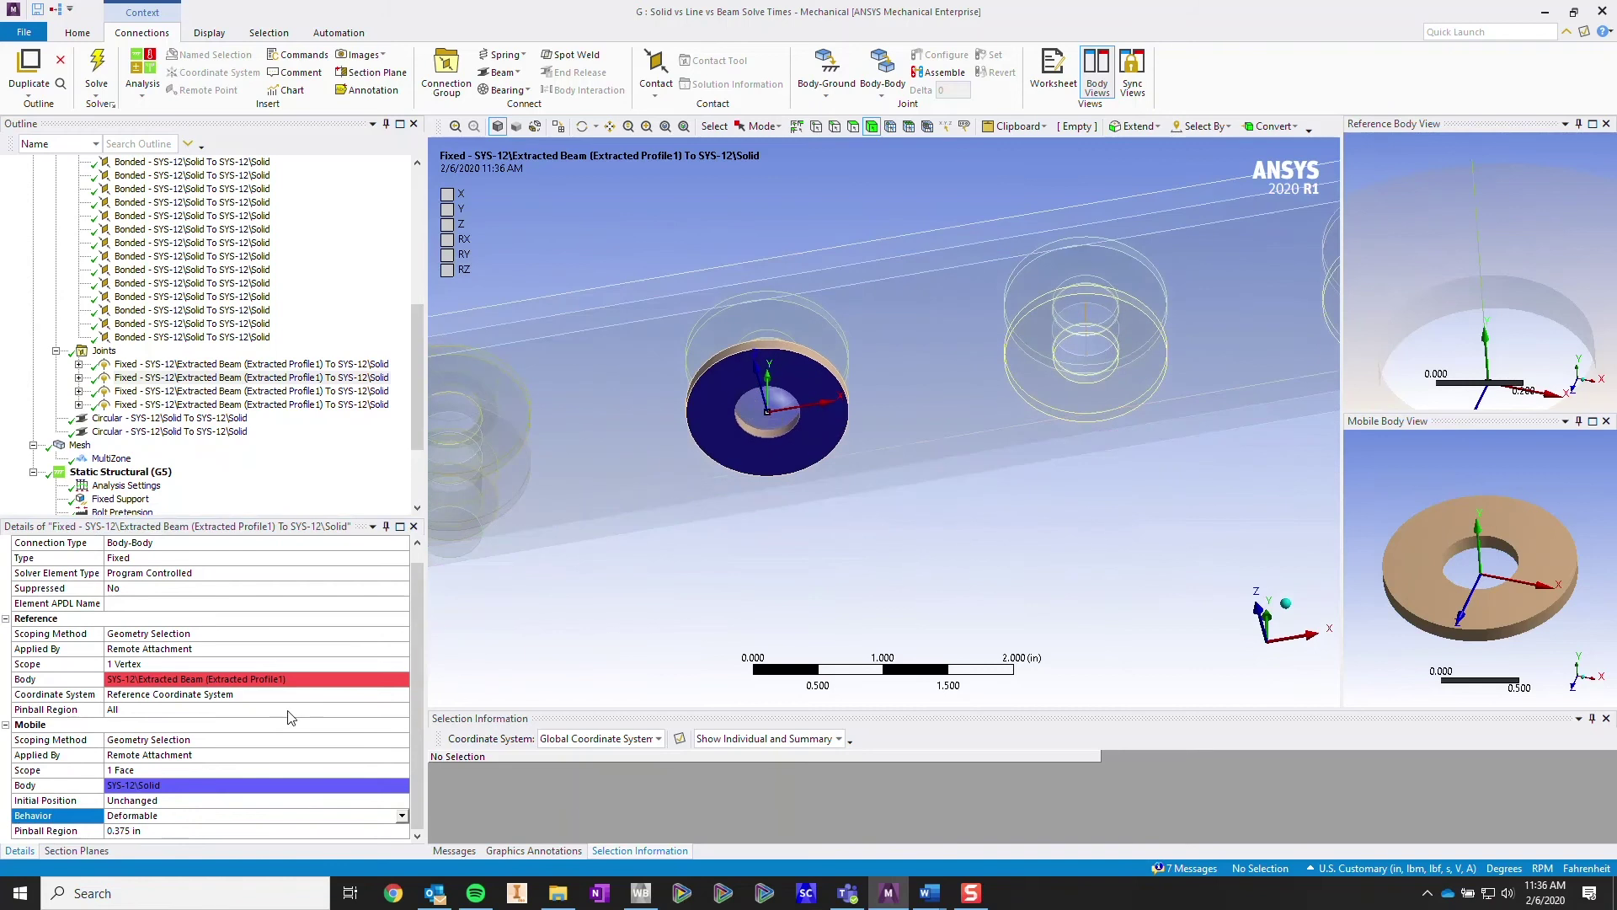
- Examine the second fixed joint's mobile pinball region against the washer face from several angles
{"action": "left_click", "coordinate": [164, 832]}
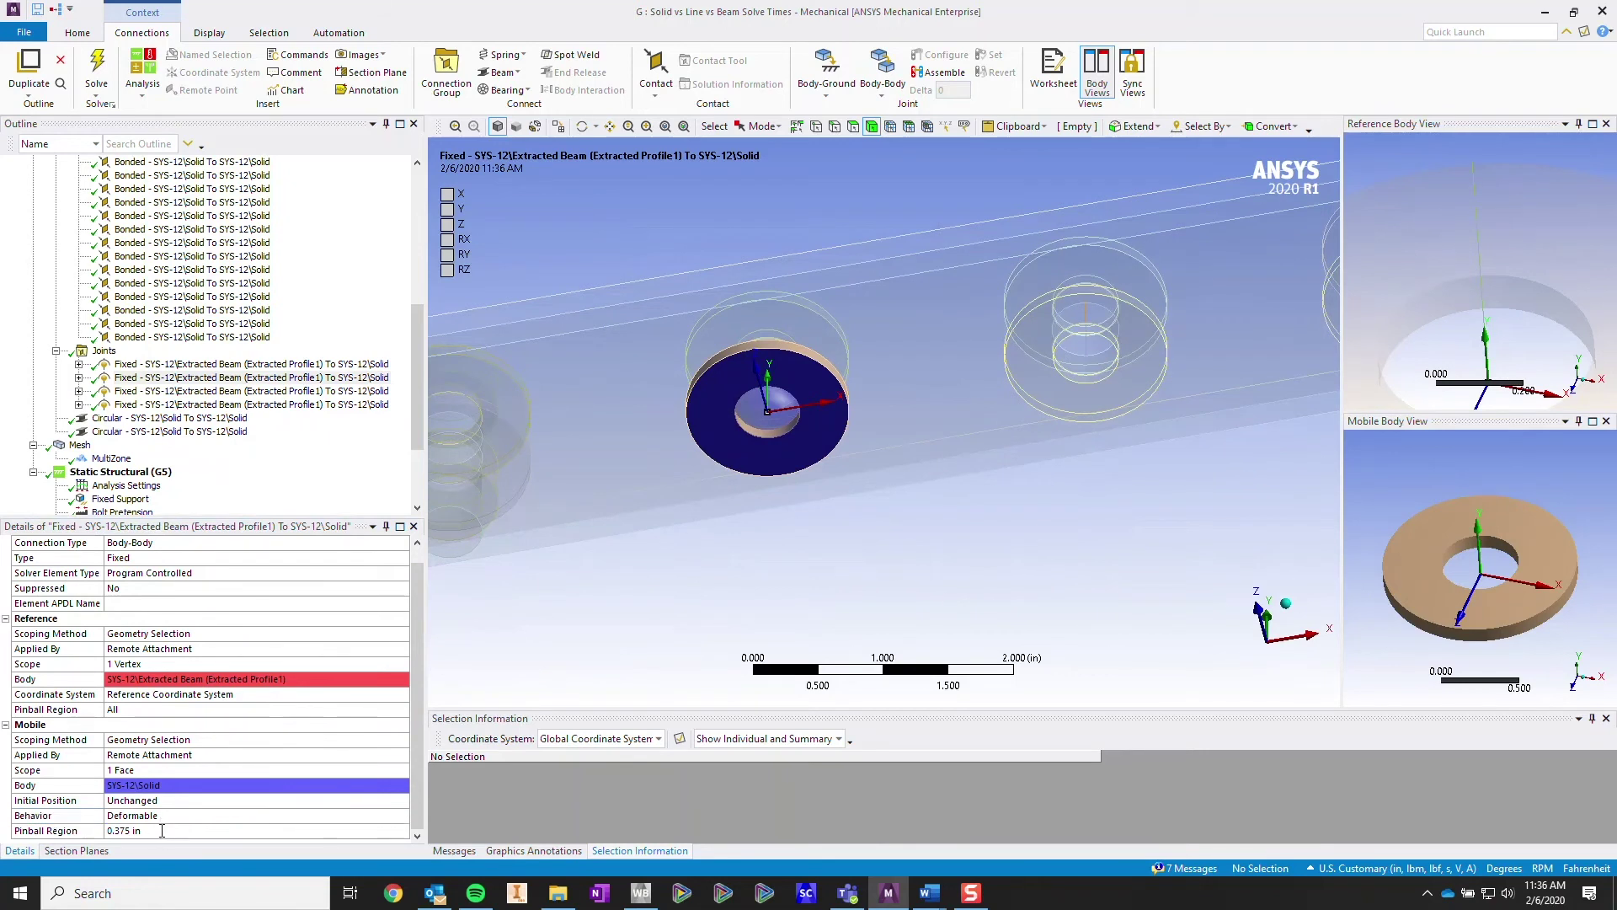
{"action": "mouse_move", "coordinate": [685, 418]}
{"action": "middle_mouse_down"}
{"action": "mouse_move", "coordinate": [742, 452]}
{"action": "mouse_move", "coordinate": [712, 403]}
{"action": "middle_mouse_up"}
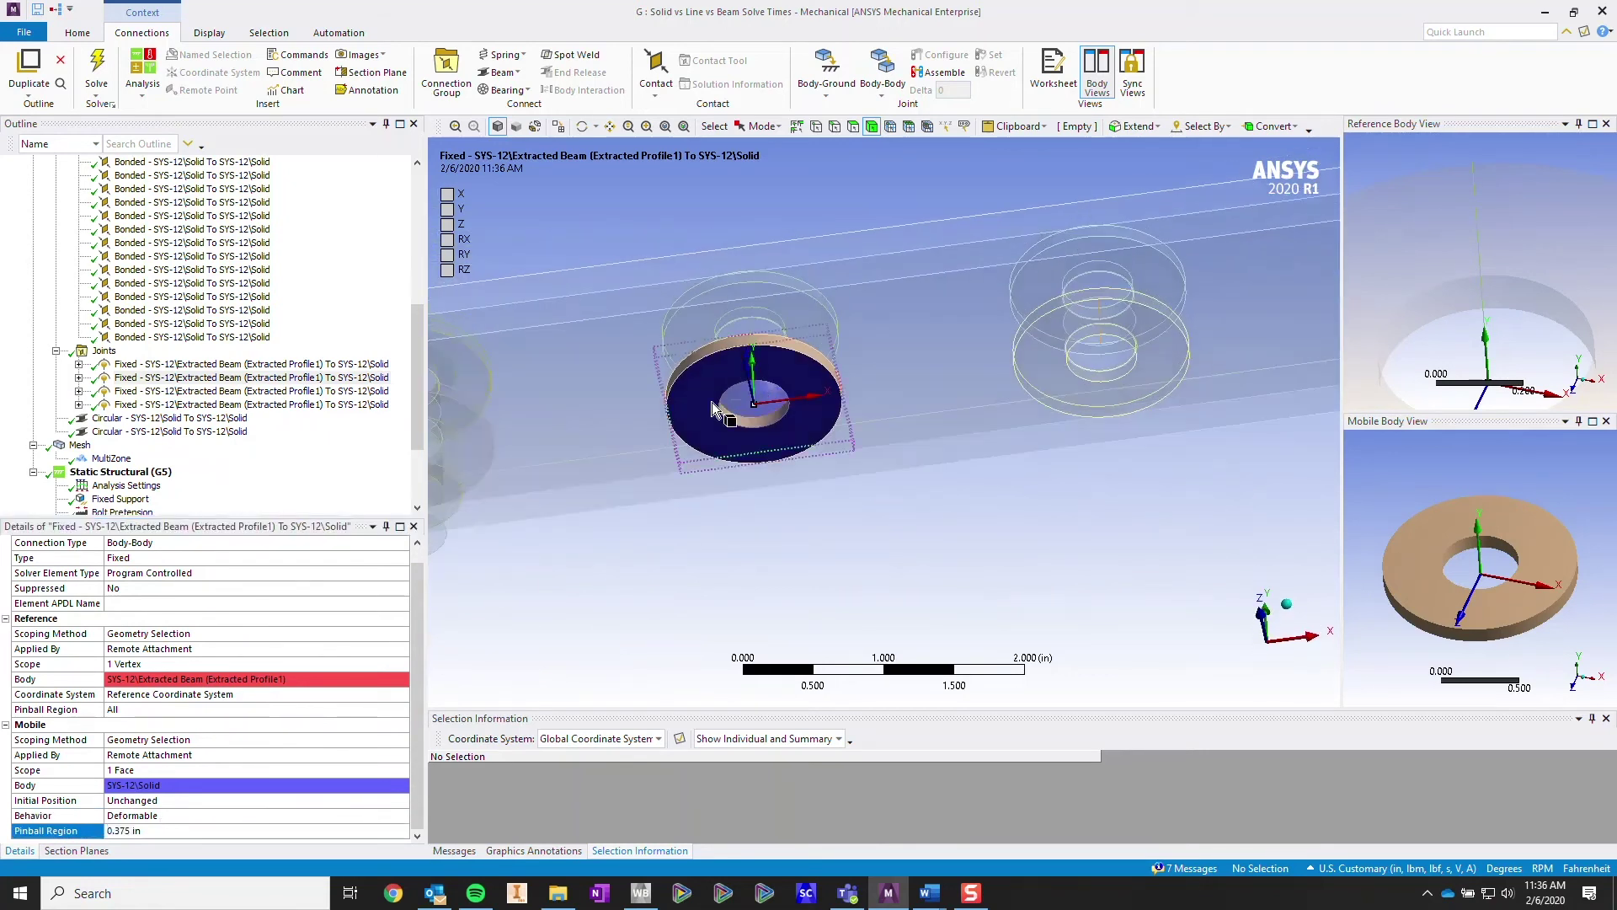
{"action": "left_click", "coordinate": [148, 834]}
{"action": "scroll", "coordinate": [769, 367], "scroll_direction": "up", "scroll_amount": 2}
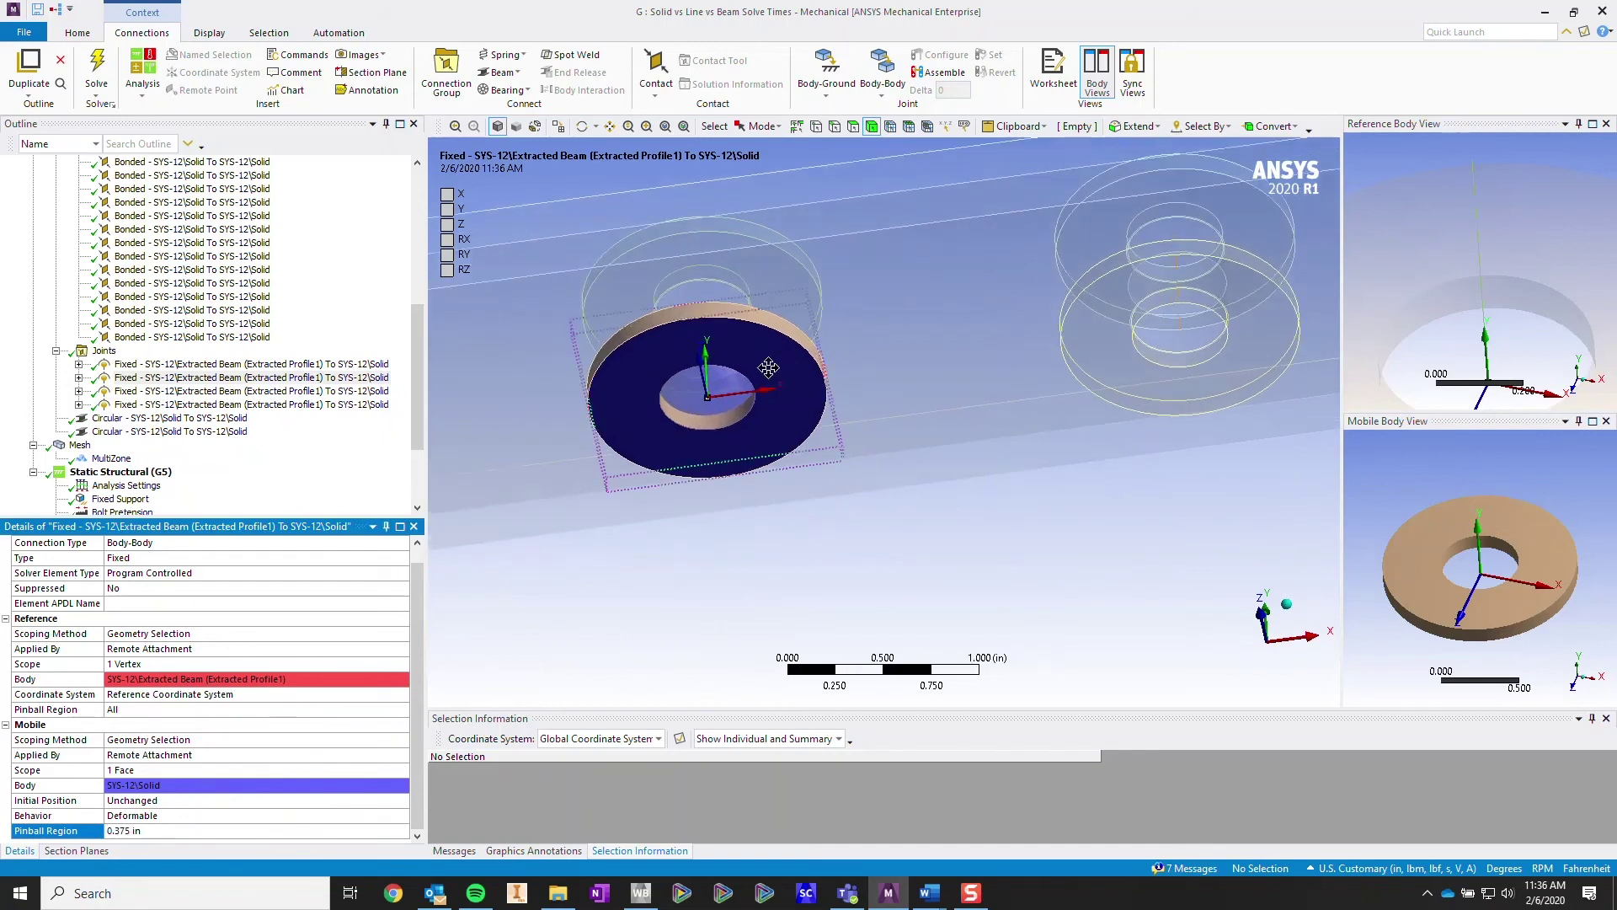
{"action": "middle_click_drag", "start_coordinate": [769, 367], "coordinate": [969, 433]}
{"action": "scroll", "coordinate": [975, 433], "scroll_direction": "up", "scroll_amount": 2}
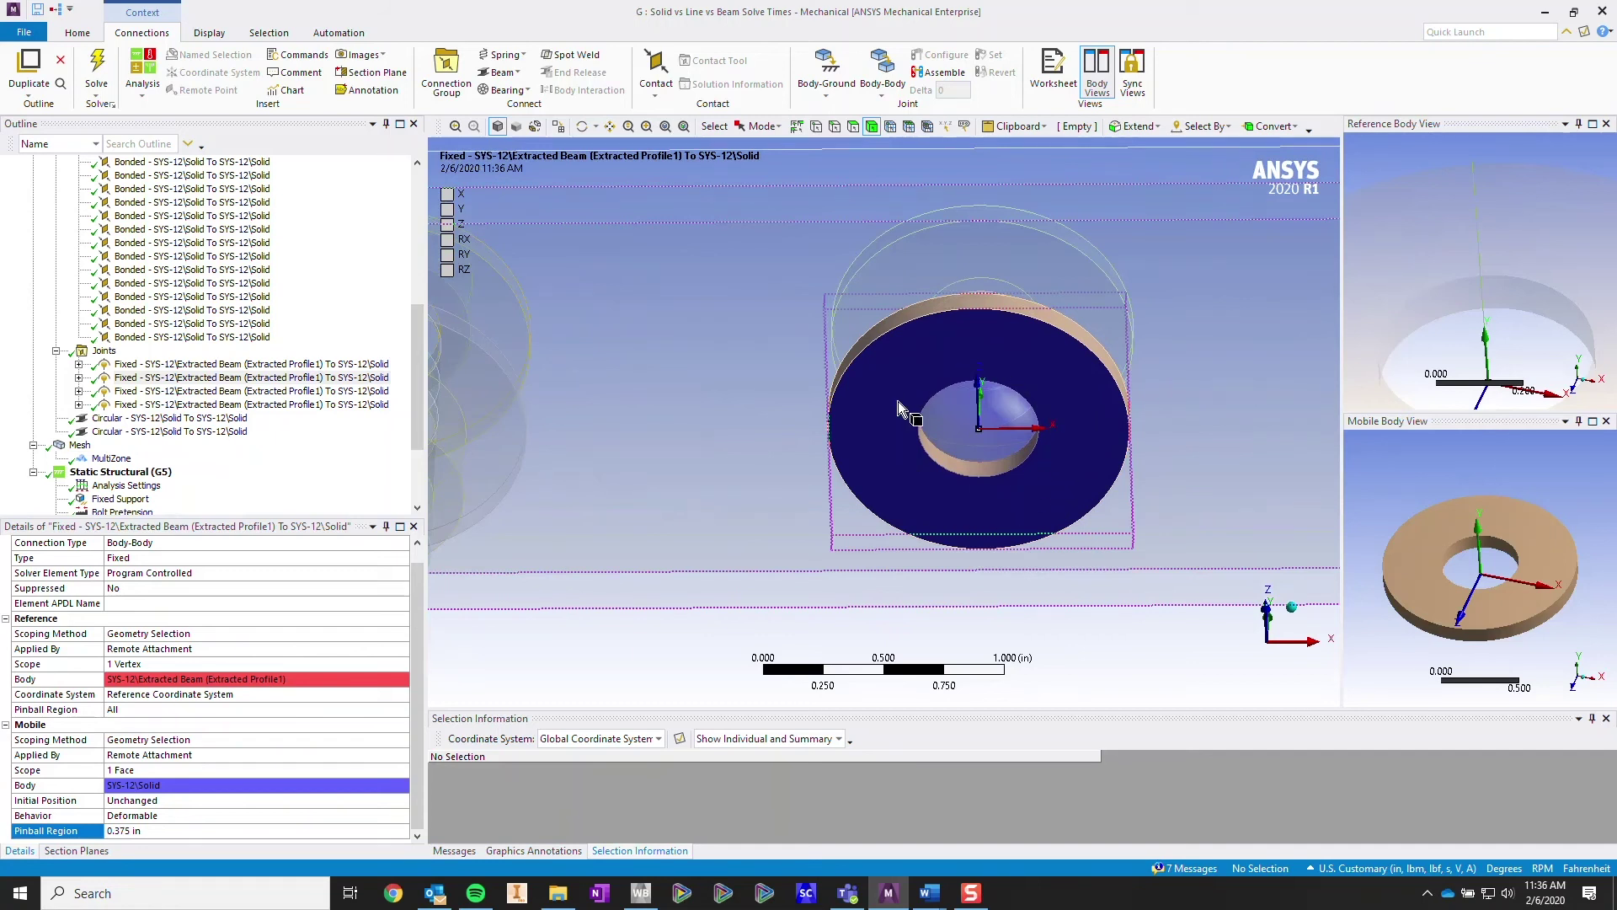
{"action": "middle_click_drag", "start_coordinate": [1055, 457], "coordinate": [967, 447]}
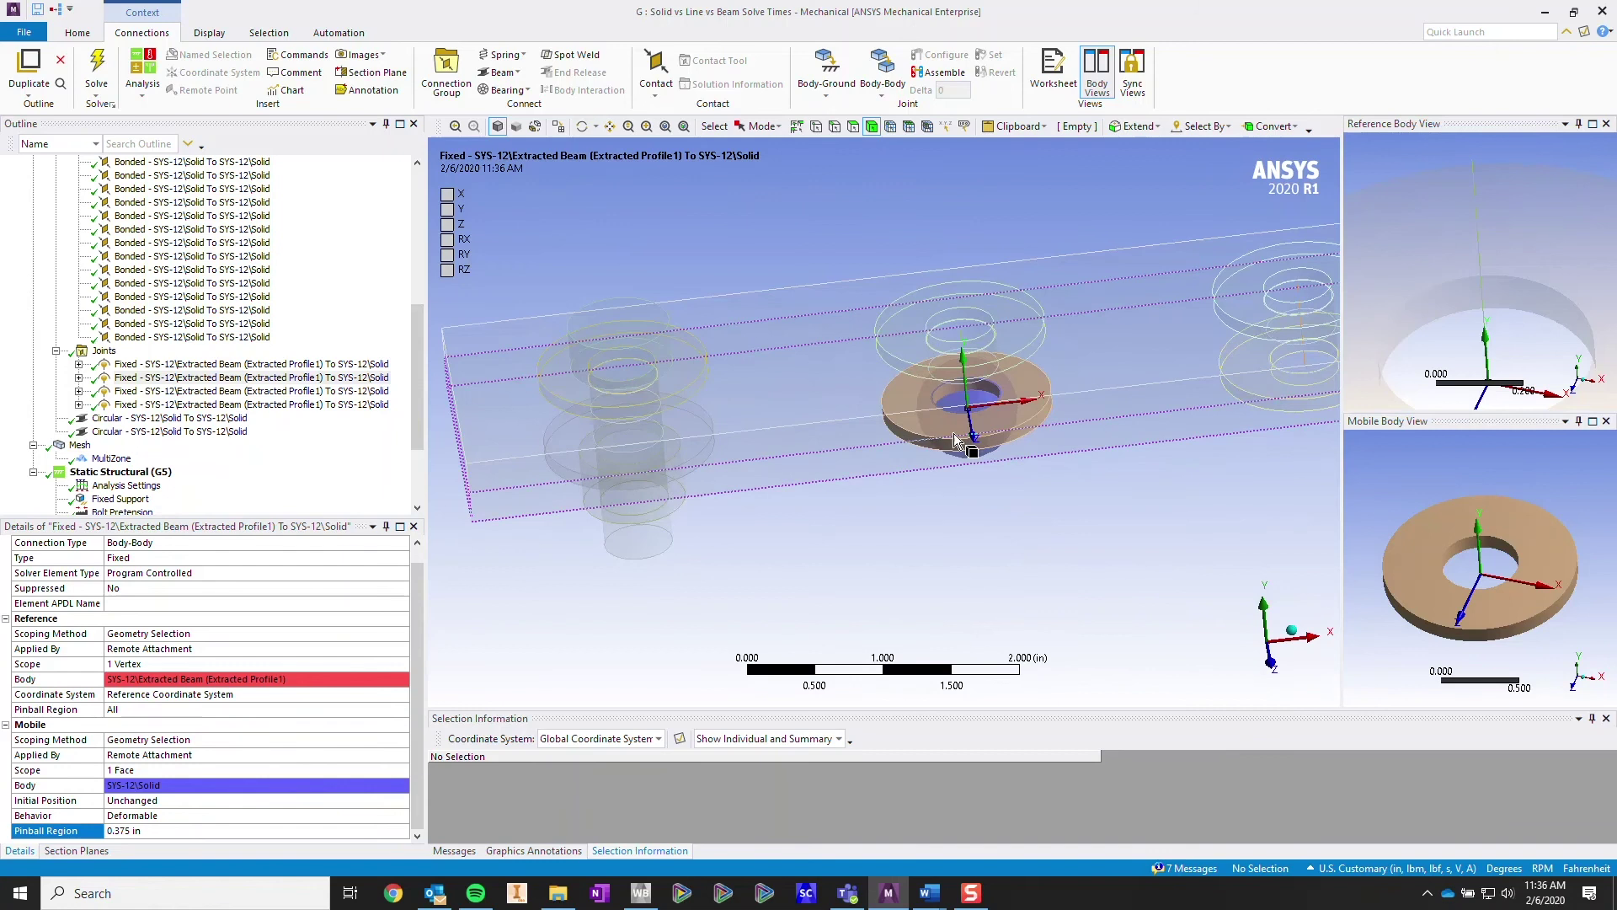
- Compare the first fixed joint's pinball sphere on its washer with the head of the adjacent solid bolt
{"action": "left_click", "coordinate": [263, 371]}
{"action": "middle_click_drag", "start_coordinate": [575, 374], "coordinate": [781, 340]}
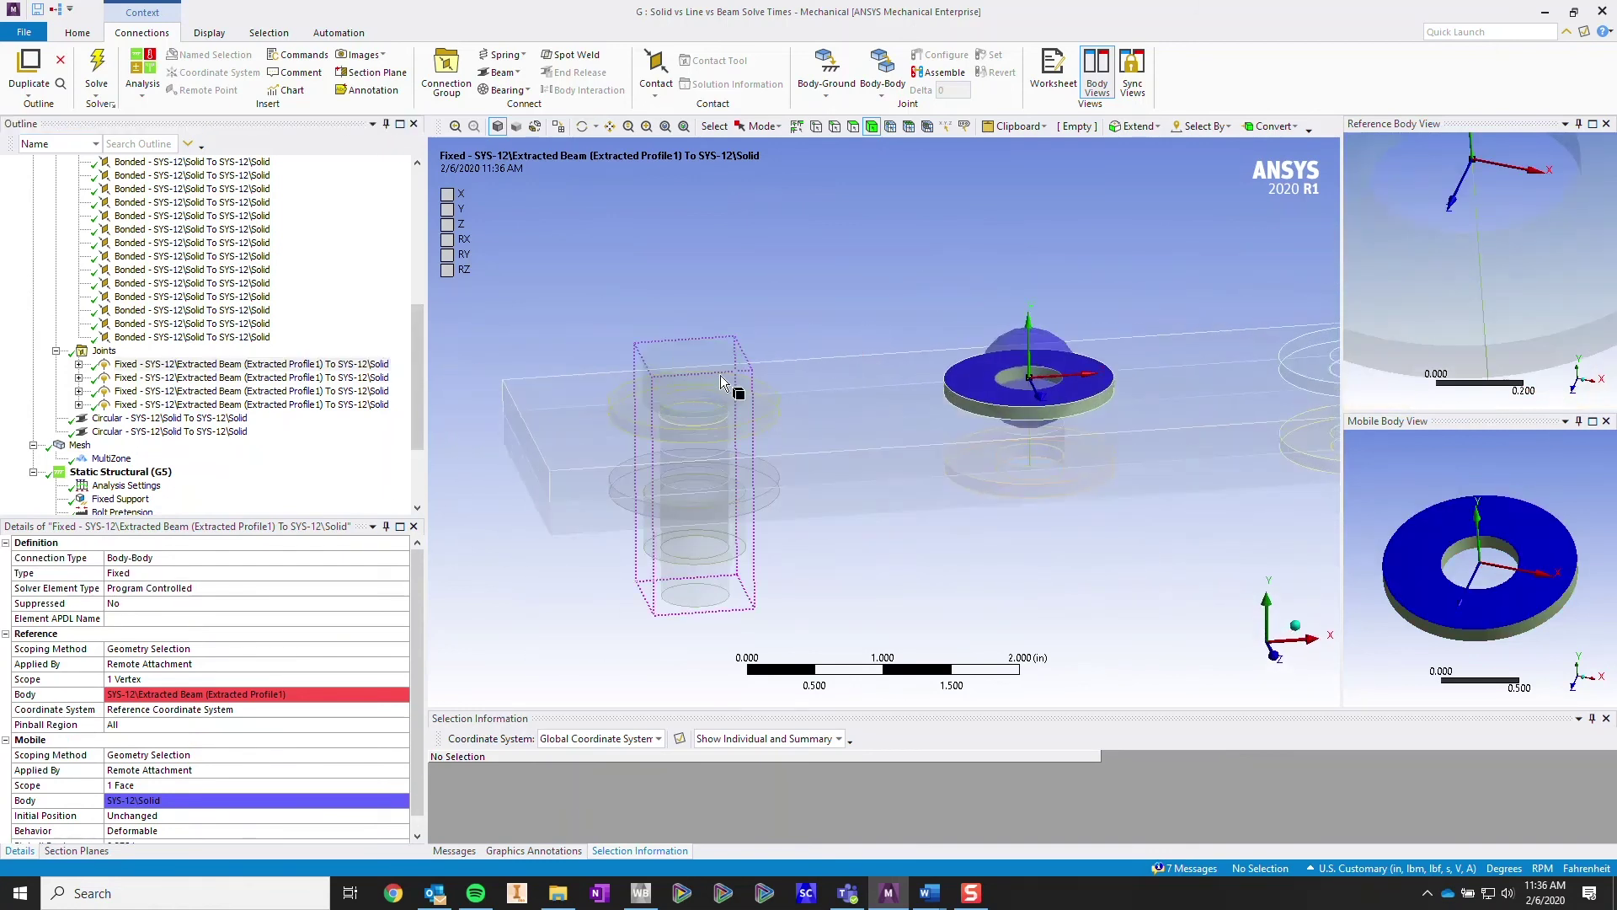
{"action": "scroll", "coordinate": [758, 387], "scroll_direction": "up", "scroll_amount": 4}
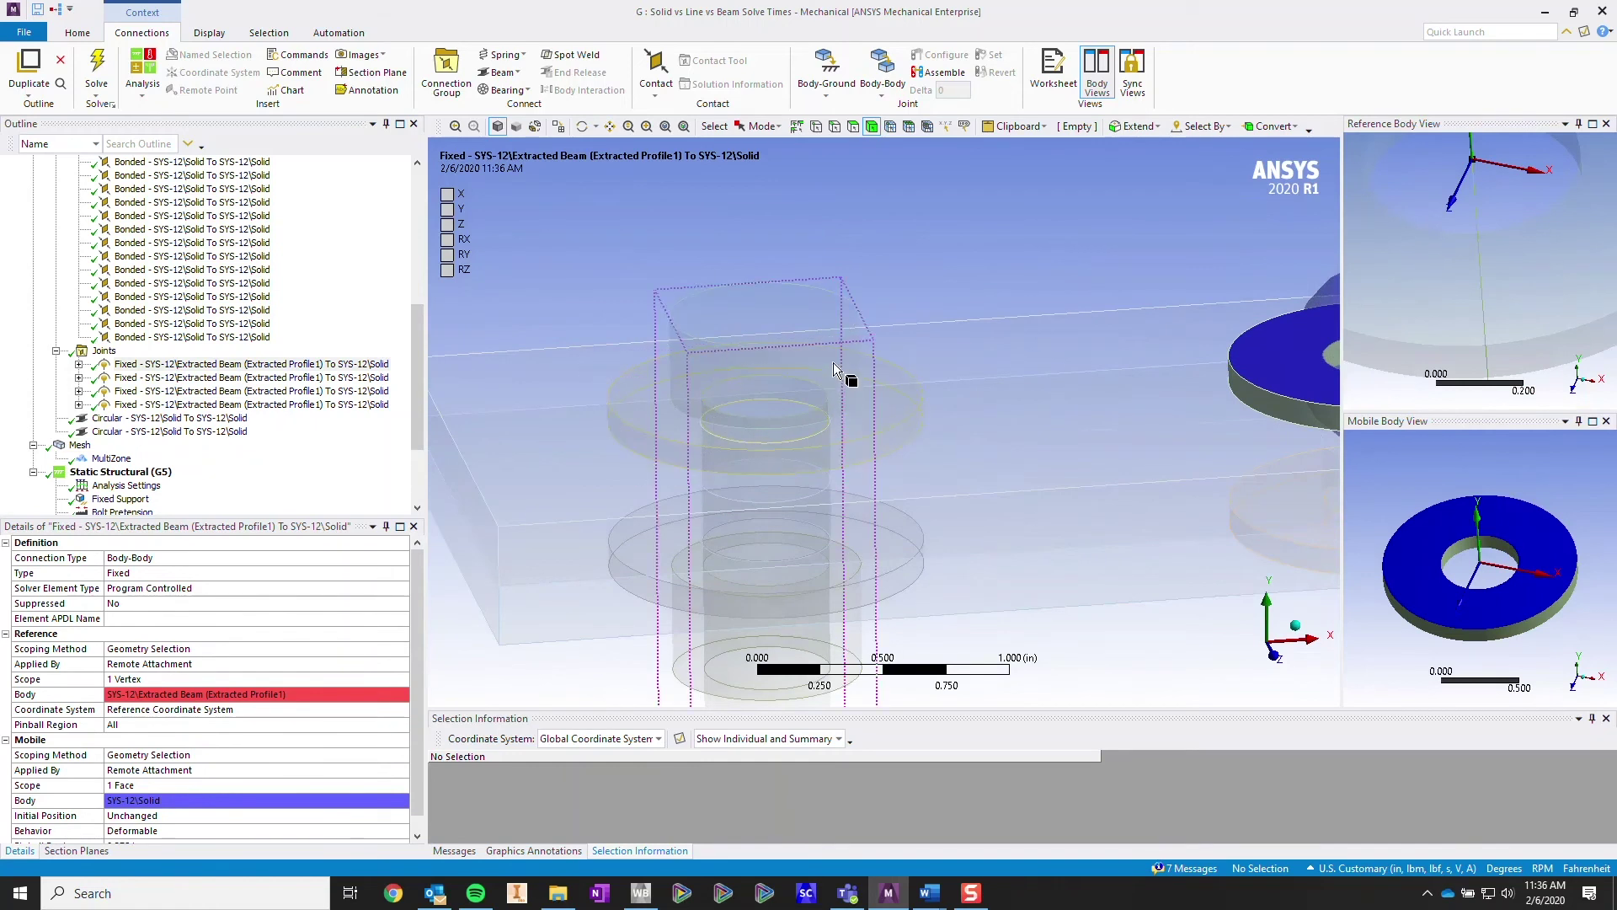
{"action": "middle_click_drag", "start_coordinate": [883, 381], "coordinate": [505, 421], "text": "ctrl"}
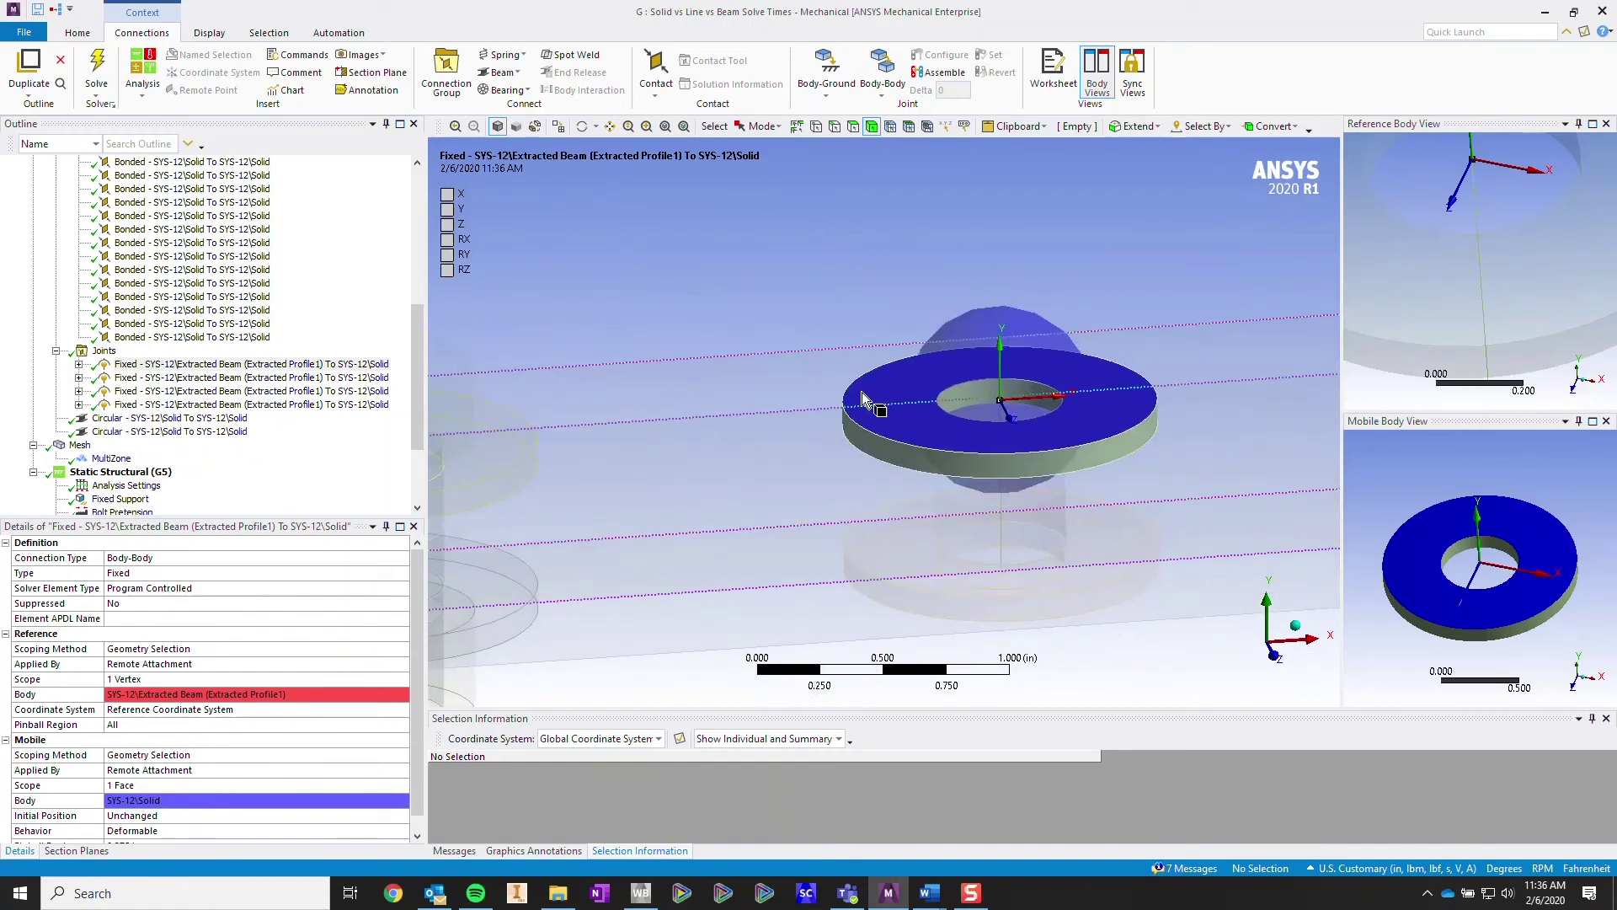
{"action": "middle_click_drag", "start_coordinate": [969, 383], "coordinate": [821, 381], "text": "ctrl"}
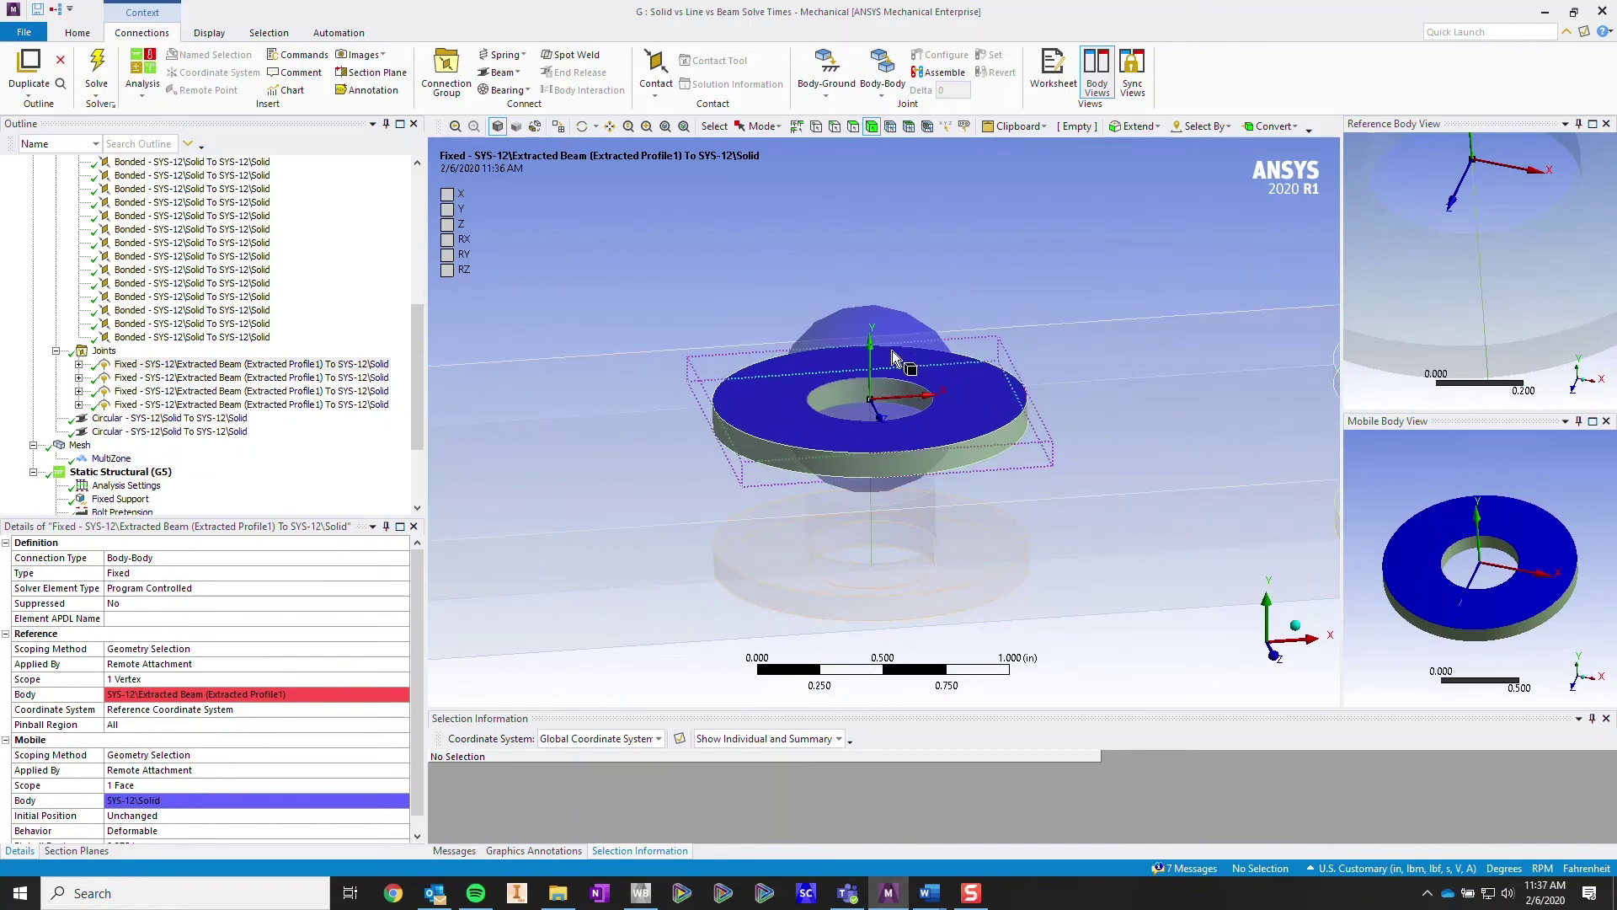
- Display the FE connection constraint equations from Solution Information on the model geometry
{"action": "scroll", "coordinate": [327, 441], "scroll_direction": "down", "scroll_amount": 3}
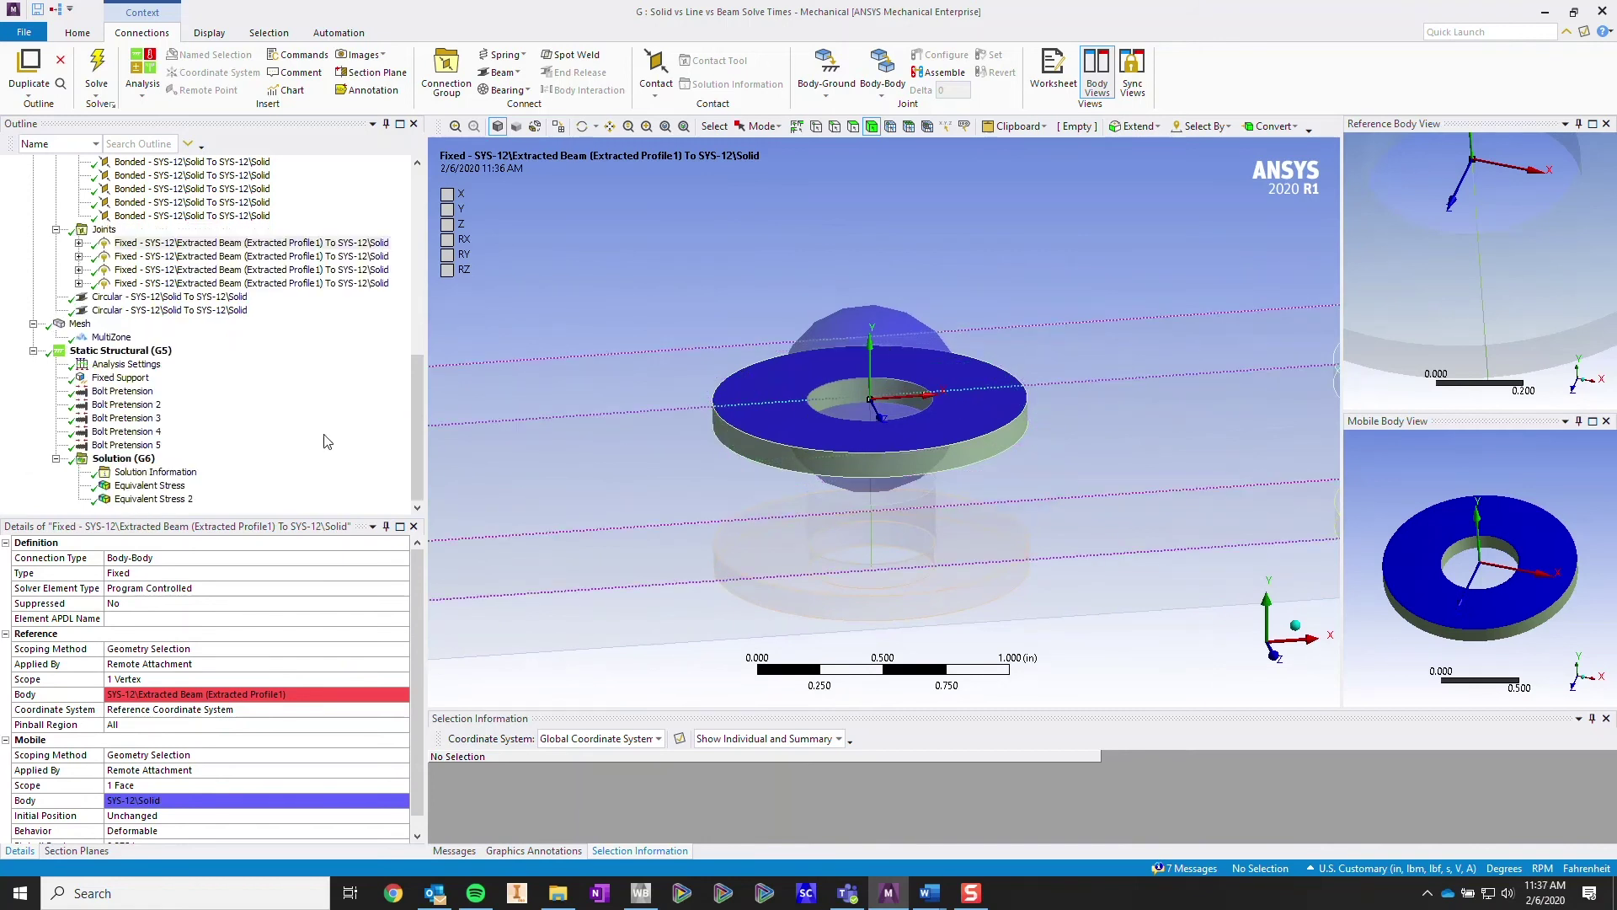
{"action": "left_click", "coordinate": [130, 472]}
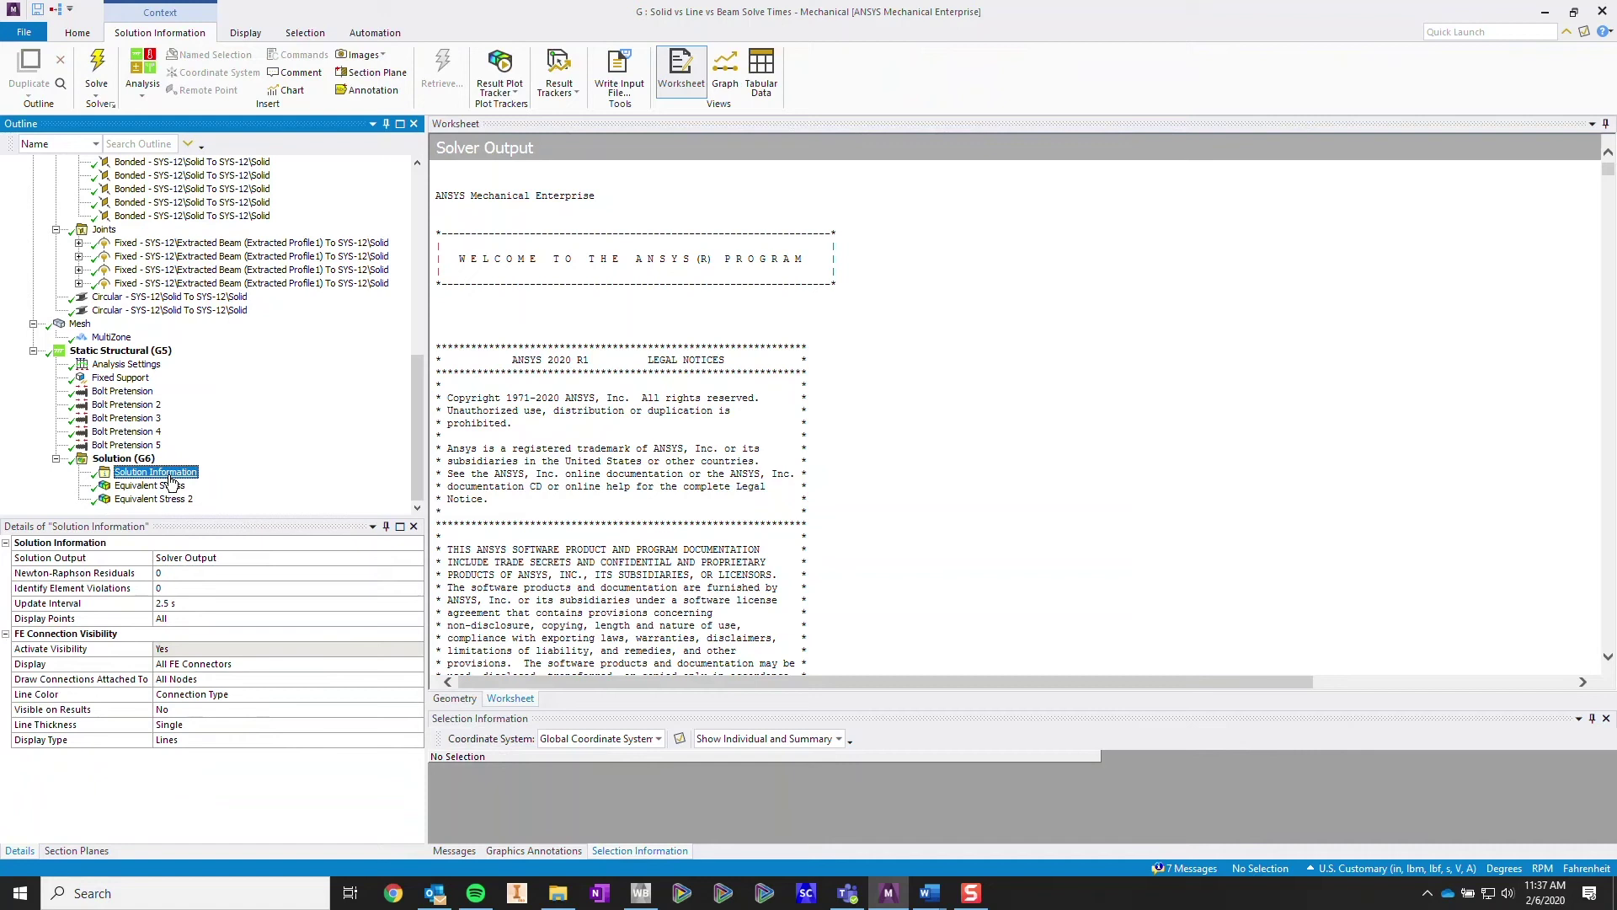
{"action": "left_click", "coordinate": [455, 698]}
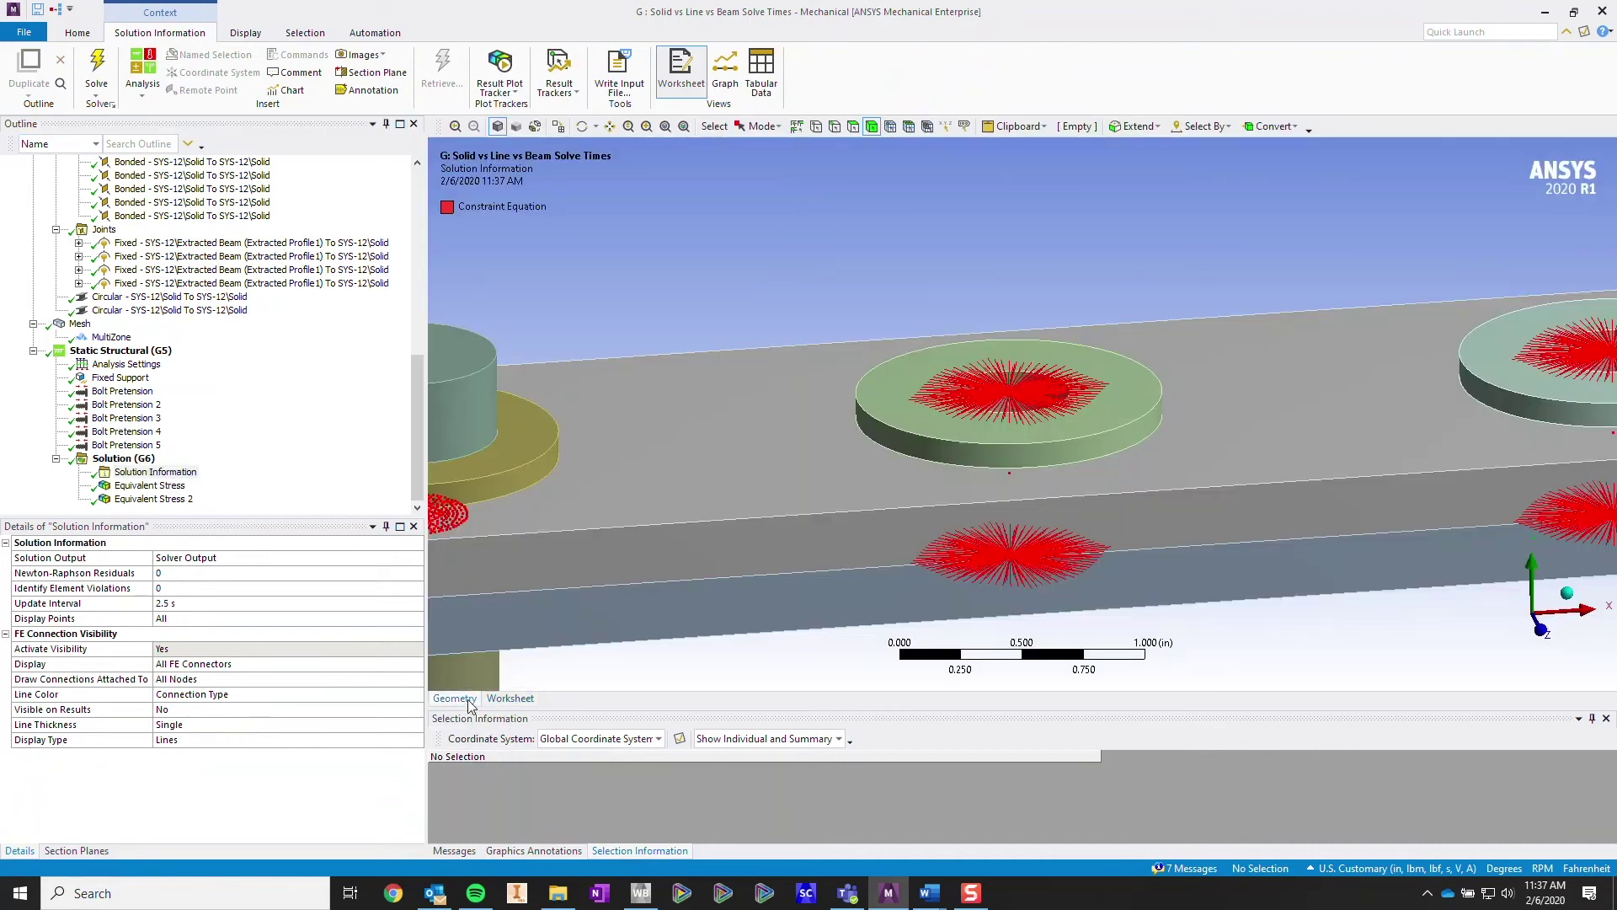
- Examine the constraint equation lines around the first line-body bolt's washer and hole up close from several angles
{"action": "middle_click_drag", "start_coordinate": [792, 543], "coordinate": [775, 471]}
{"action": "middle_click_drag", "start_coordinate": [982, 477], "coordinate": [832, 414], "text": "ctrl"}
{"action": "scroll", "coordinate": [816, 352], "scroll_direction": "down", "scroll_amount": 4}
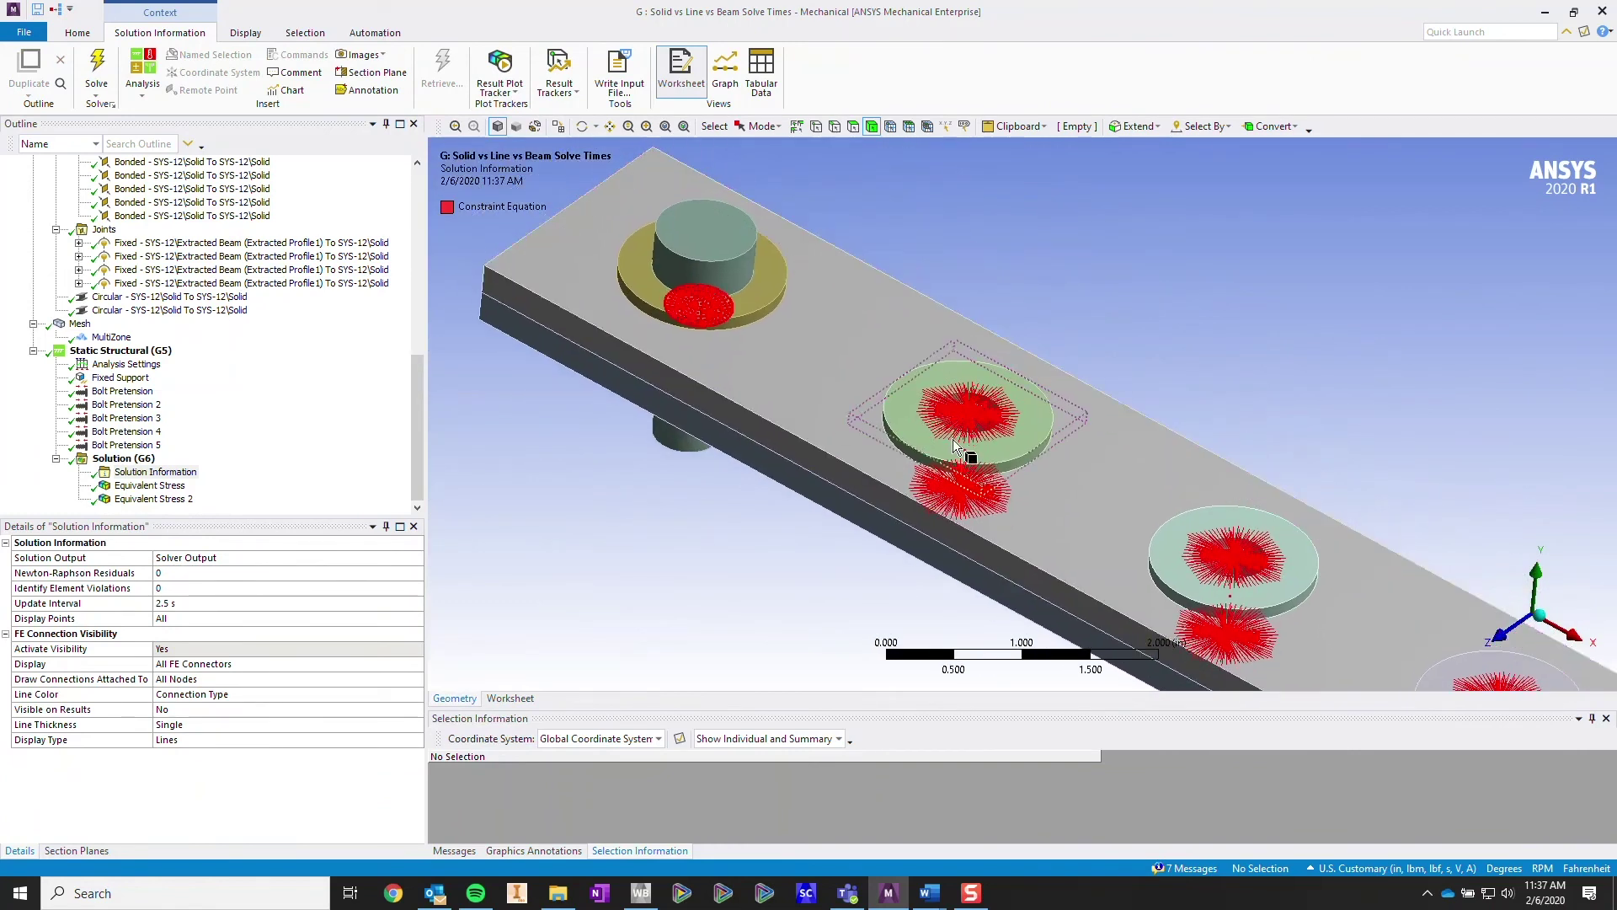
{"action": "scroll", "coordinate": [981, 408], "scroll_direction": "up", "scroll_amount": 5}
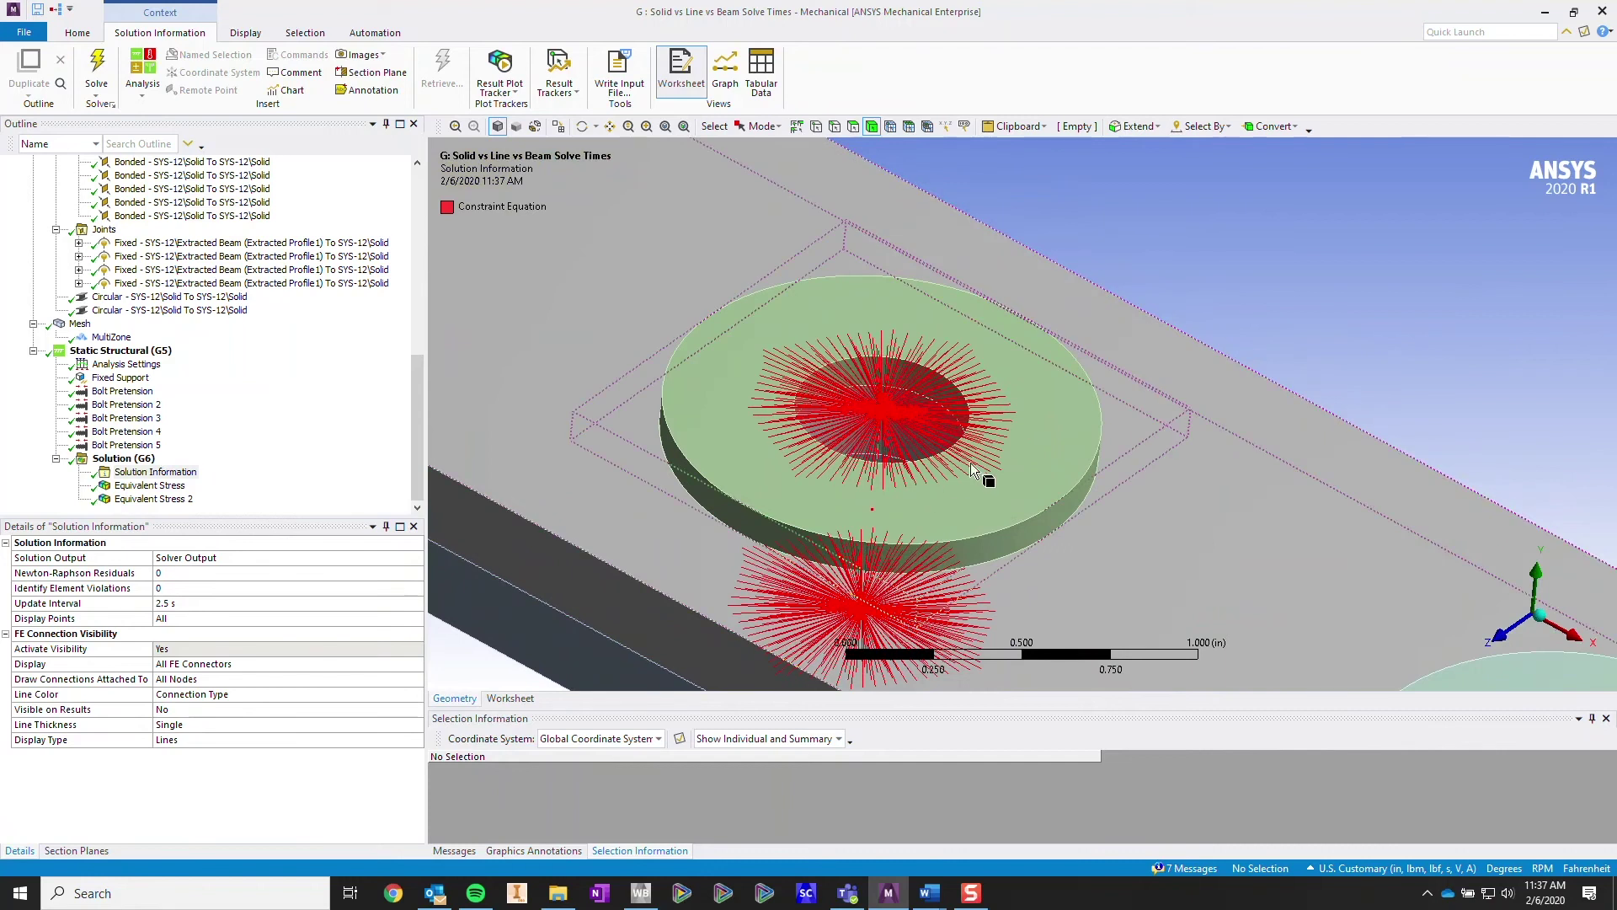
{"action": "middle_click_drag", "start_coordinate": [981, 419], "coordinate": [1003, 447]}
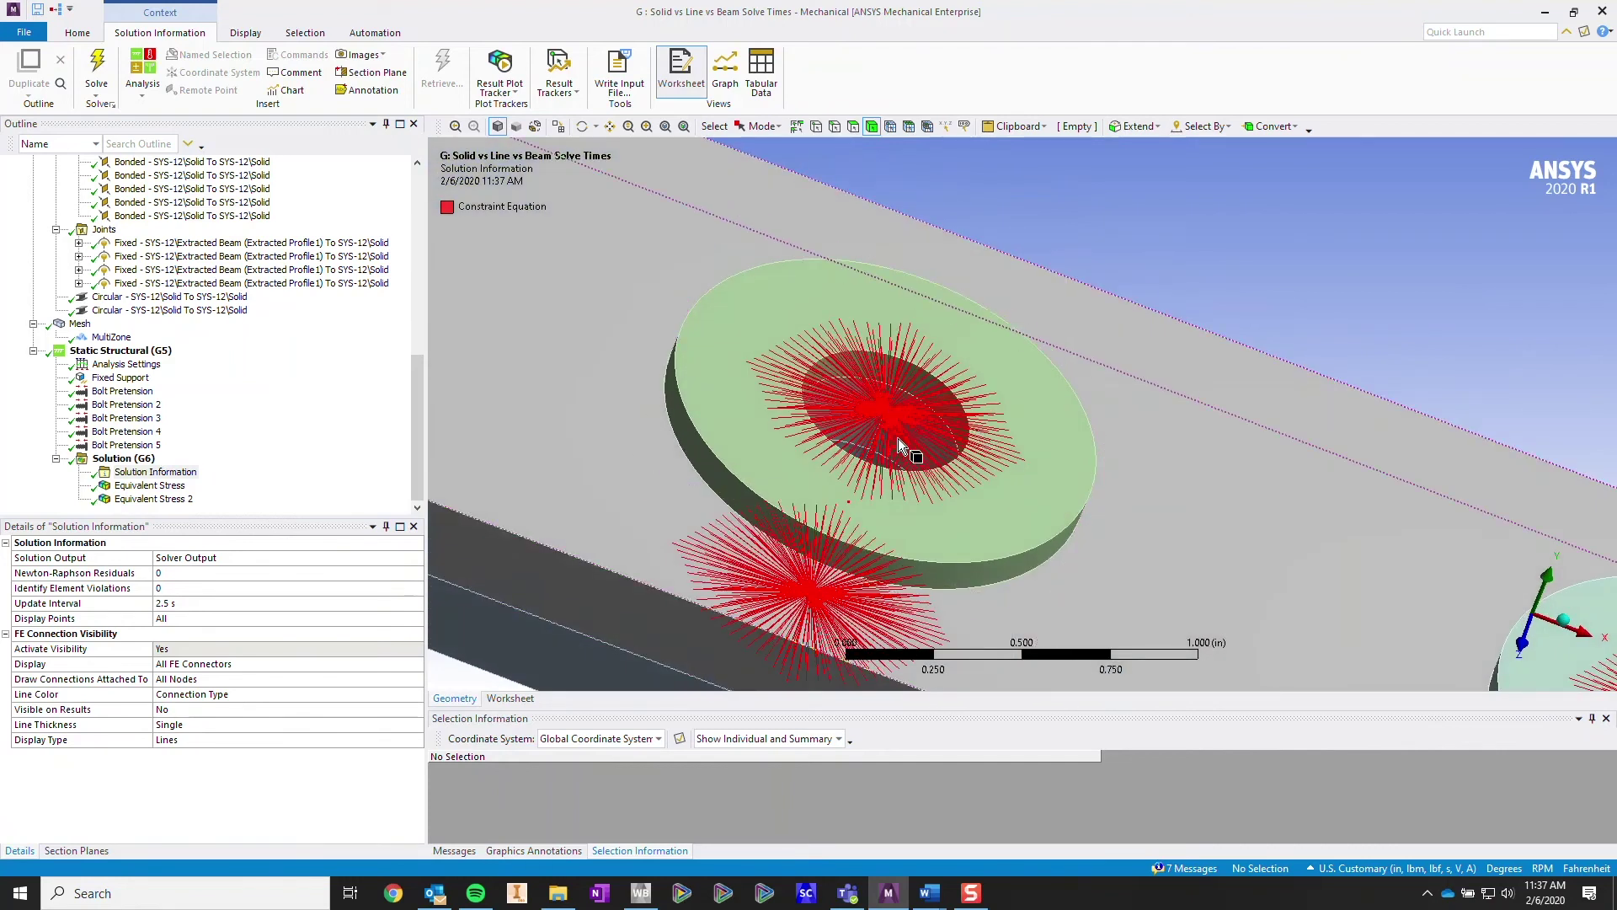
{"action": "middle_click_drag", "start_coordinate": [869, 421], "coordinate": [898, 362]}
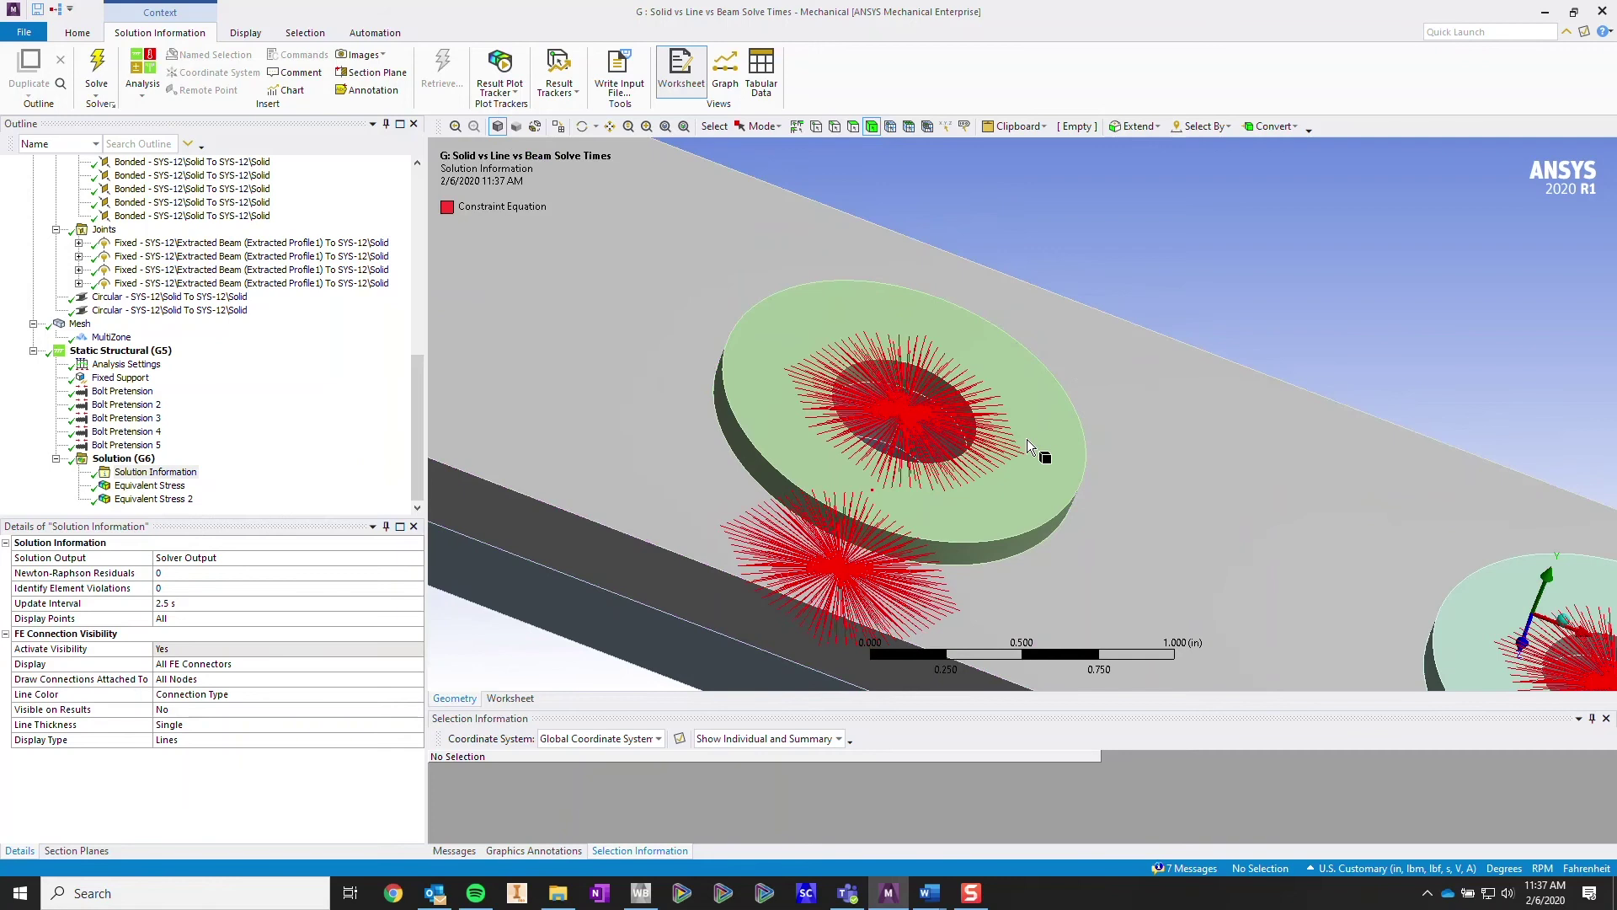
- Compare the constraint equation patterns on the washers of the different bolt representations along the plate
{"action": "scroll", "coordinate": [1100, 484], "scroll_direction": "down", "scroll_amount": 5}
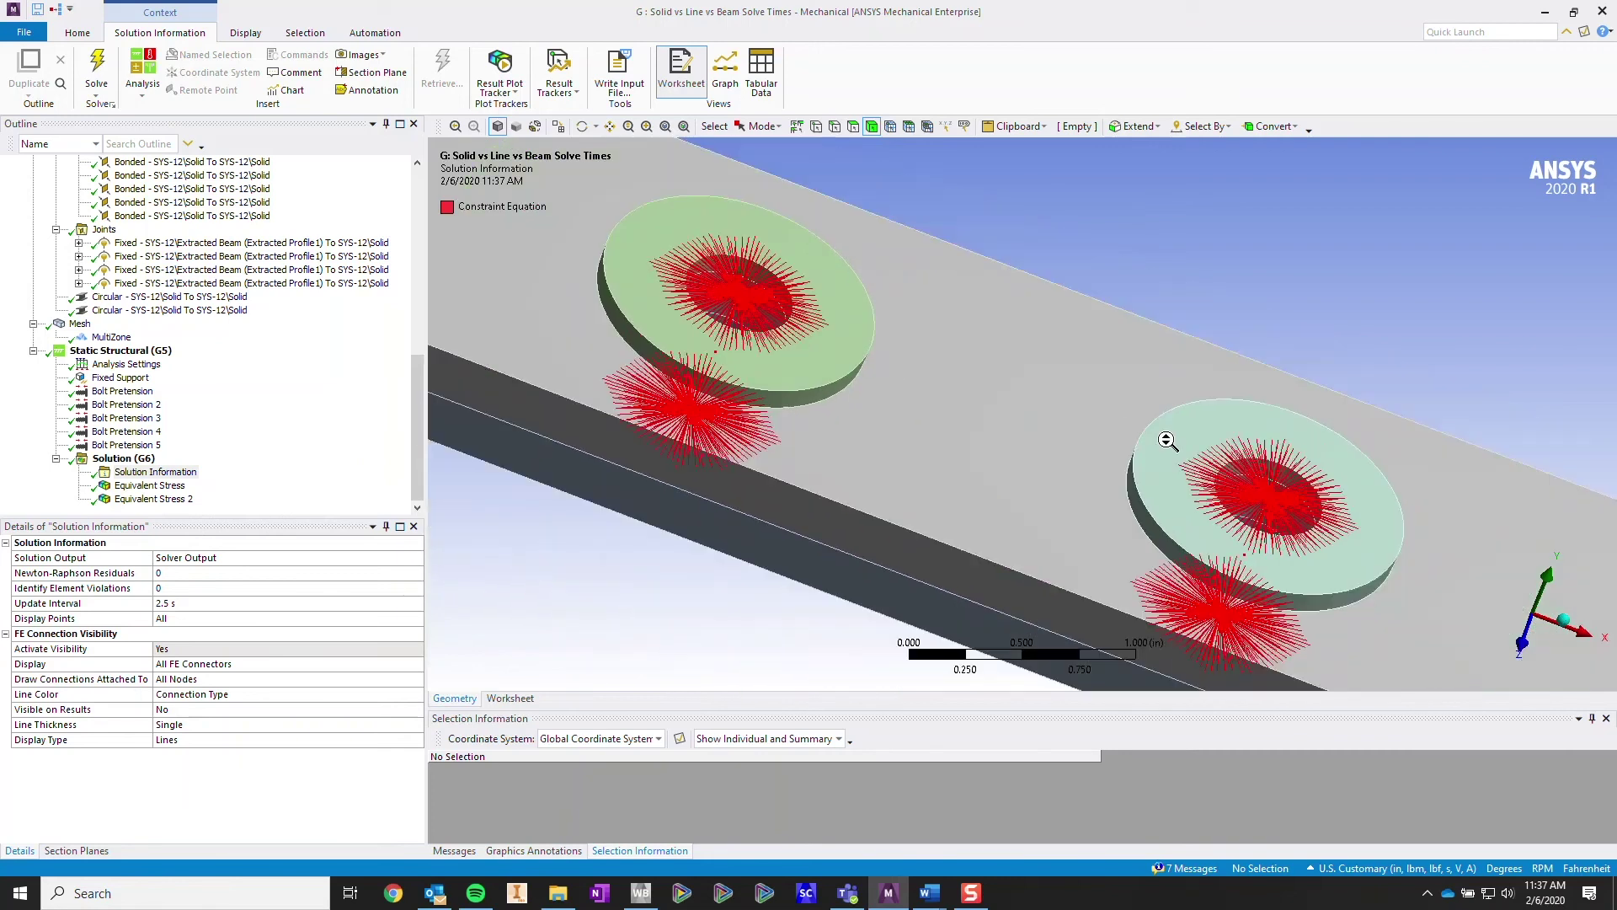
{"action": "middle_click_drag", "start_coordinate": [1167, 455], "coordinate": [1087, 415], "text": "ctrl"}
{"action": "scroll", "coordinate": [1249, 446], "scroll_direction": "down", "scroll_amount": 2}
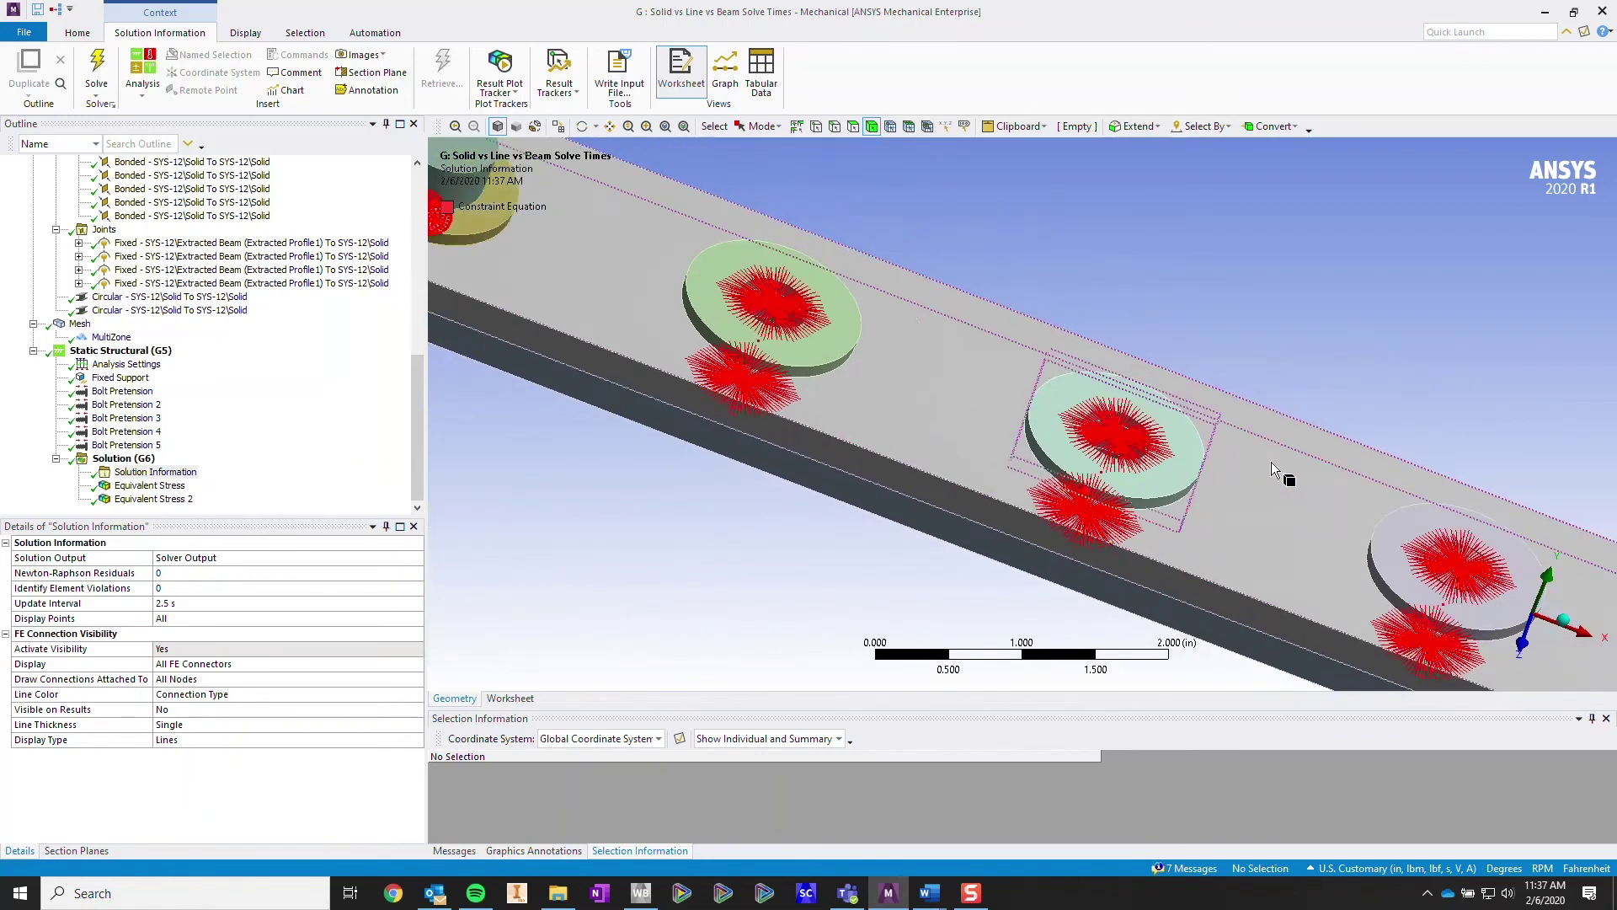
{"action": "middle_click_drag", "start_coordinate": [1273, 472], "coordinate": [938, 316], "text": "ctrl"}
{"action": "middle_click_drag", "start_coordinate": [1093, 398], "coordinate": [990, 343], "text": "ctrl"}
{"action": "middle_click_drag", "start_coordinate": [770, 292], "coordinate": [1079, 478], "text": "ctrl"}
{"action": "scroll", "coordinate": [998, 352], "scroll_direction": "up", "scroll_amount": 2}
{"action": "middle_click_drag", "start_coordinate": [998, 352], "coordinate": [1177, 429], "text": "ctrl"}
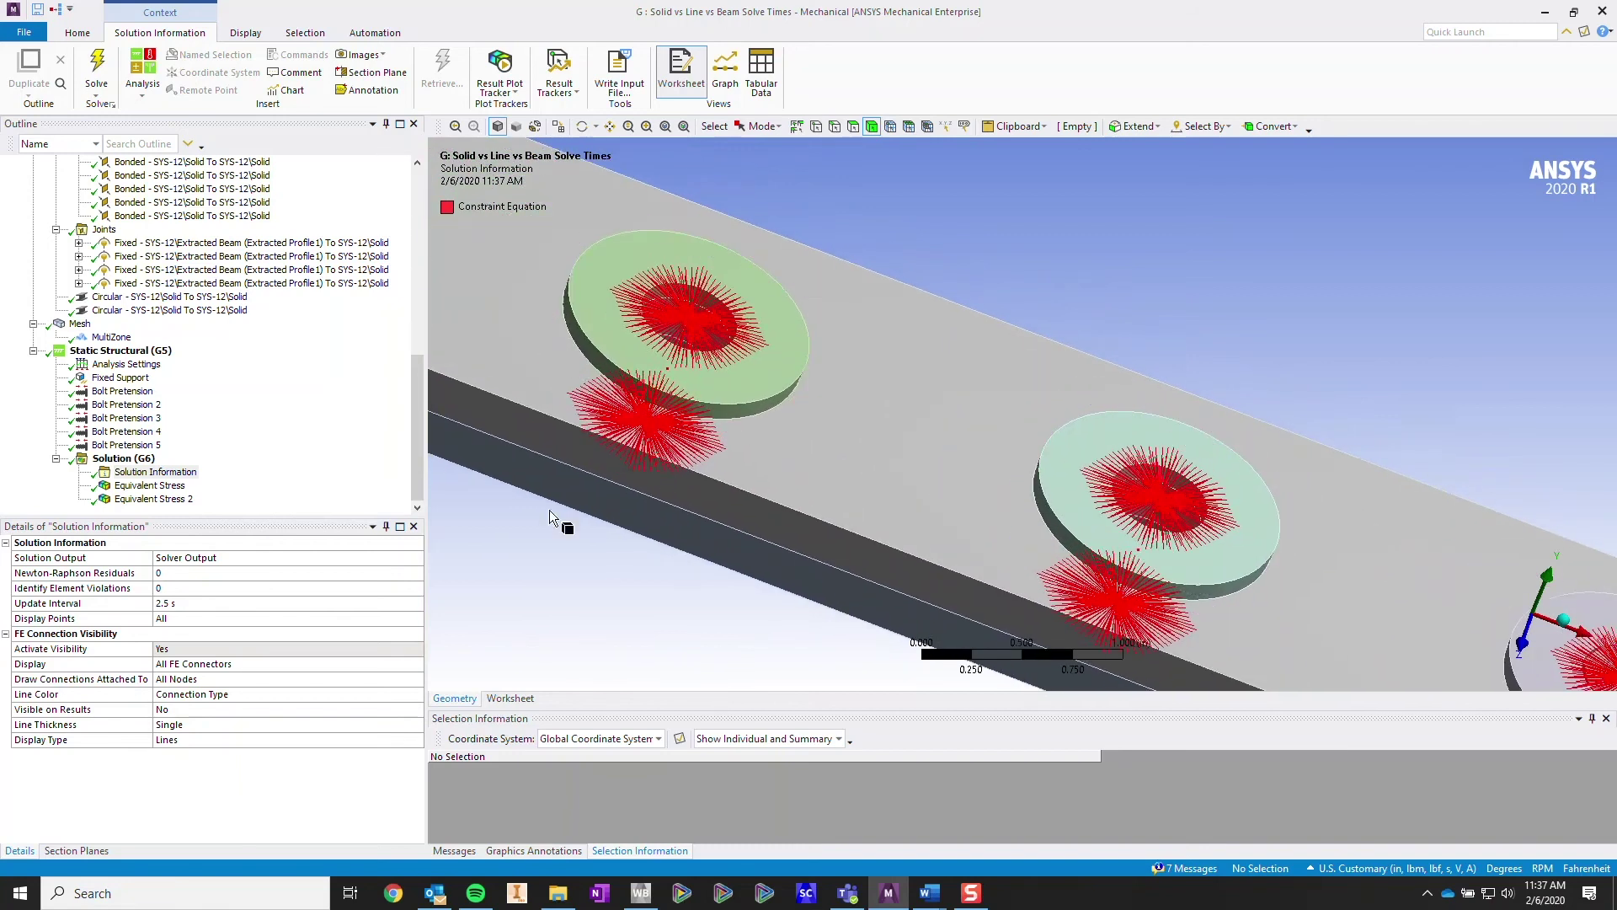
- Compare the mobile behavior settings of the first and third fixed joints and view the third joint's washer face
{"action": "scroll", "coordinate": [289, 374], "scroll_direction": "up", "scroll_amount": 3}
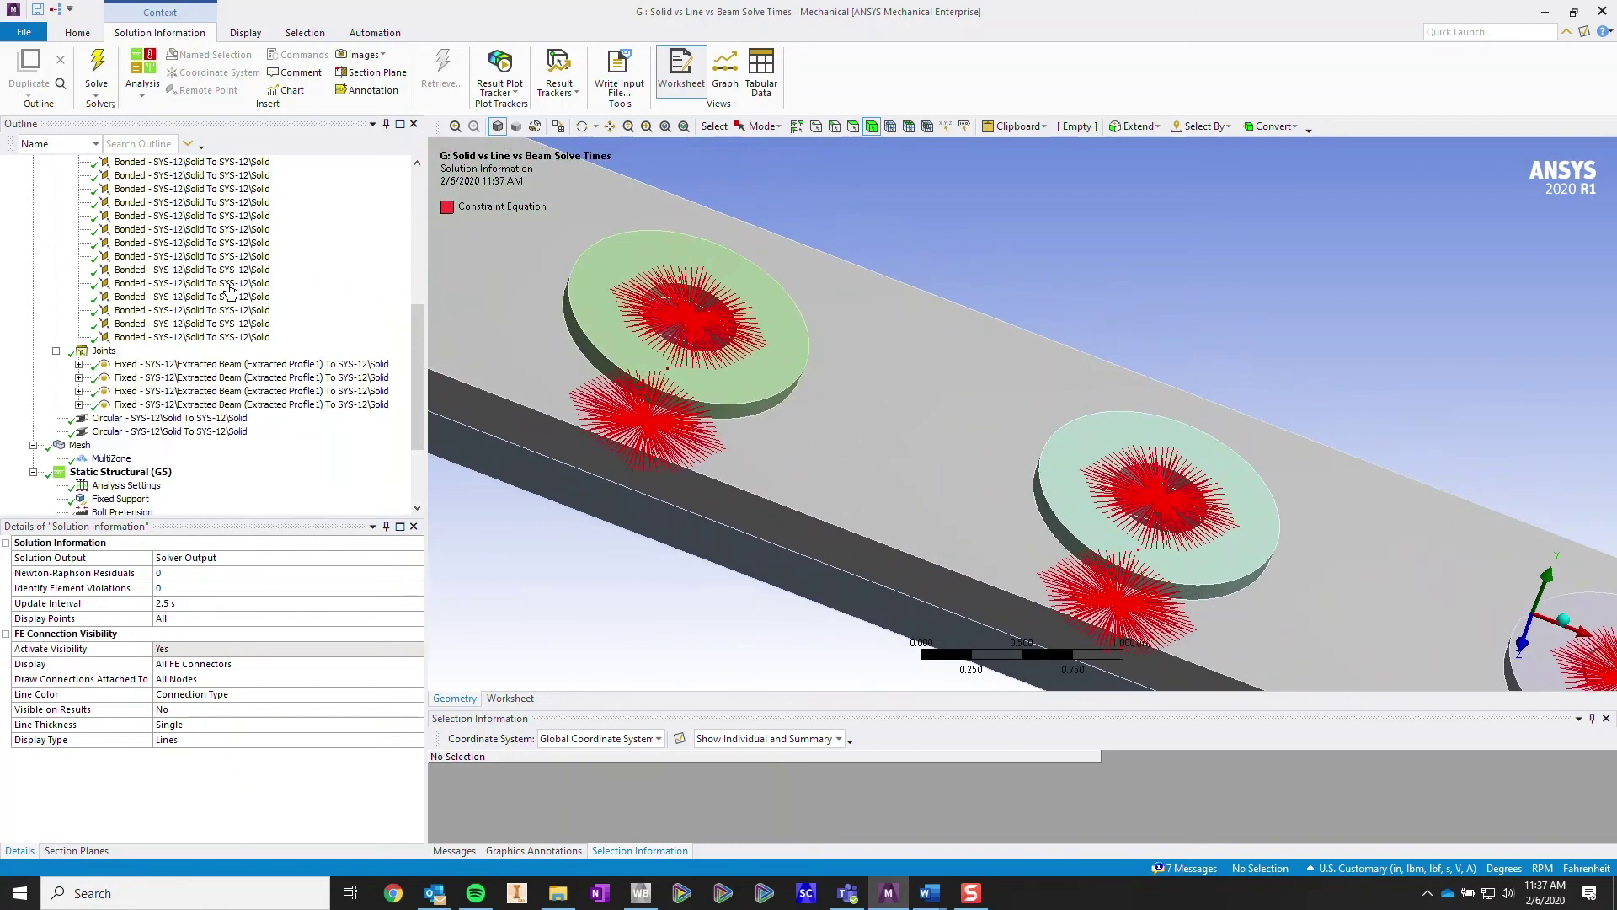
{"action": "left_click", "coordinate": [199, 365]}
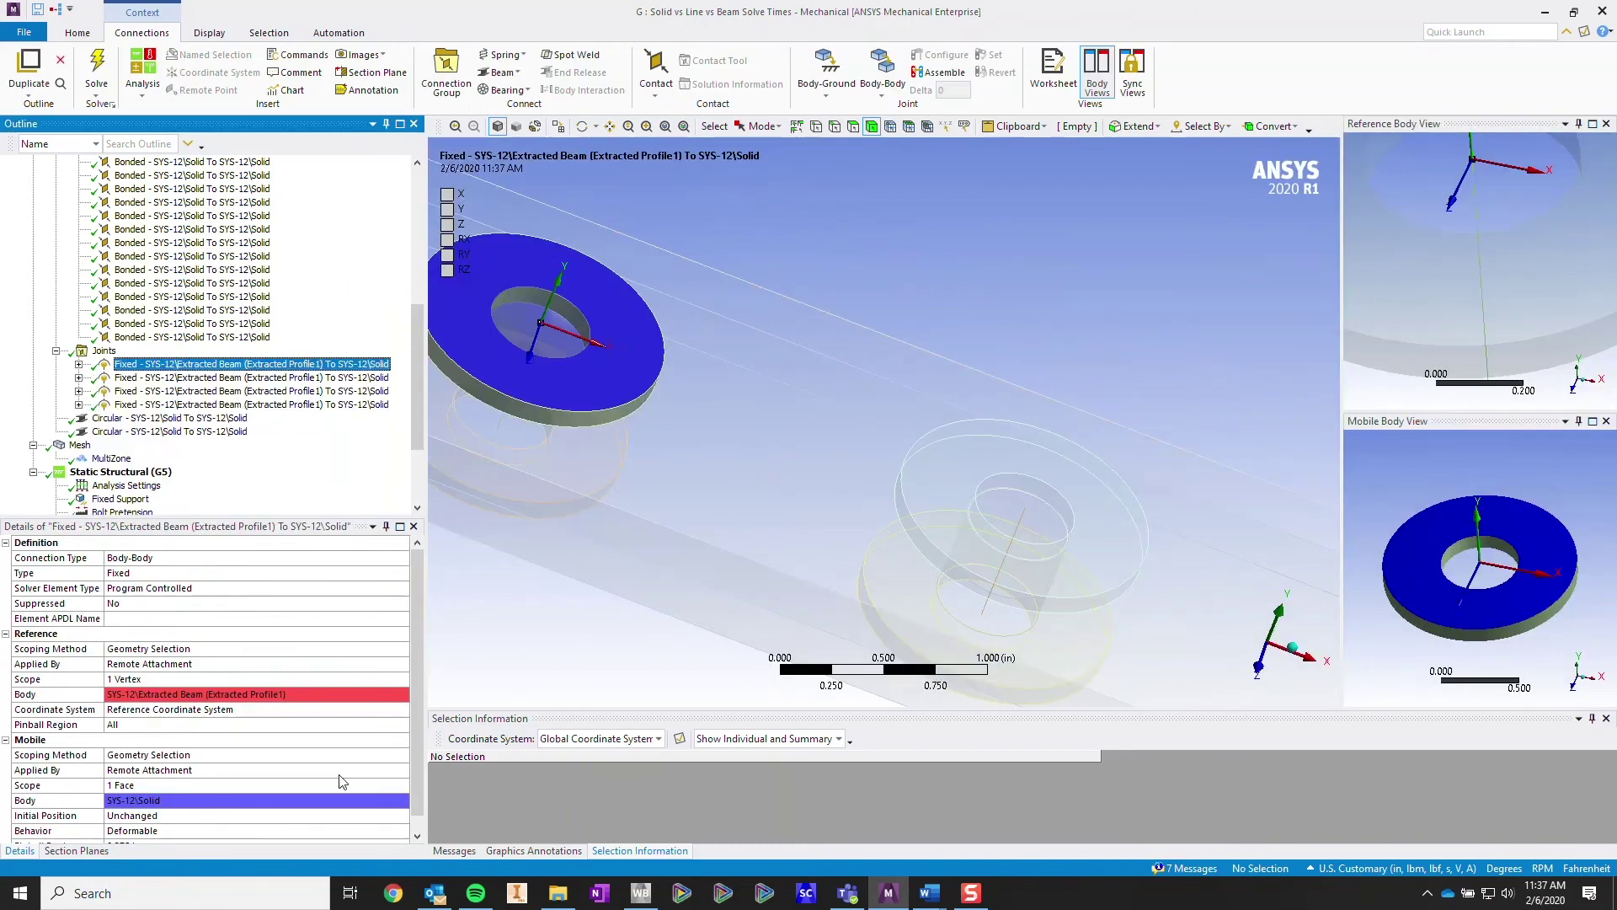
{"action": "left_click", "coordinate": [179, 829]}
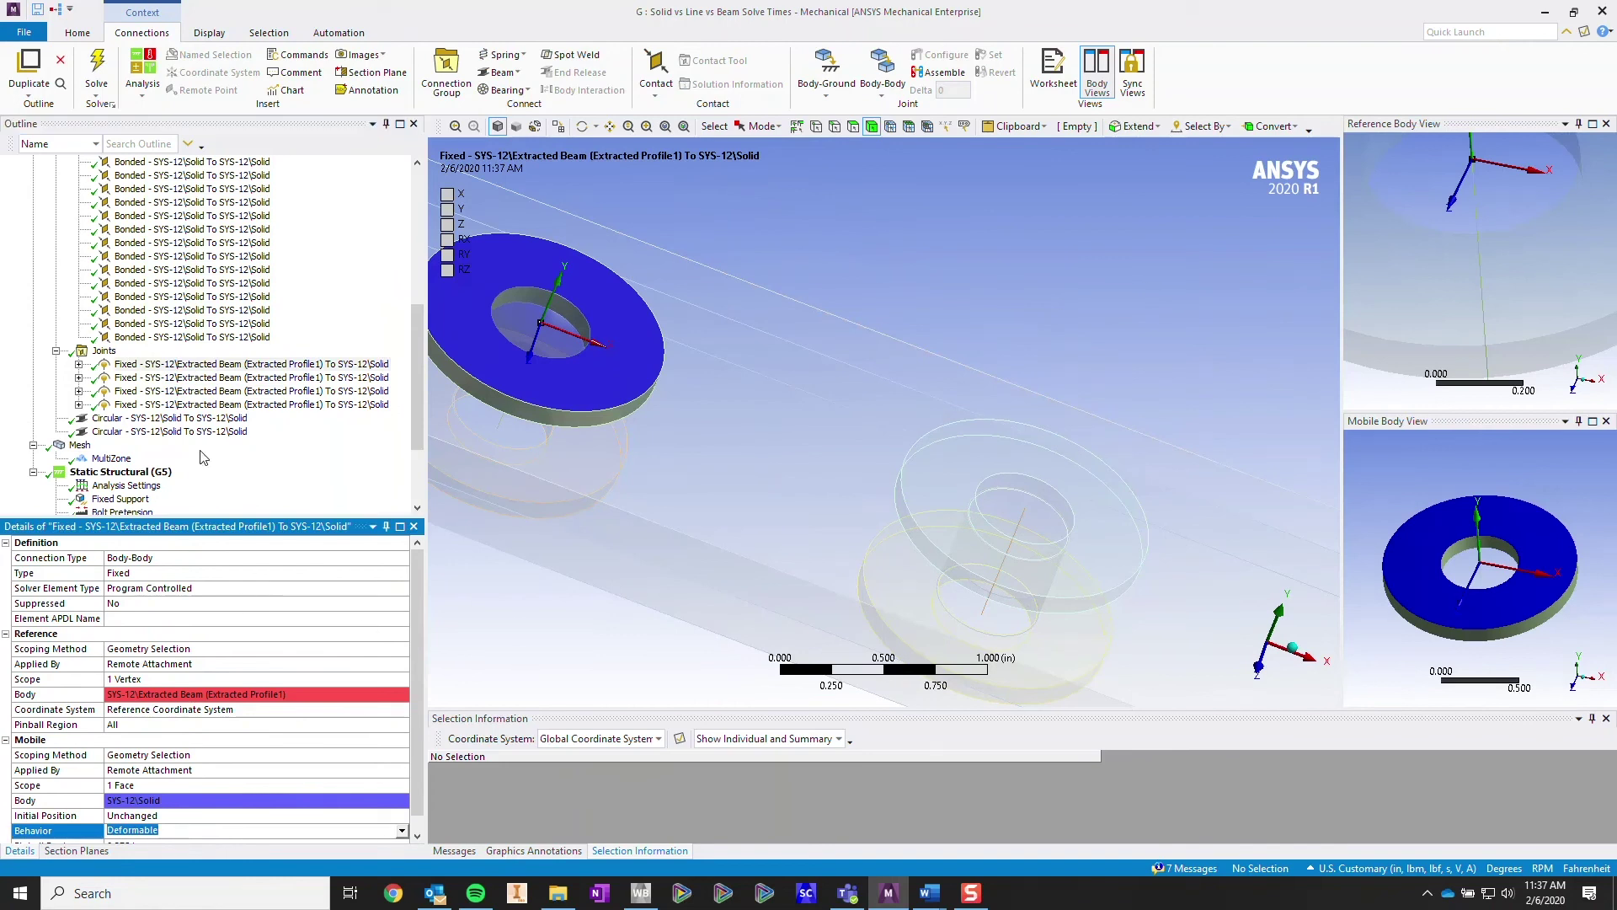
{"action": "left_click", "coordinate": [173, 391]}
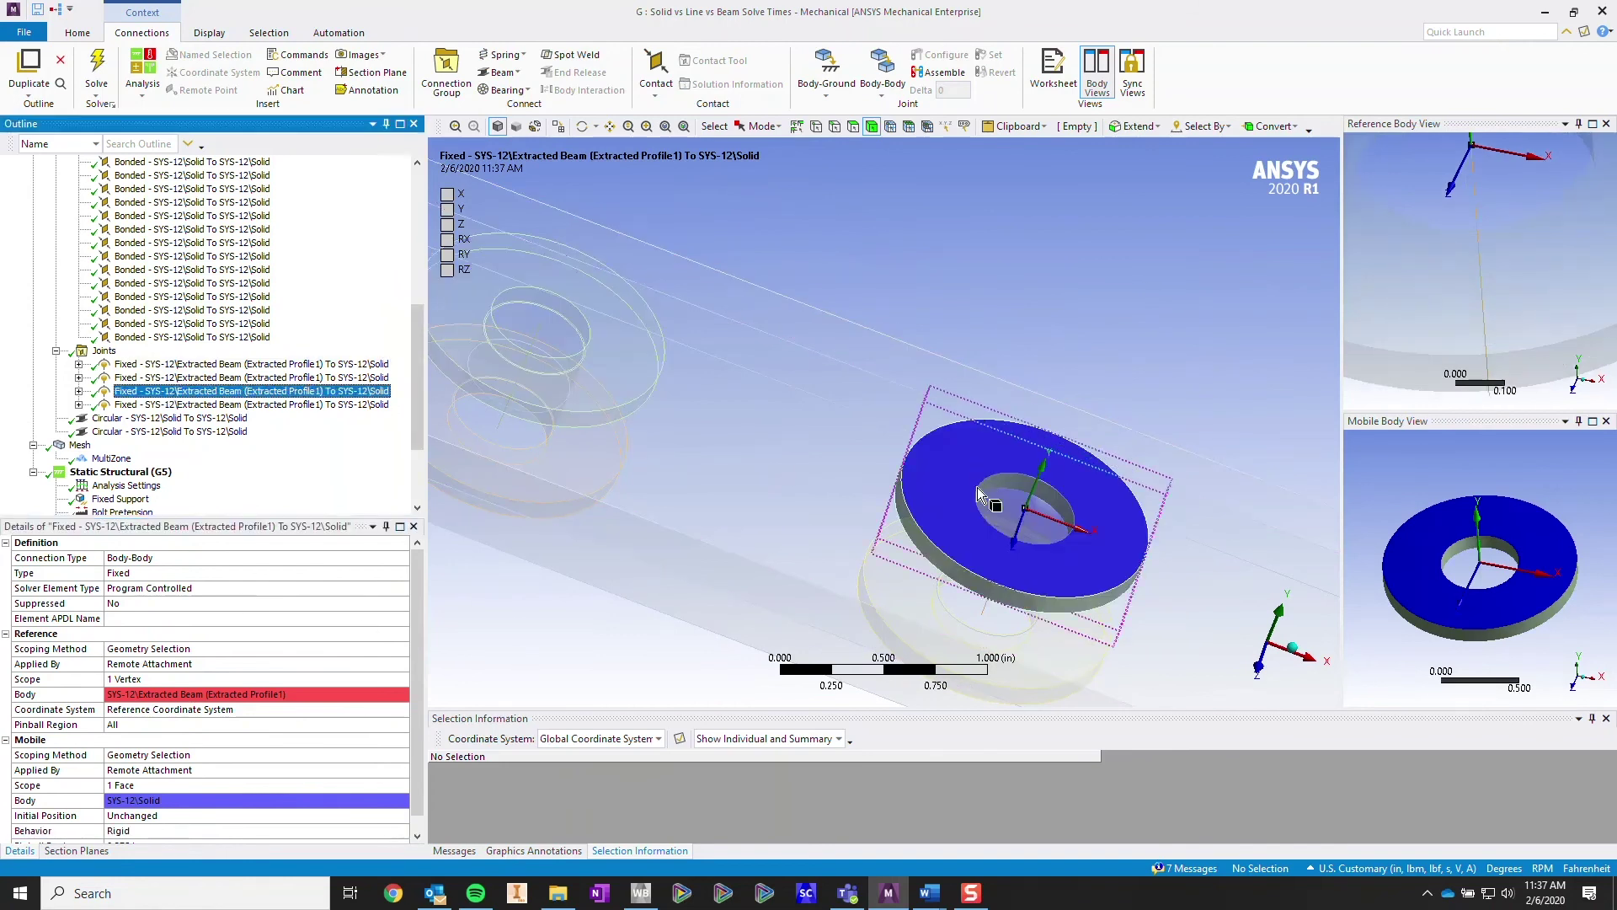
{"action": "middle_click_drag", "start_coordinate": [979, 494], "coordinate": [1053, 478]}
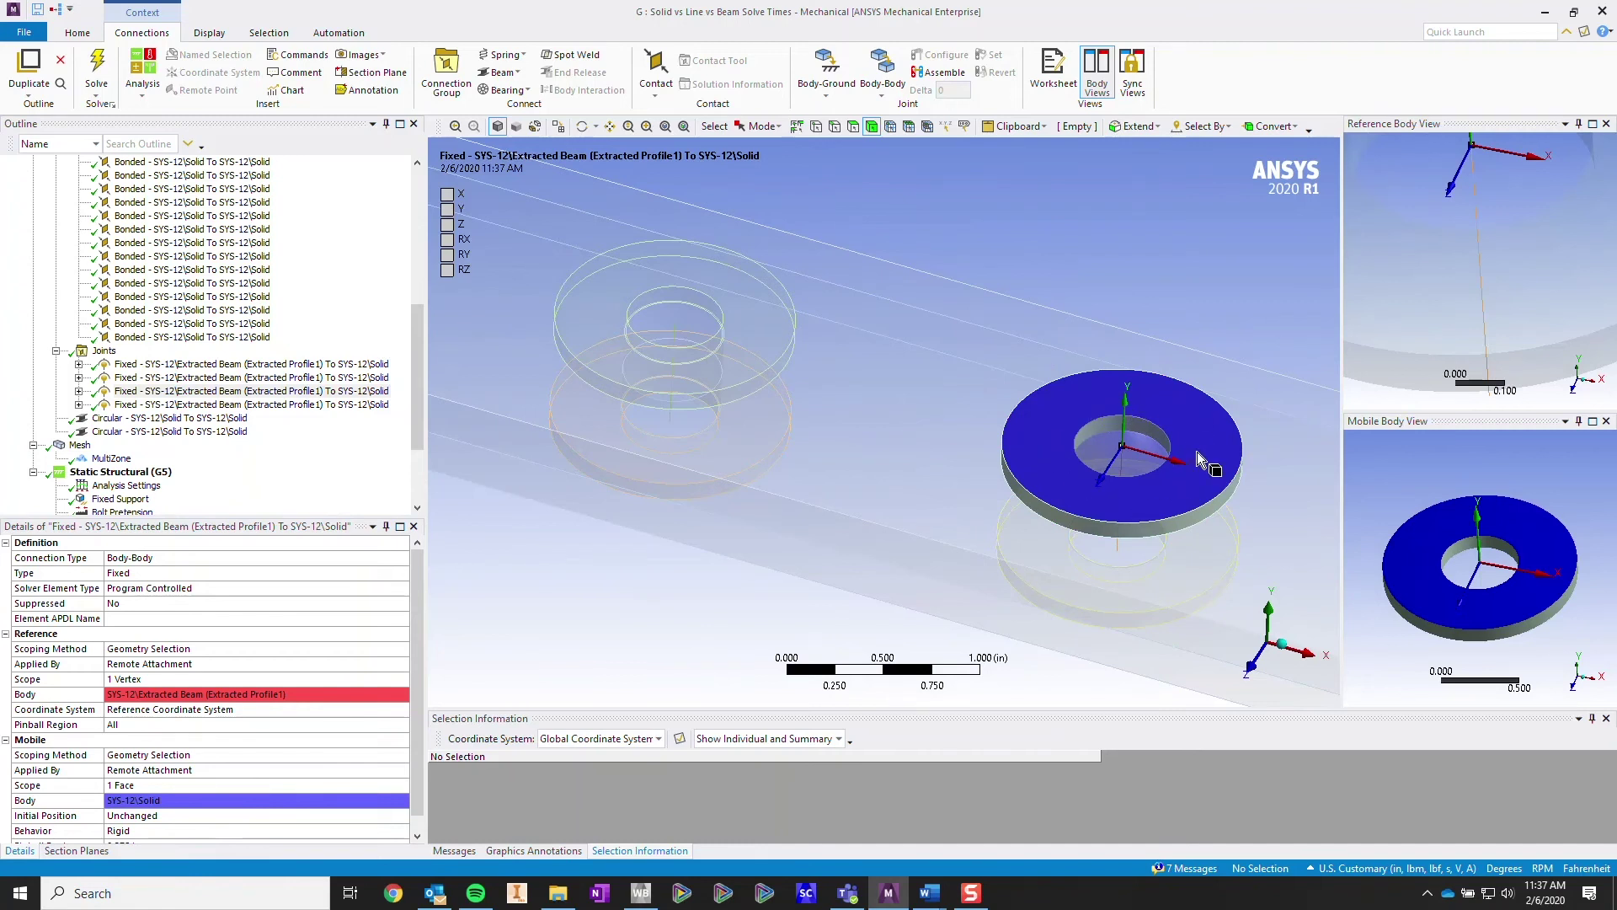
- Display the Equivalent Stress result and compare the stress contours around the two line-body bolt washers
{"action": "scroll", "coordinate": [236, 461], "scroll_direction": "down", "scroll_amount": 3}
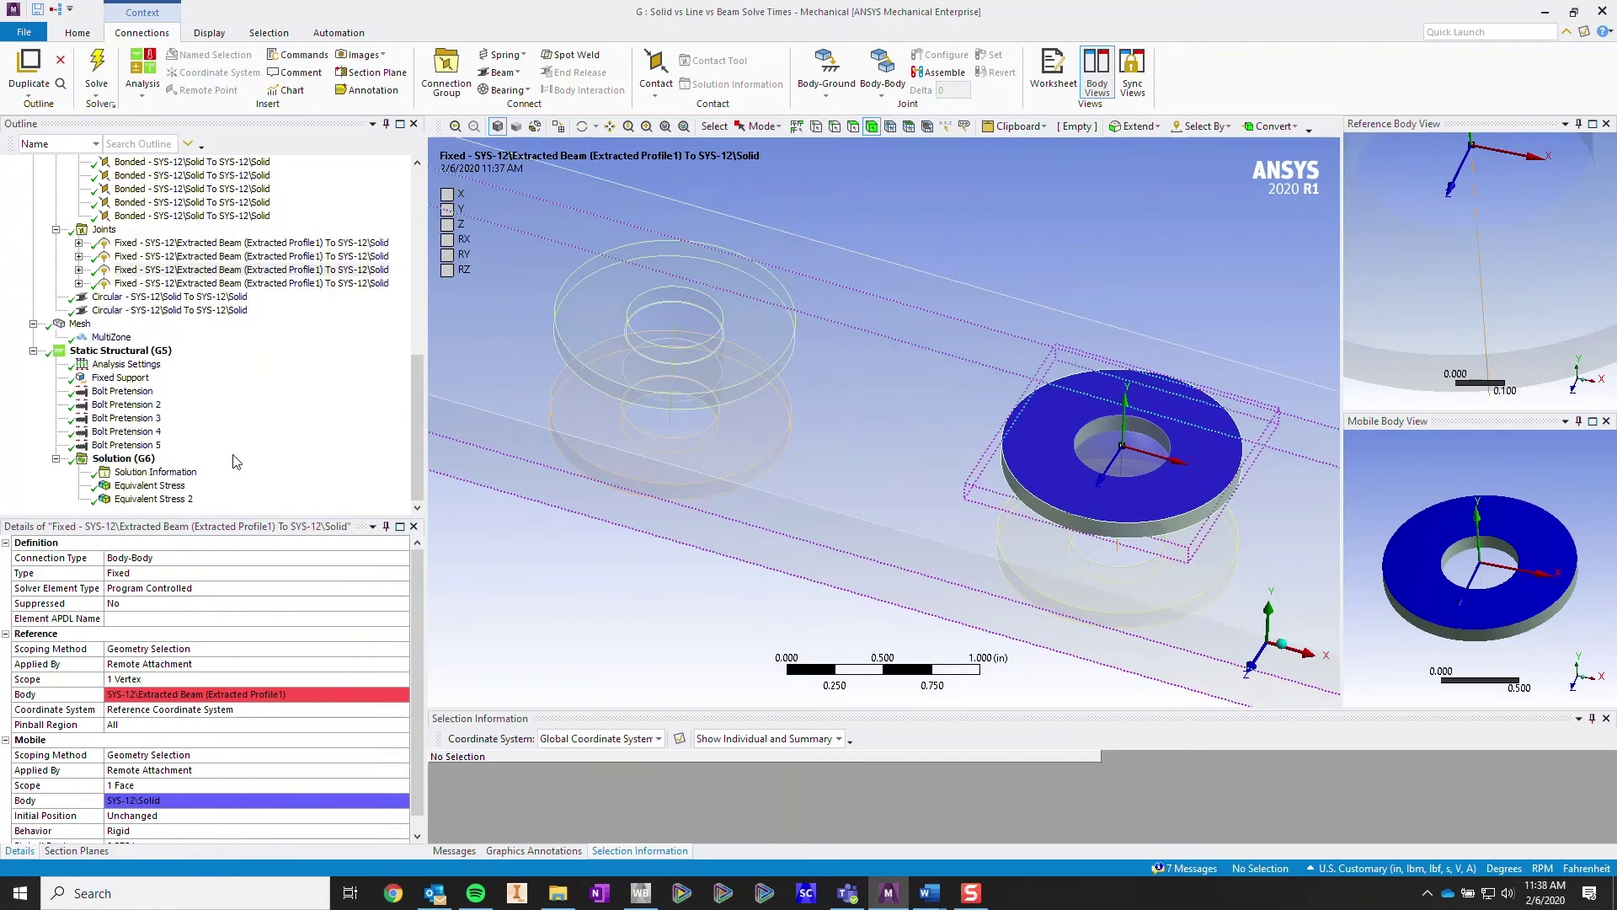
{"action": "left_click", "coordinate": [156, 487]}
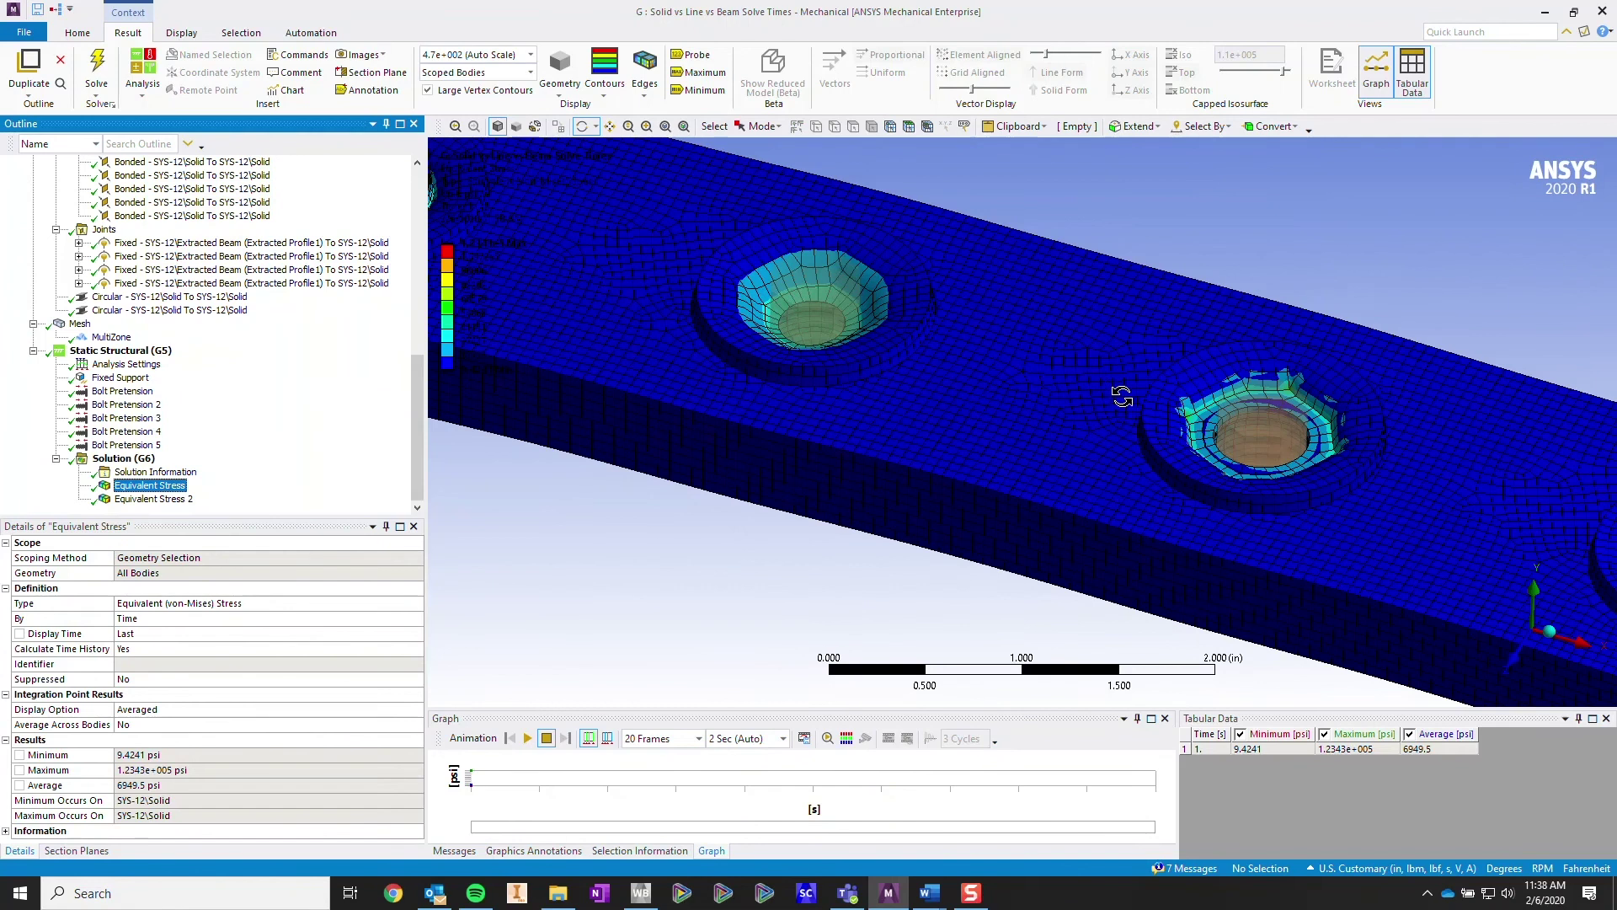
{"action": "middle_click_drag", "start_coordinate": [1233, 394], "coordinate": [1080, 332], "text": "ctrl"}
{"action": "scroll", "coordinate": [1188, 369], "scroll_direction": "up", "scroll_amount": 3}
{"action": "middle_click_drag", "start_coordinate": [1191, 371], "coordinate": [977, 346], "text": "ctrl"}
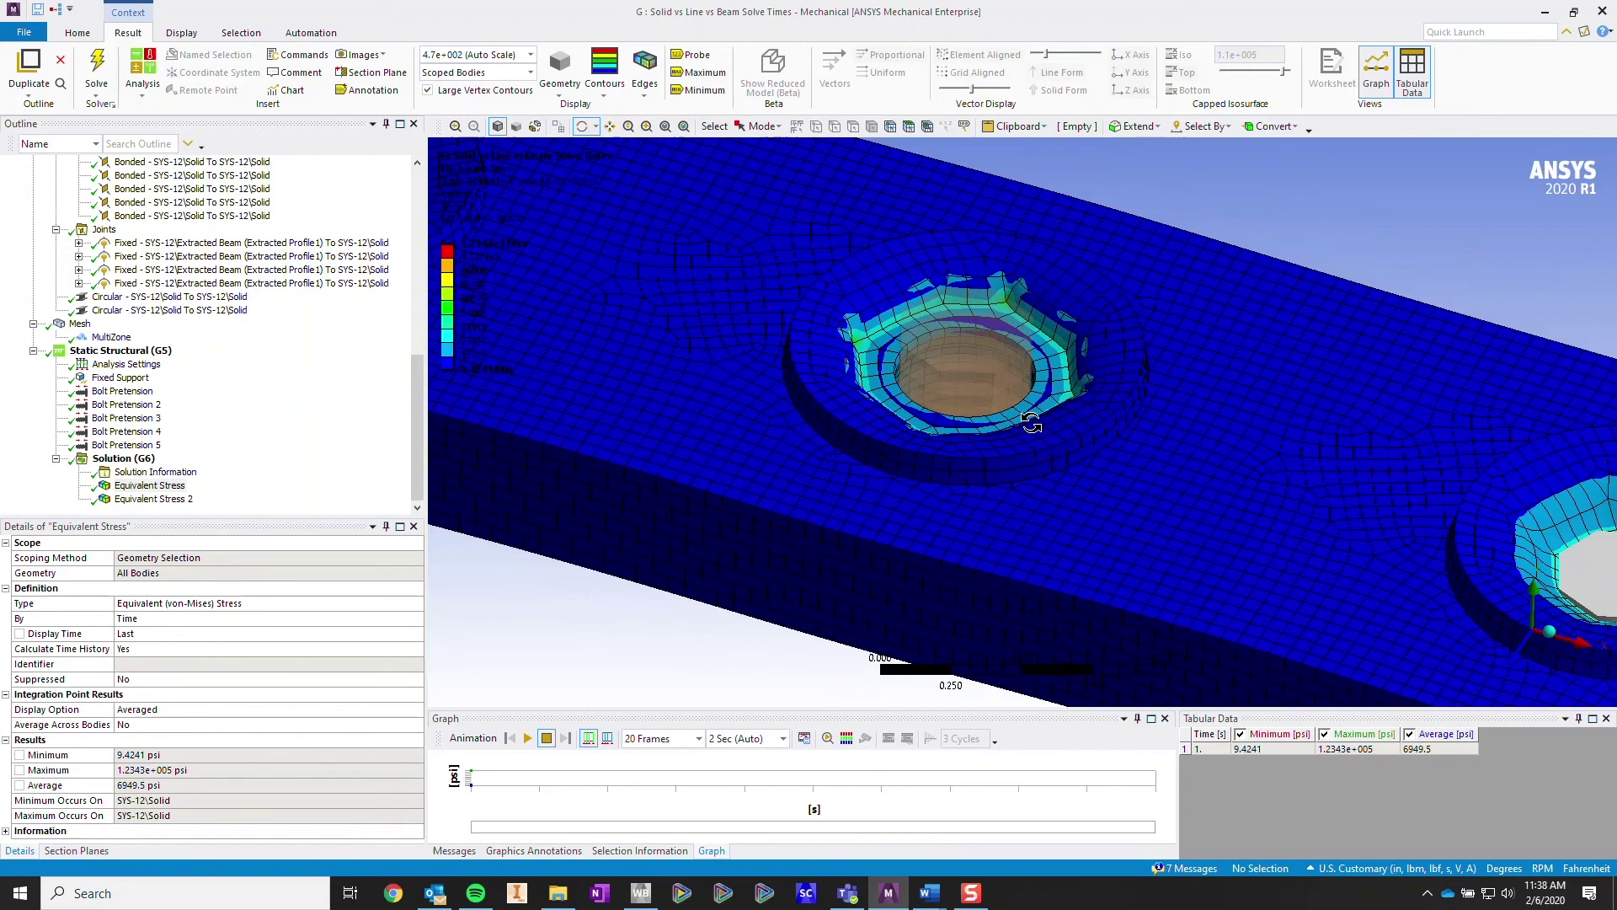
{"action": "scroll", "coordinate": [1045, 366], "scroll_direction": "down", "scroll_amount": 3}
{"action": "left_click_drag", "start_coordinate": [1045, 366], "coordinate": [1112, 413]}
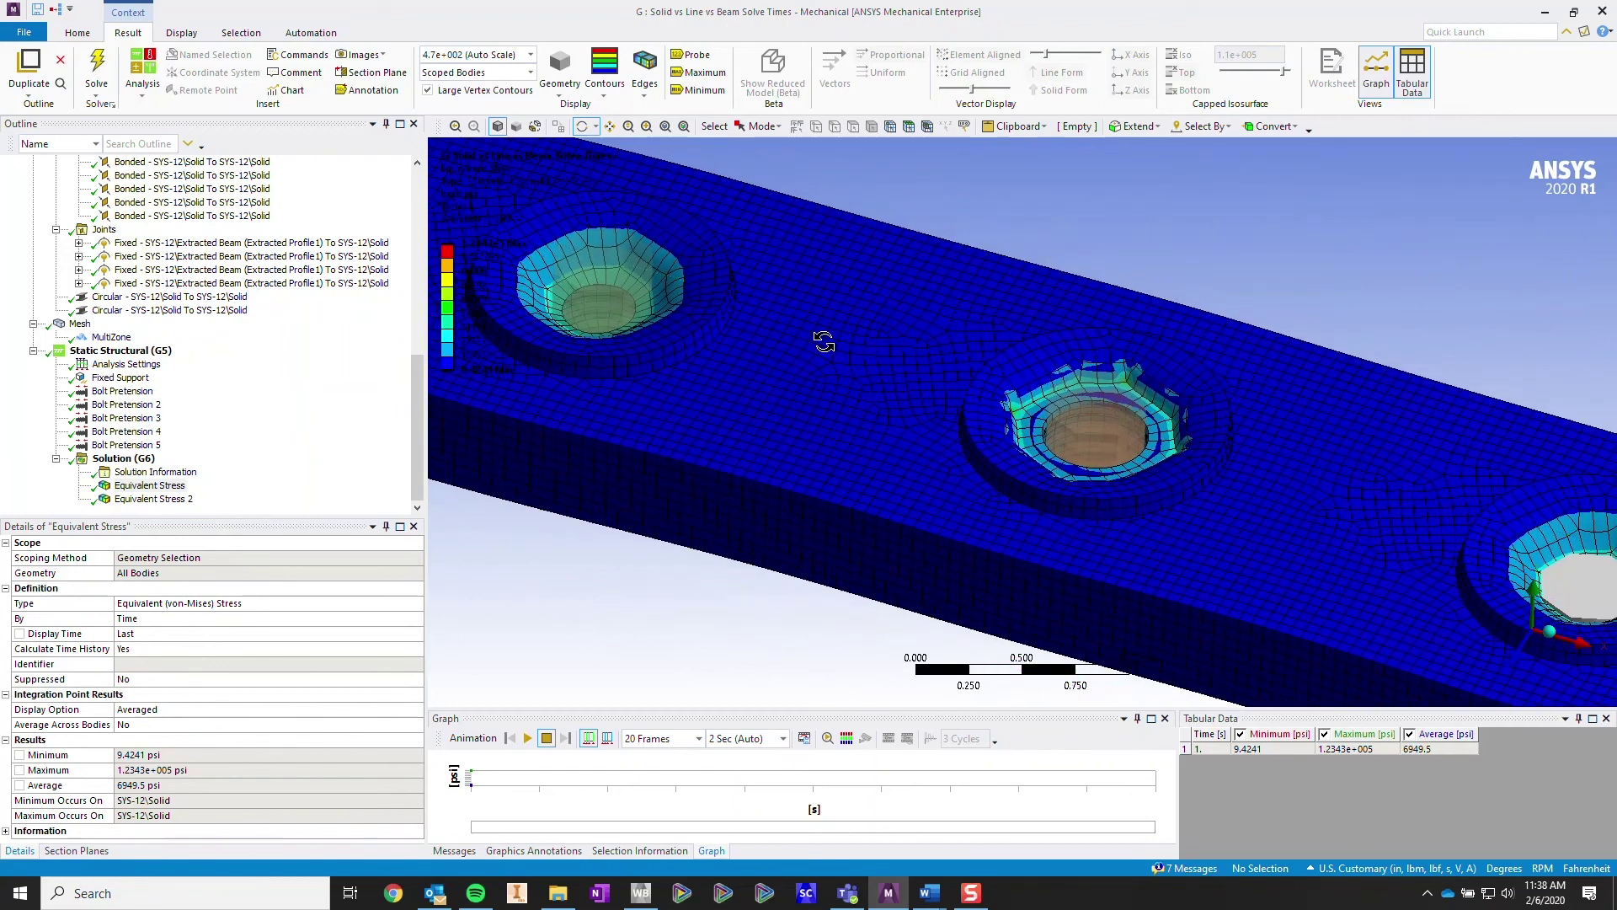
{"action": "left_click_drag", "start_coordinate": [823, 343], "coordinate": [444, 396]}
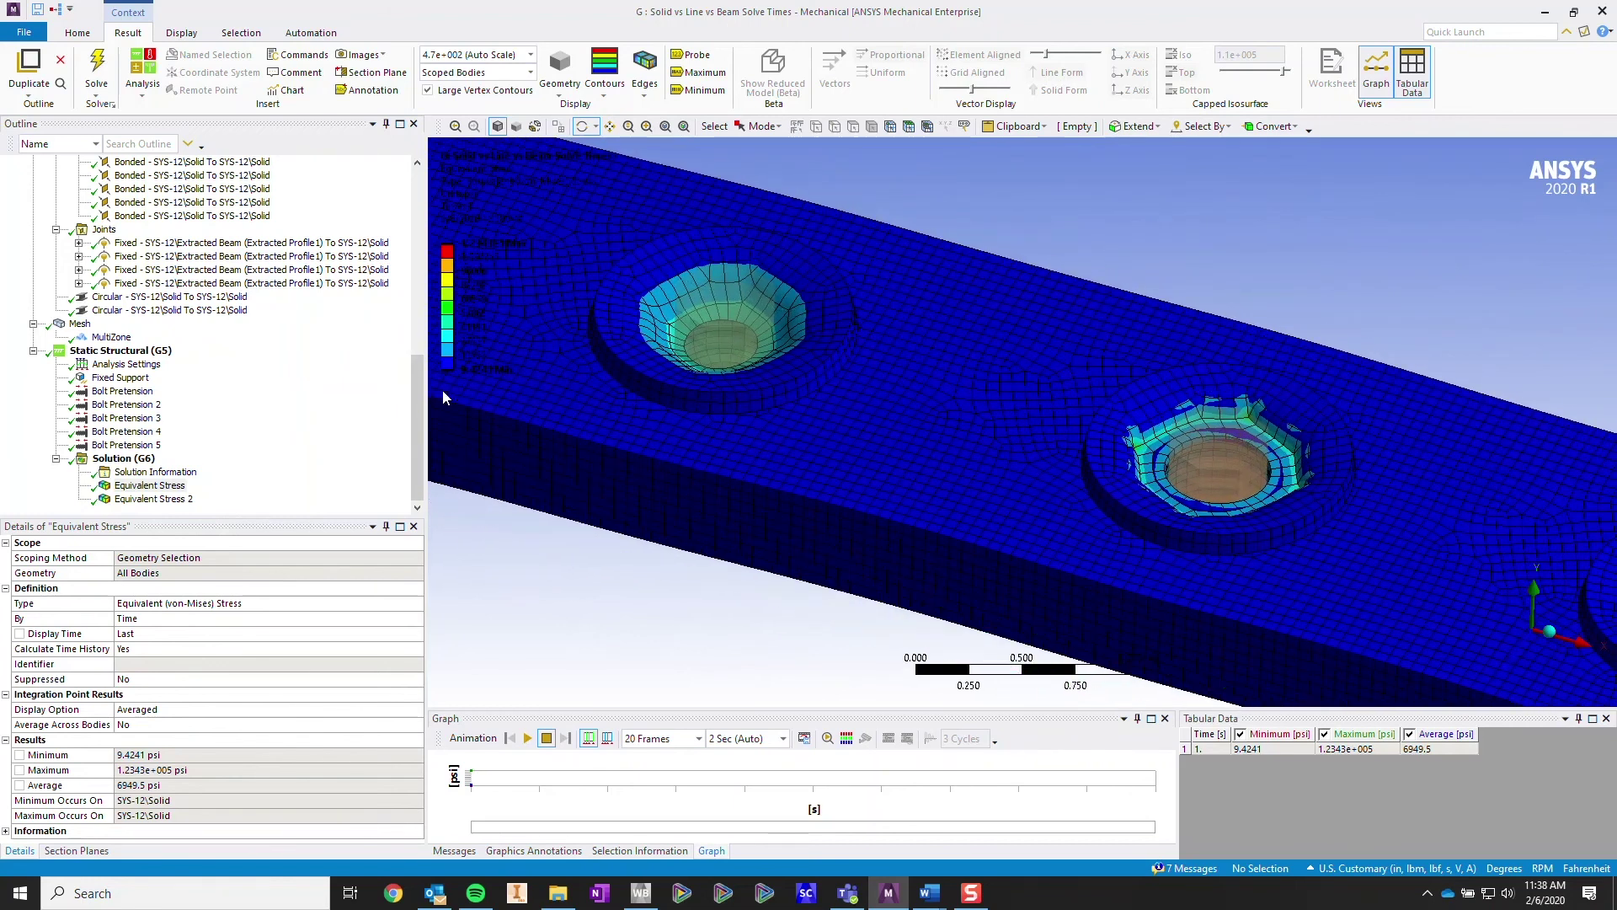
- Show the first and second fixed joints together and compare their washers with the adjacent solid bolt and the beam-connection bolts
{"action": "left_click", "coordinate": [177, 243]}
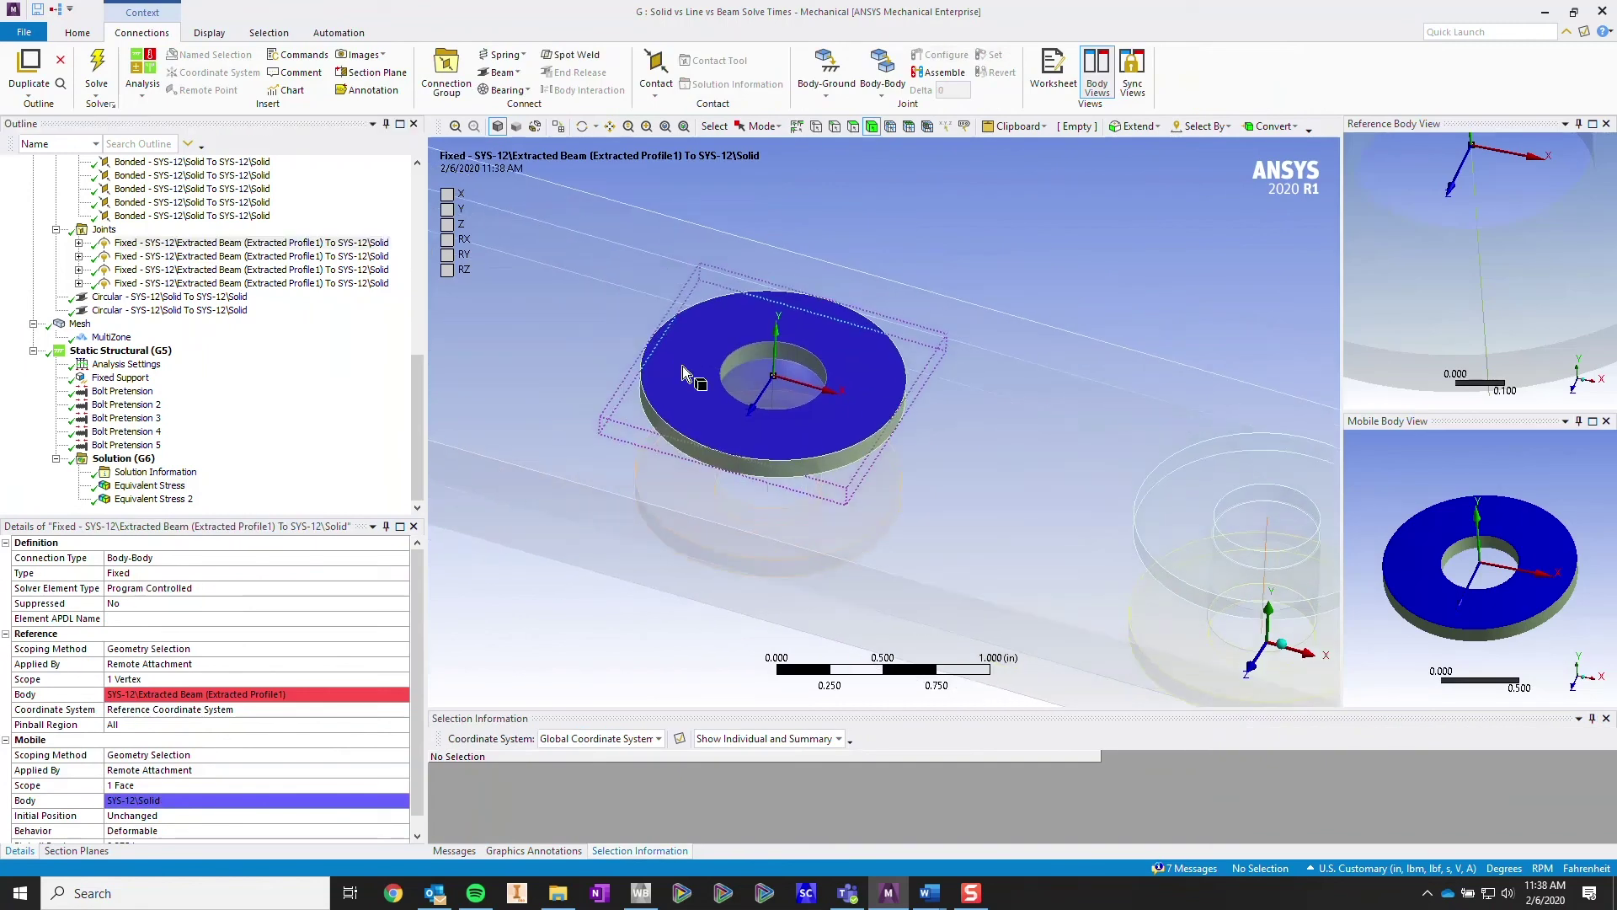
{"action": "left_click", "coordinate": [380, 257], "text": "ctrl"}
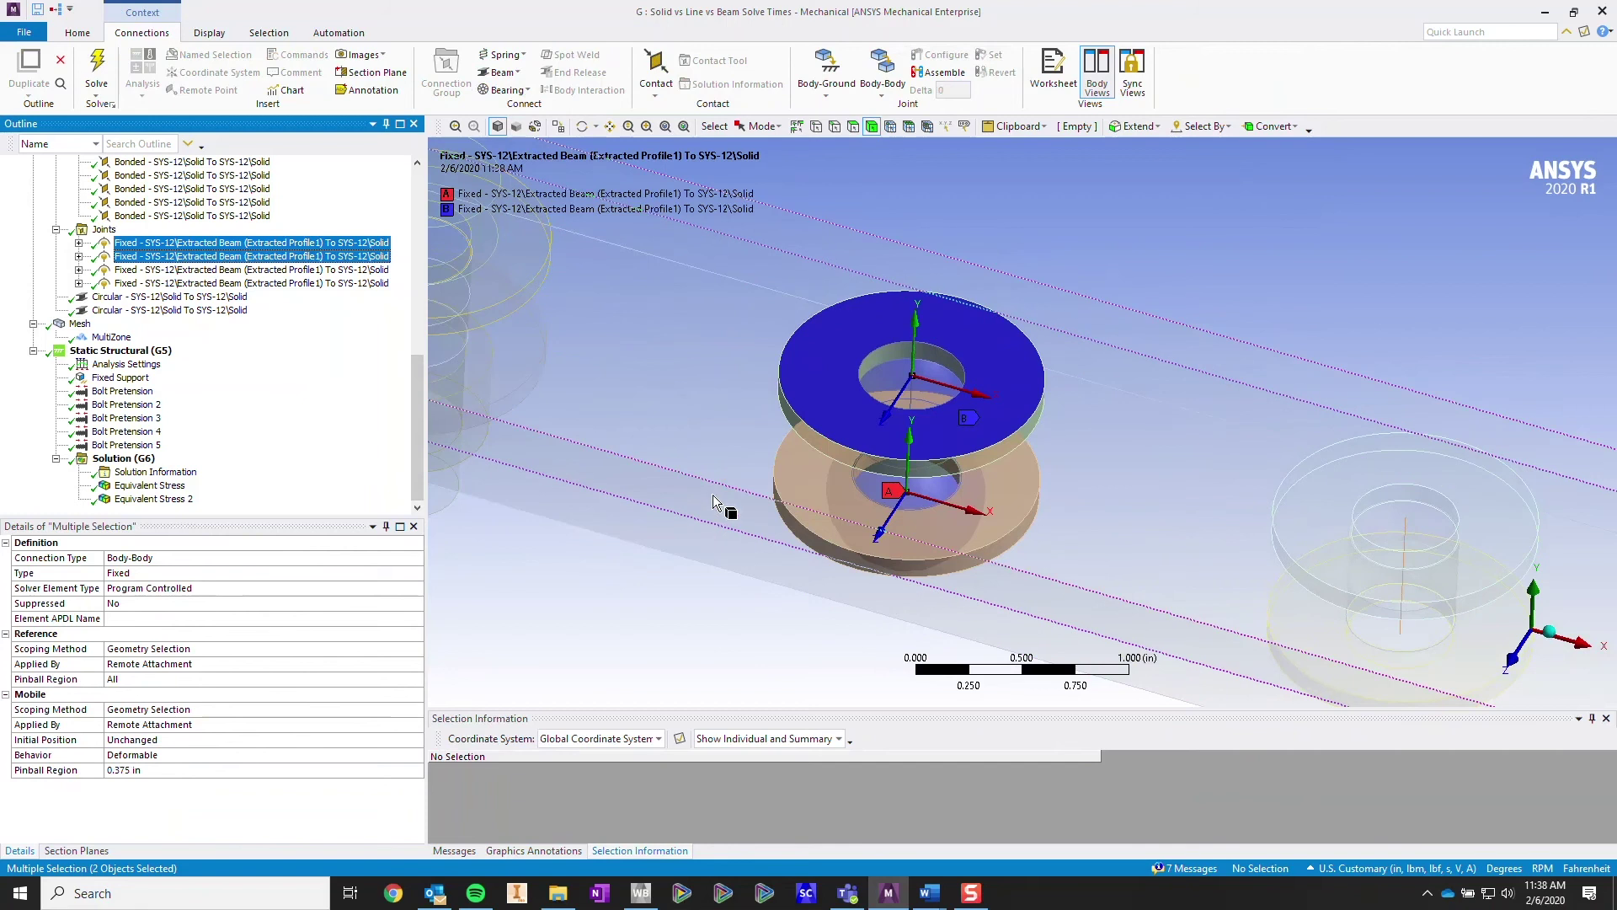
{"action": "middle_click_drag", "start_coordinate": [757, 455], "coordinate": [1051, 538], "text": "ctrl"}
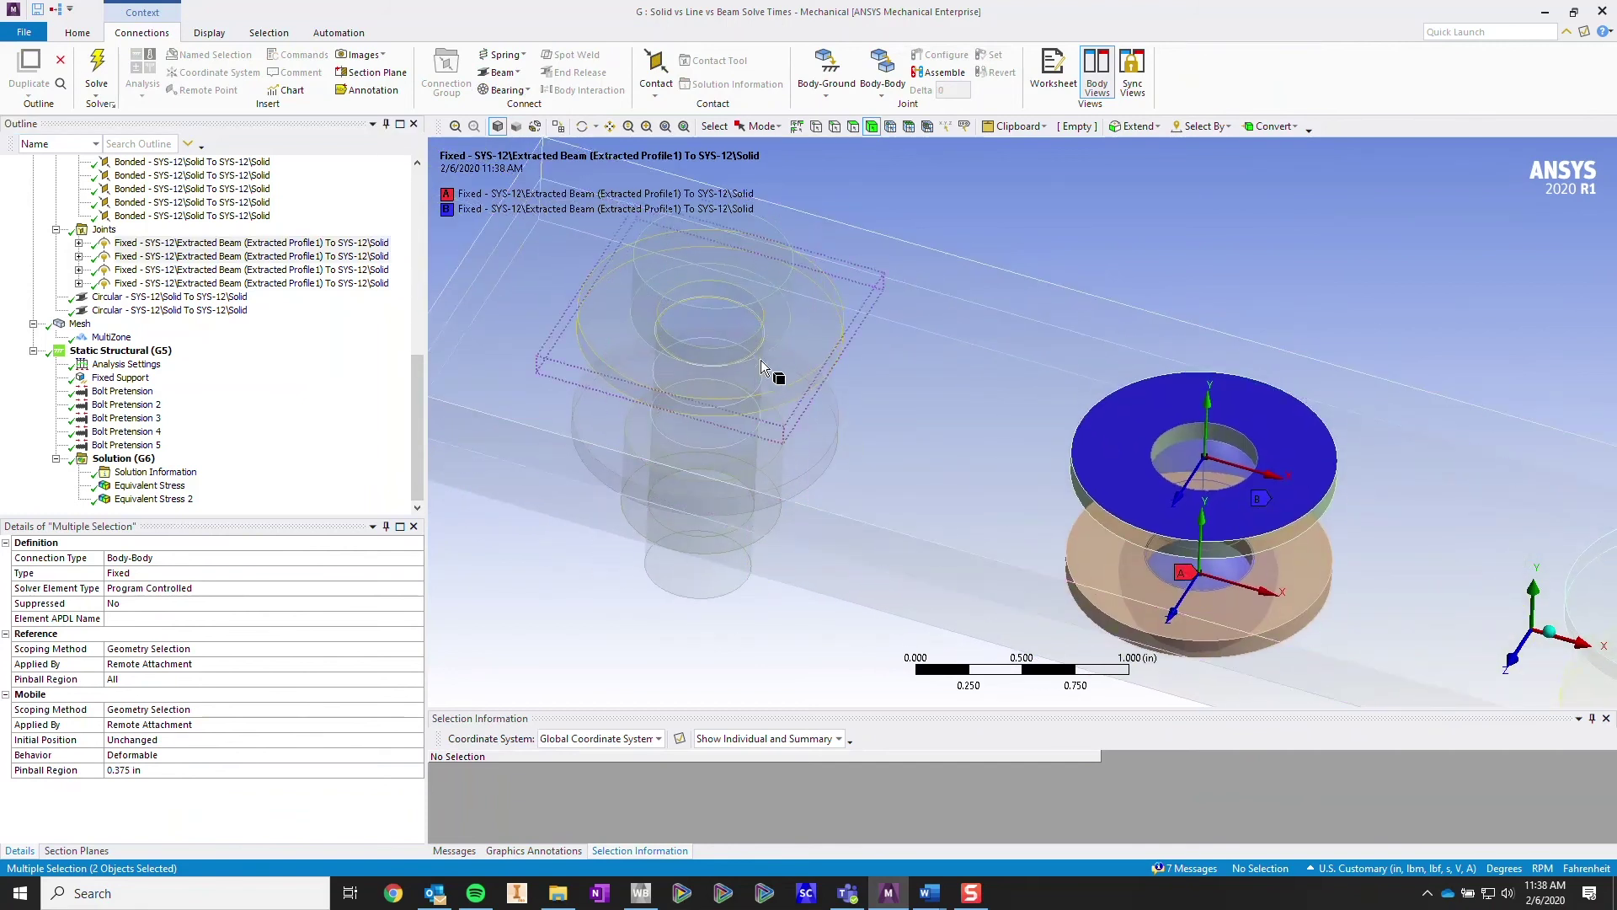
{"action": "middle_click_drag", "start_coordinate": [1224, 477], "coordinate": [959, 377], "text": "ctrl"}
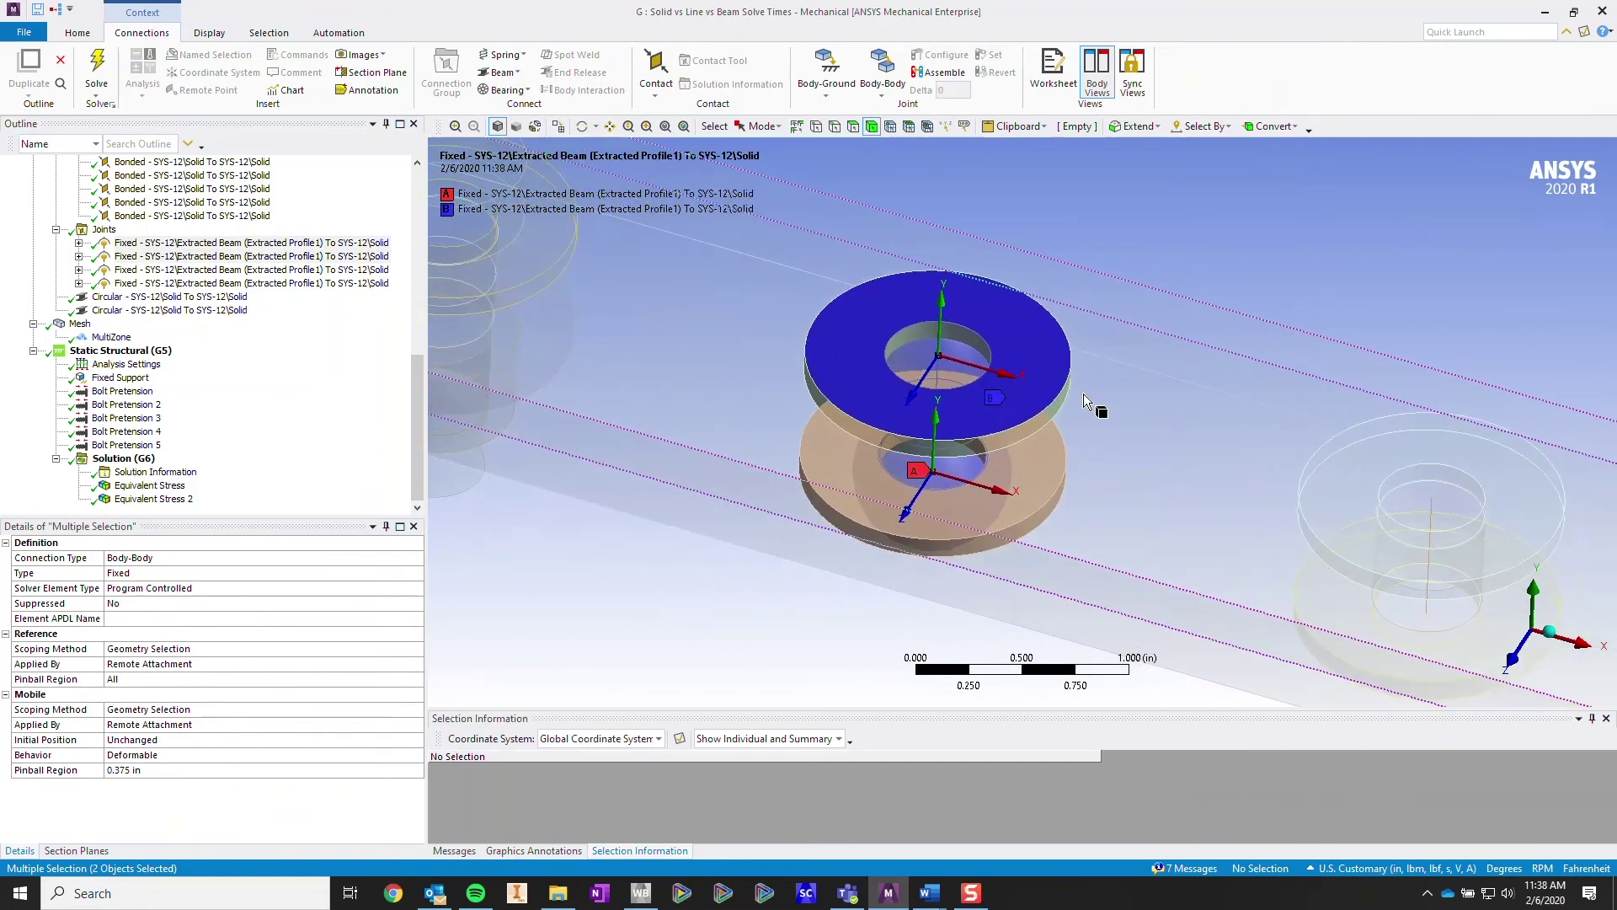
{"action": "scroll", "coordinate": [1166, 435], "scroll_direction": "down", "scroll_amount": 2}
{"action": "middle_click_drag", "start_coordinate": [1173, 443], "coordinate": [838, 354], "text": "ctrl"}
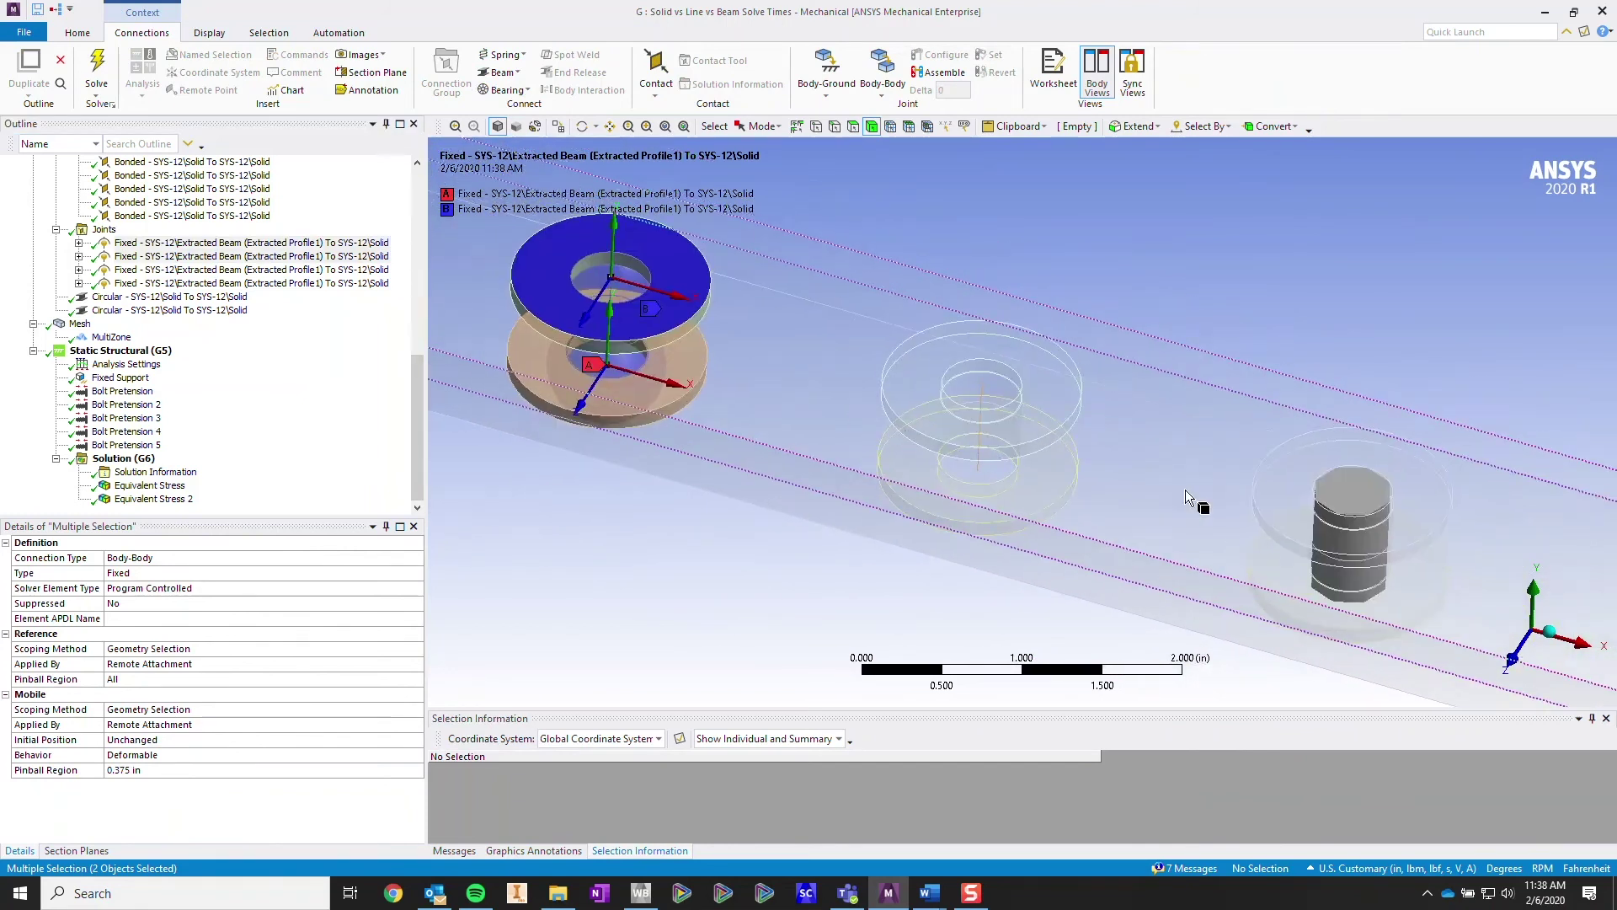
{"action": "middle_click_drag", "start_coordinate": [1185, 488], "coordinate": [844, 432], "text": "ctrl"}
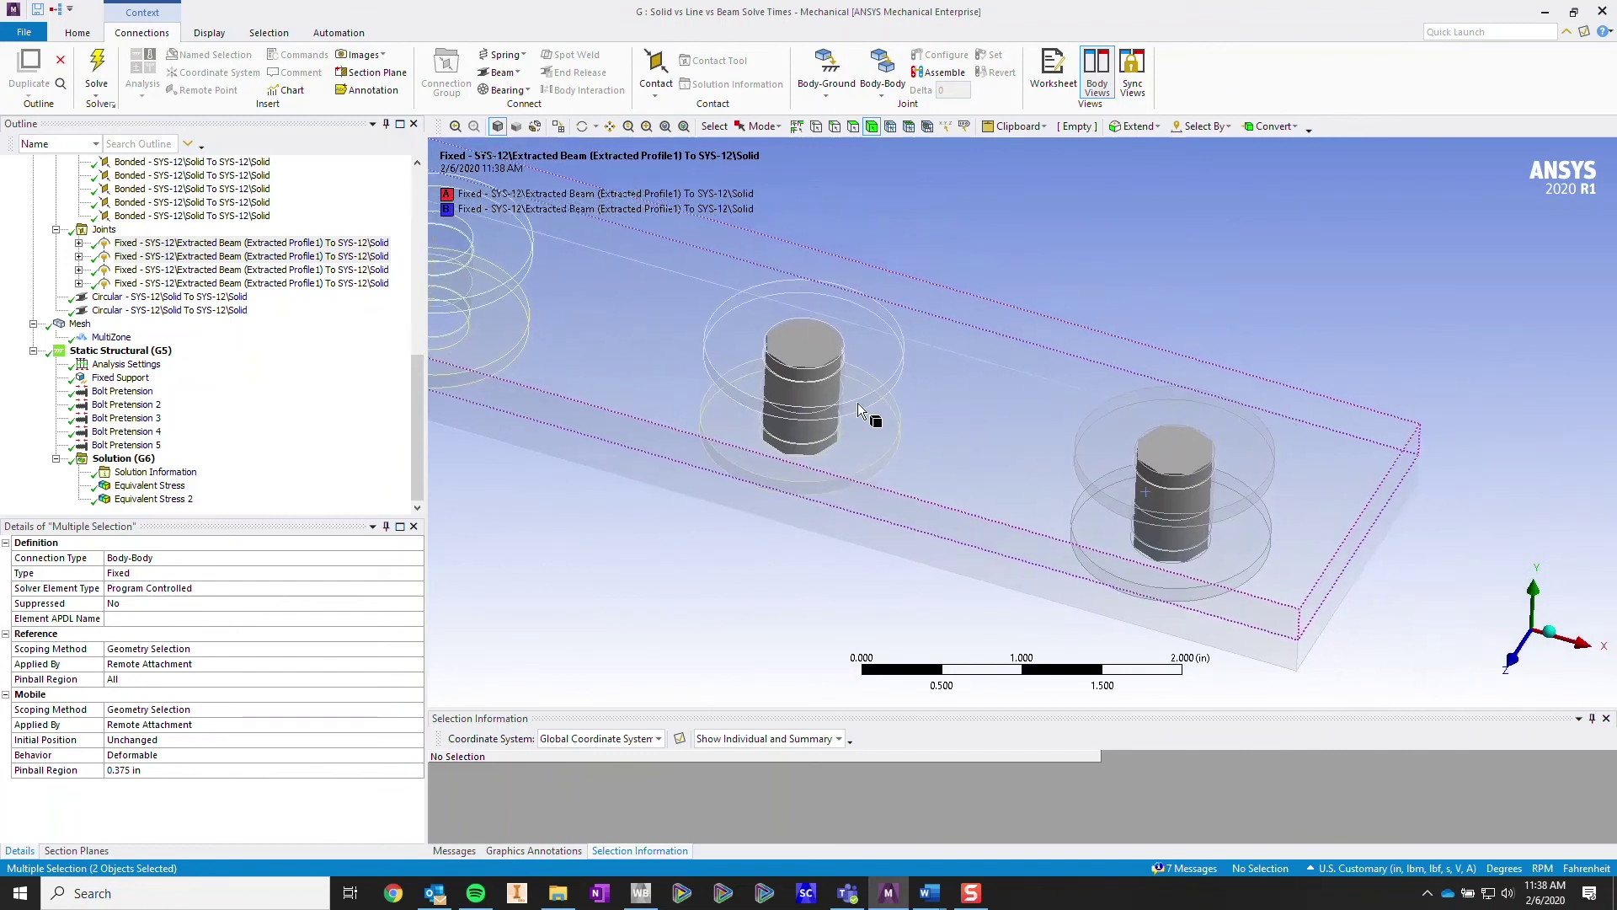
- Review the first circular beam connection's reference and mobile details, and display its pinball regions in a front view
{"action": "left_click", "coordinate": [225, 299]}
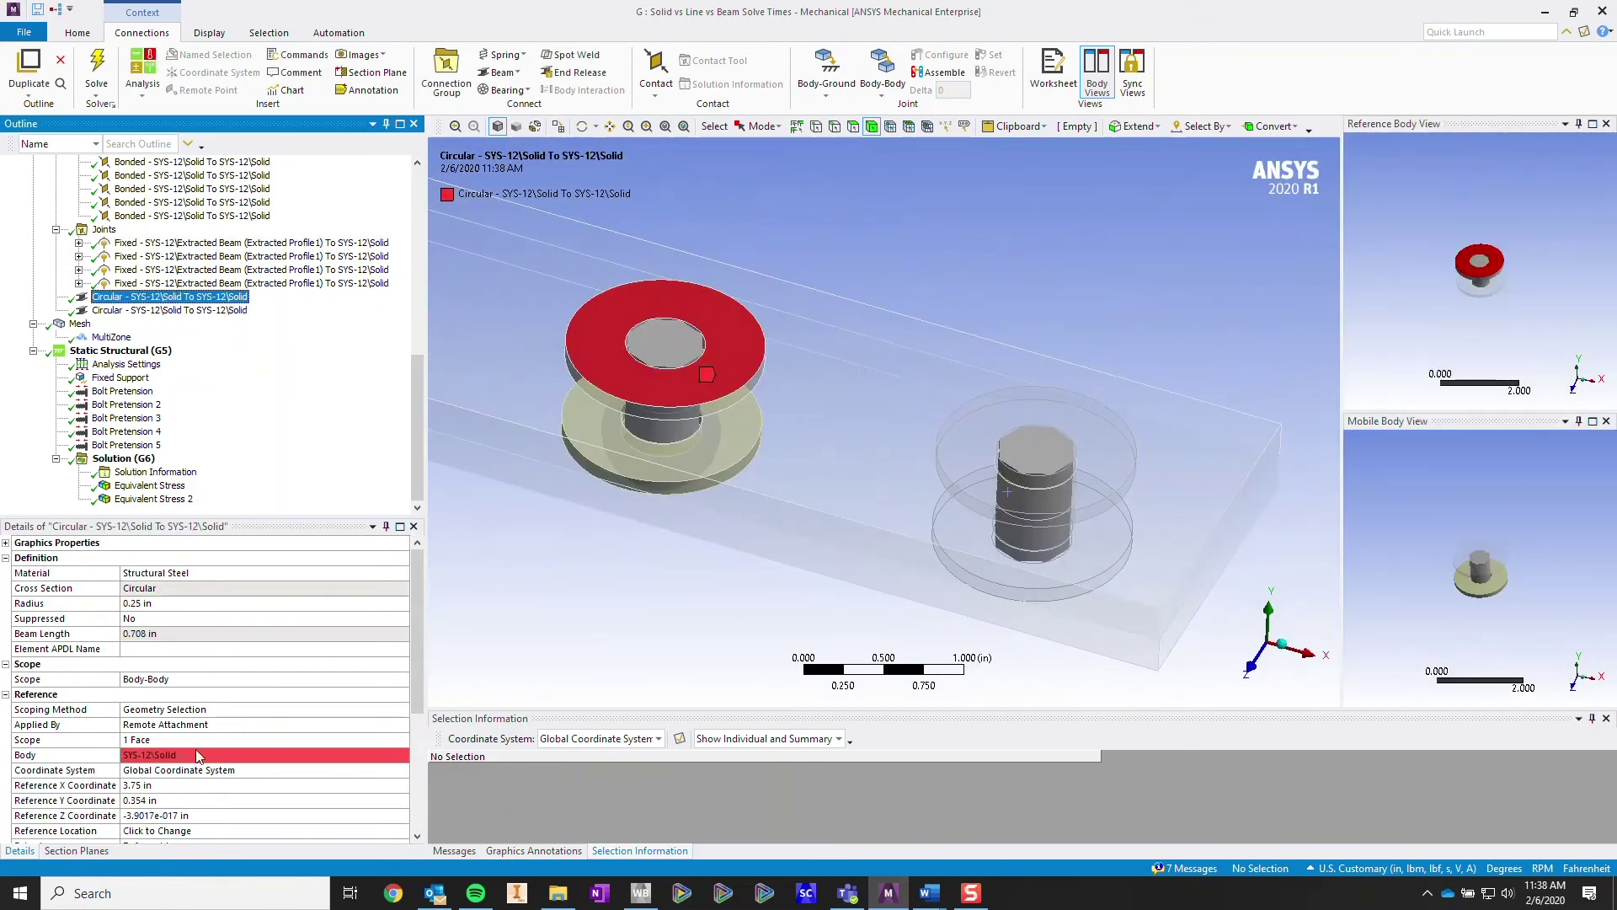
{"action": "left_click_drag", "start_coordinate": [419, 642], "coordinate": [451, 782]}
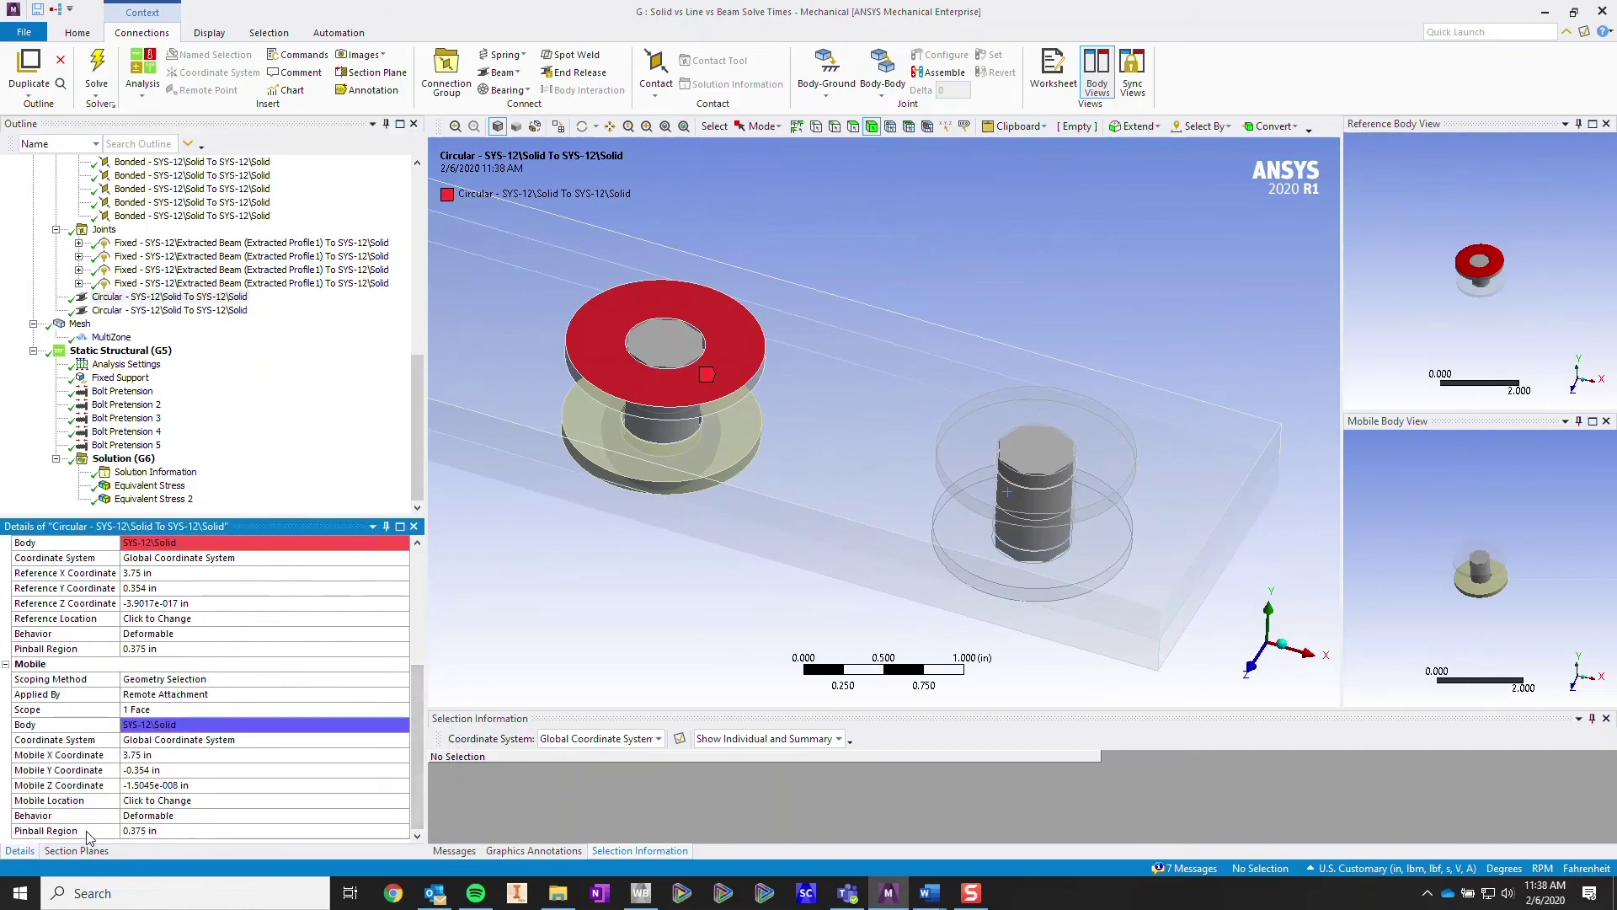
{"action": "left_click", "coordinate": [166, 831]}
{"action": "middle_click_drag", "start_coordinate": [723, 368], "coordinate": [901, 432], "text": "ctrl"}
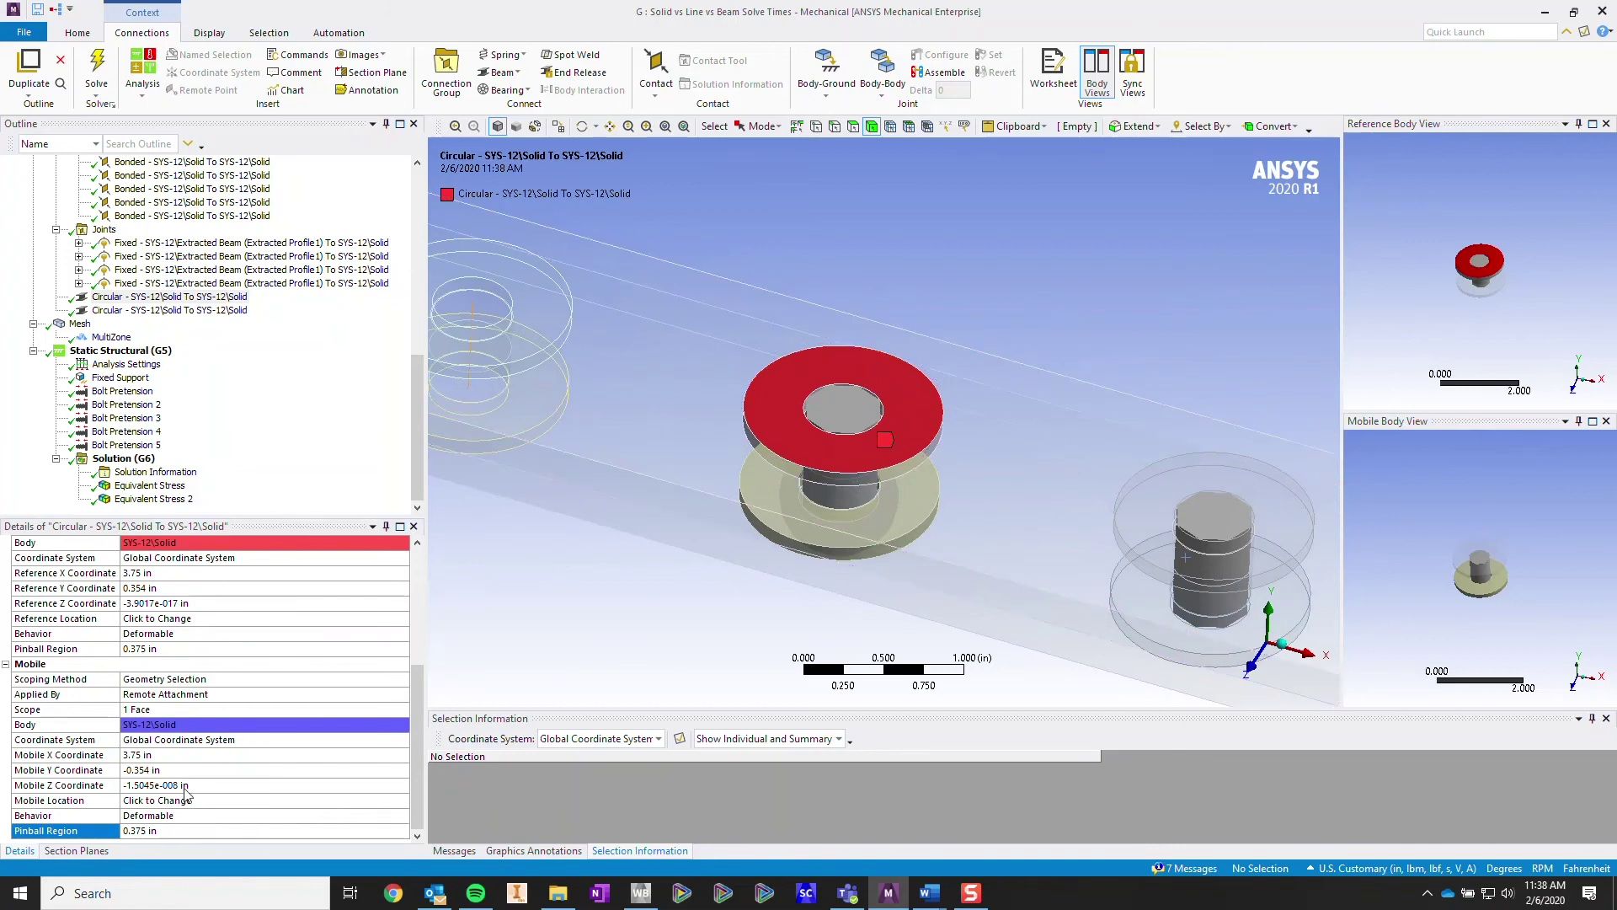
{"action": "left_click", "coordinate": [186, 830]}
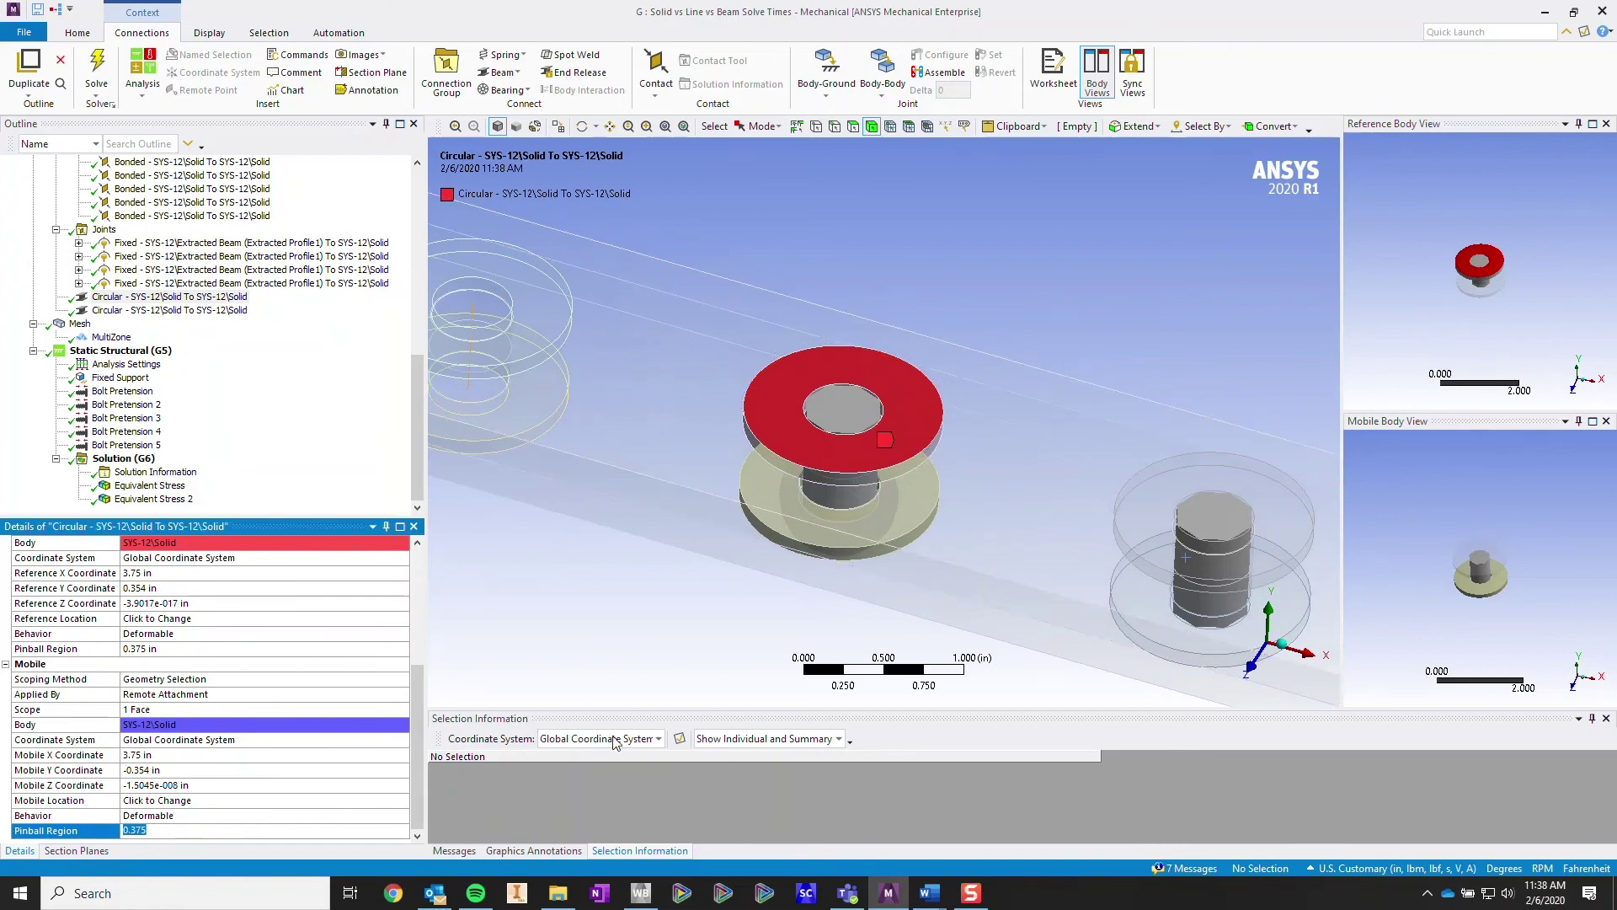
{"action": "left_click", "coordinate": [1250, 666]}
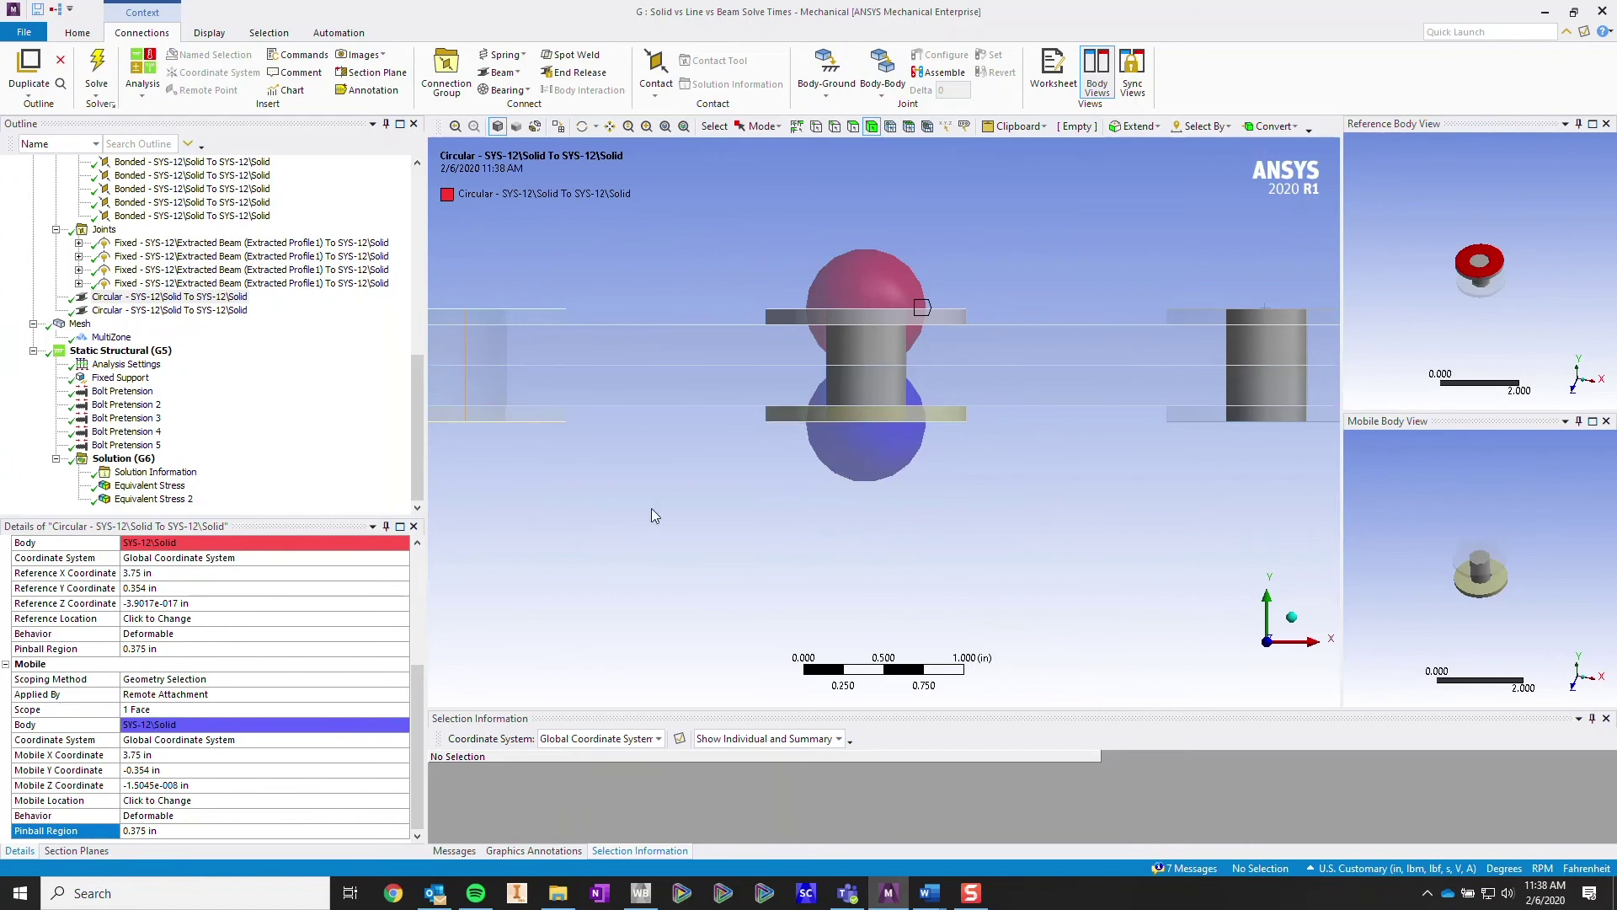
- Examine the beam connection's mobile pinball sphere against its lower washer face from below and from the side
{"action": "middle_click_drag", "start_coordinate": [678, 595], "coordinate": [697, 504]}
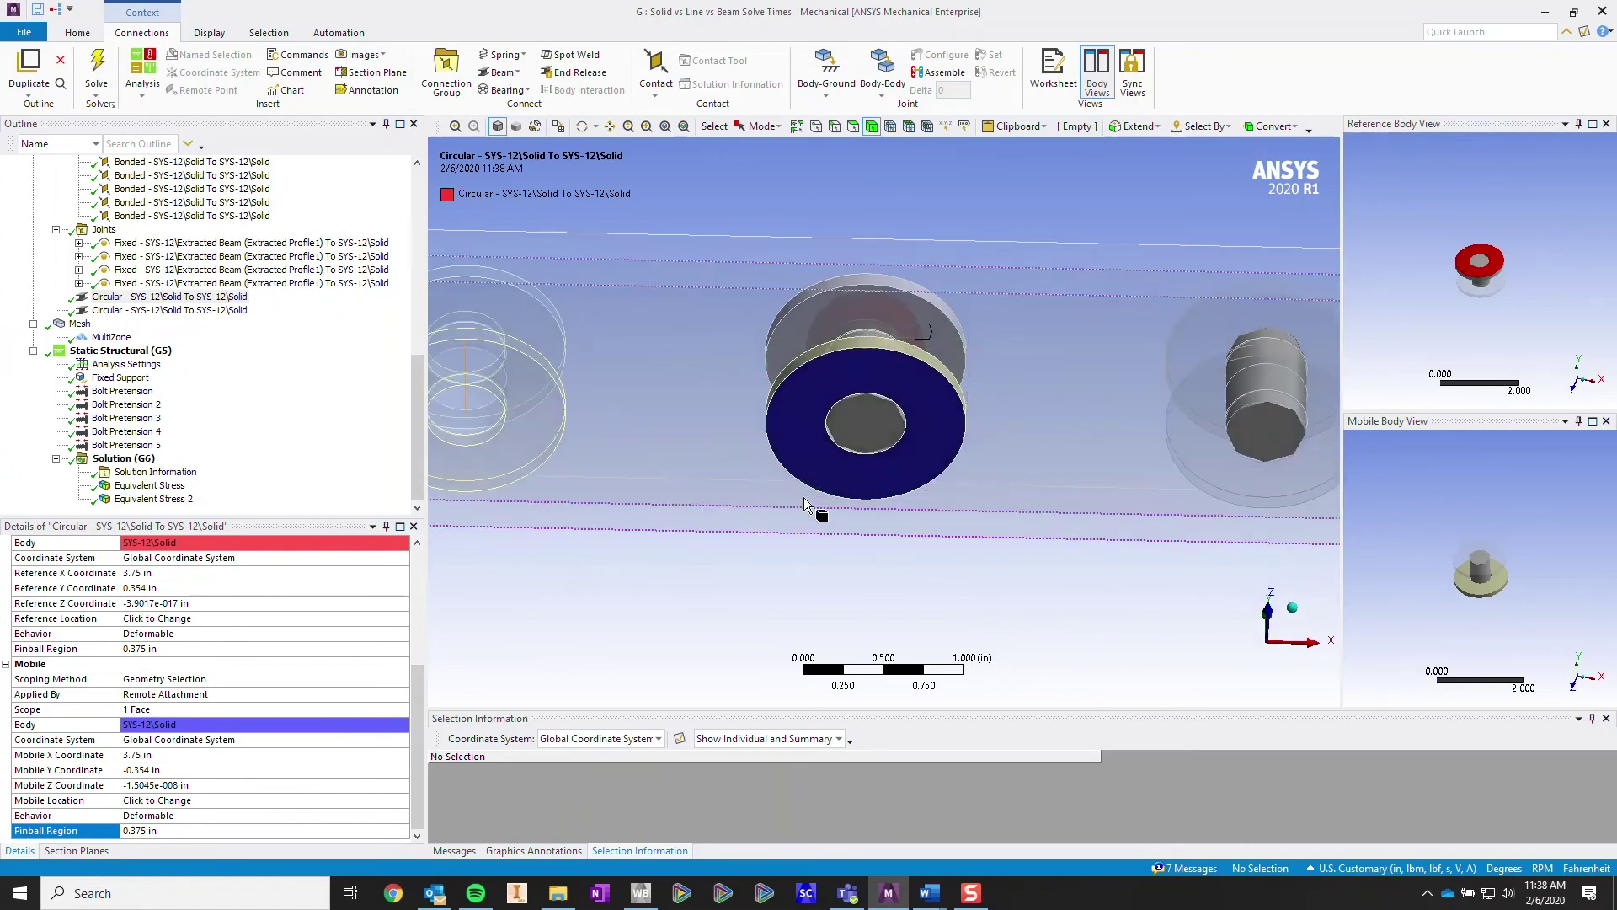
{"action": "middle_click_drag", "start_coordinate": [867, 418], "coordinate": [868, 446]}
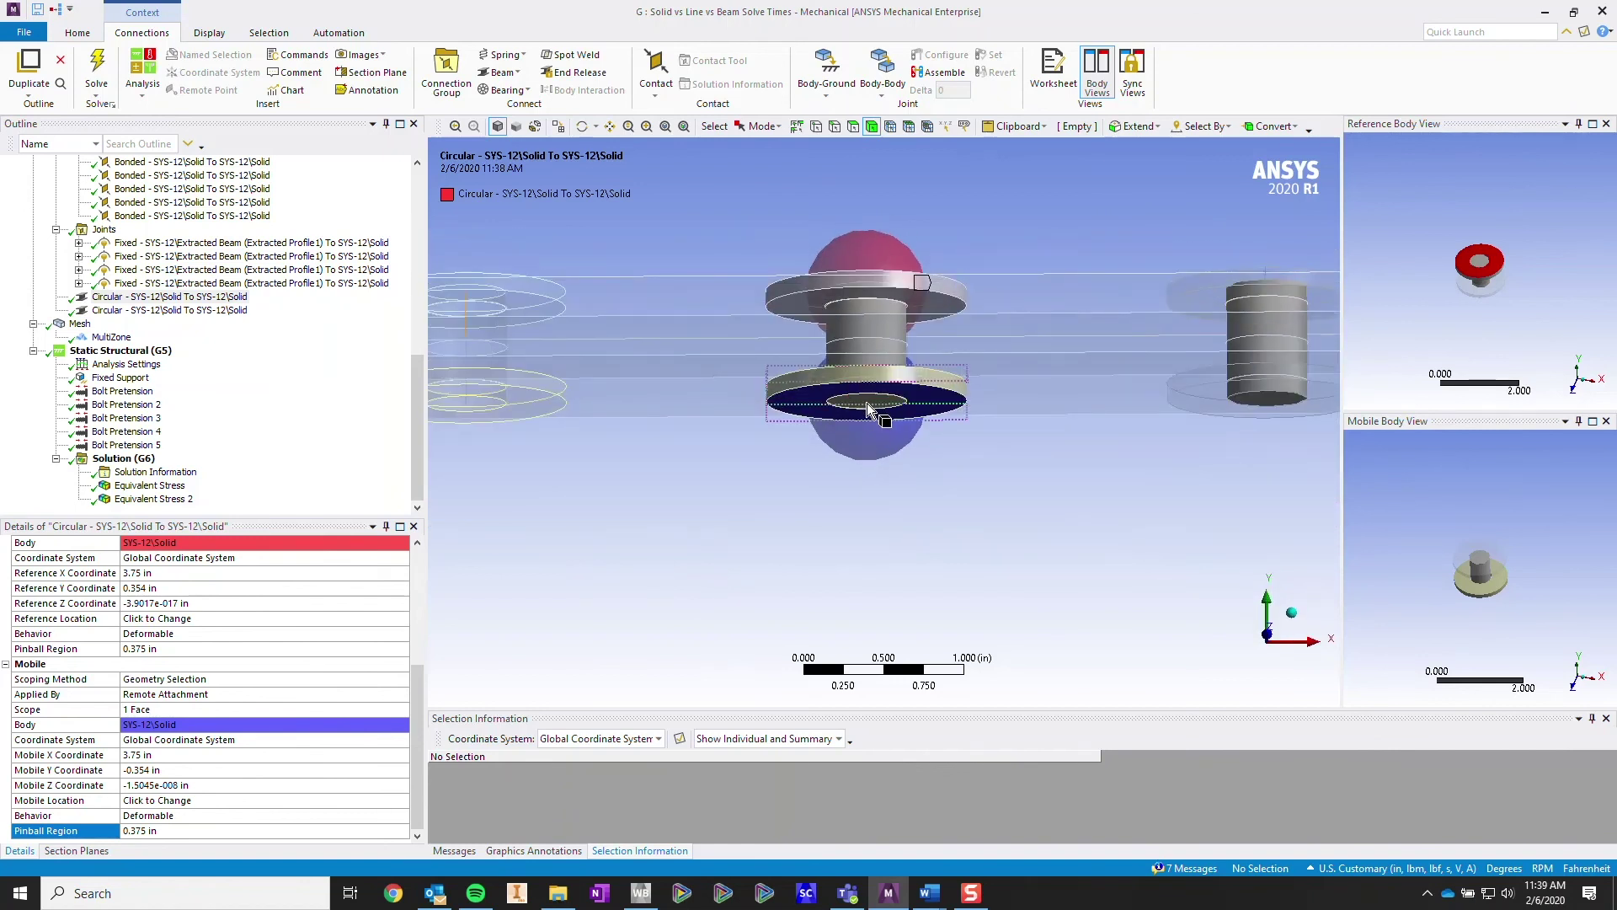
{"action": "scroll", "coordinate": [867, 404], "scroll_direction": "down", "scroll_amount": 1}
{"action": "middle_click_drag", "start_coordinate": [867, 409], "coordinate": [1173, 400]}
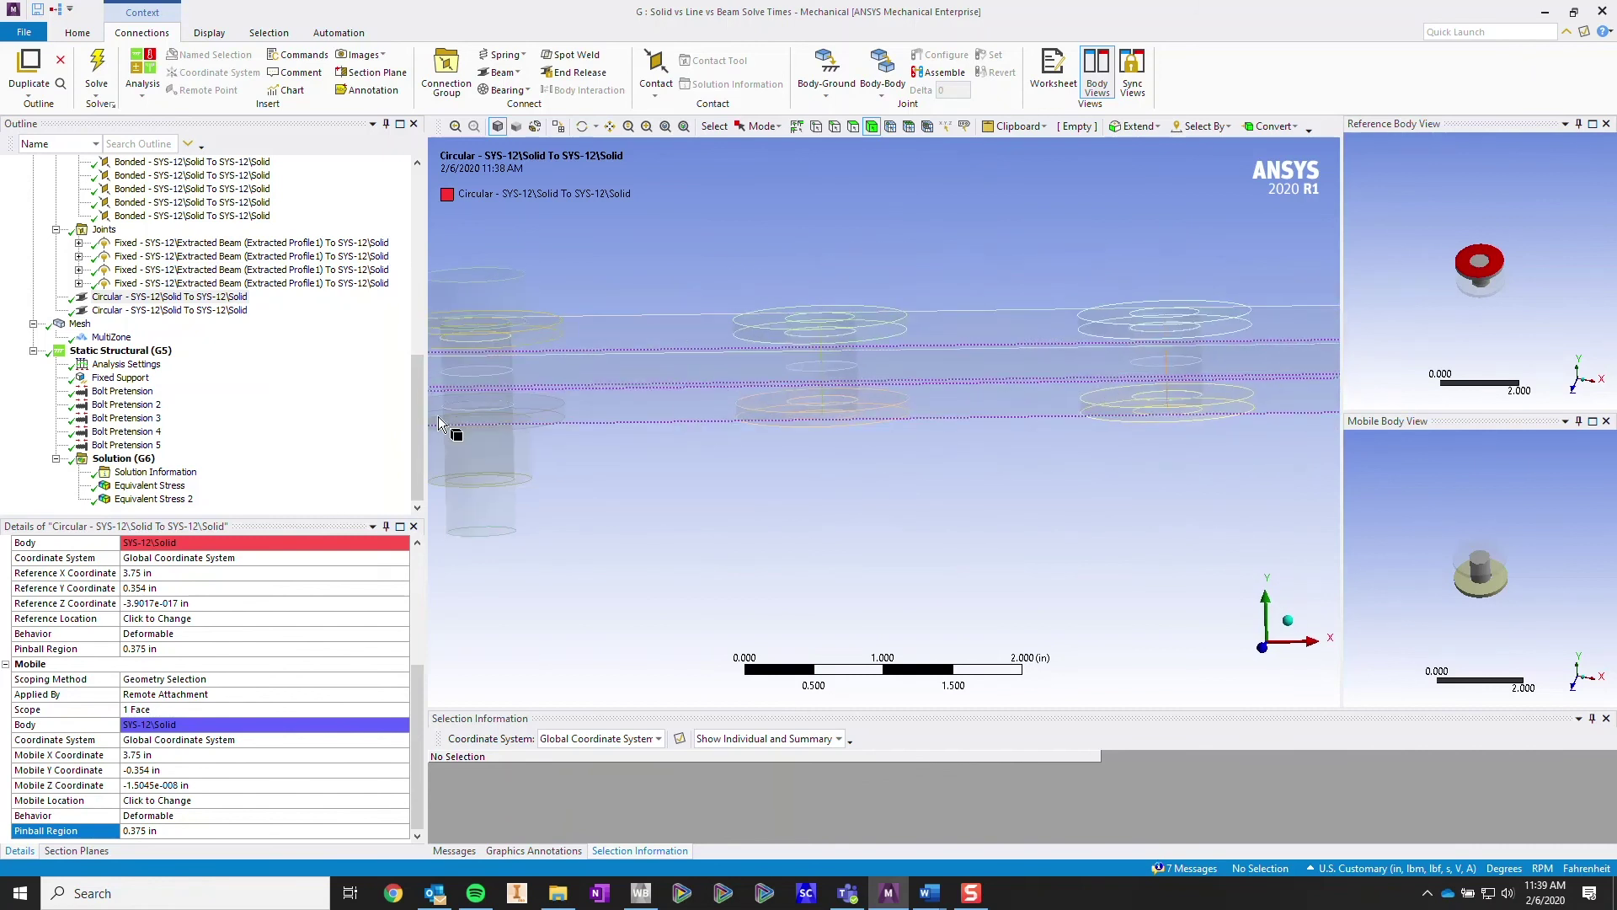
- Clear the pinball radius on the mobile side of the second fixed joint so its Pinball Region is set to All
{"action": "scroll", "coordinate": [266, 325], "scroll_direction": "up", "scroll_amount": 2}
{"action": "left_click", "coordinate": [278, 339]}
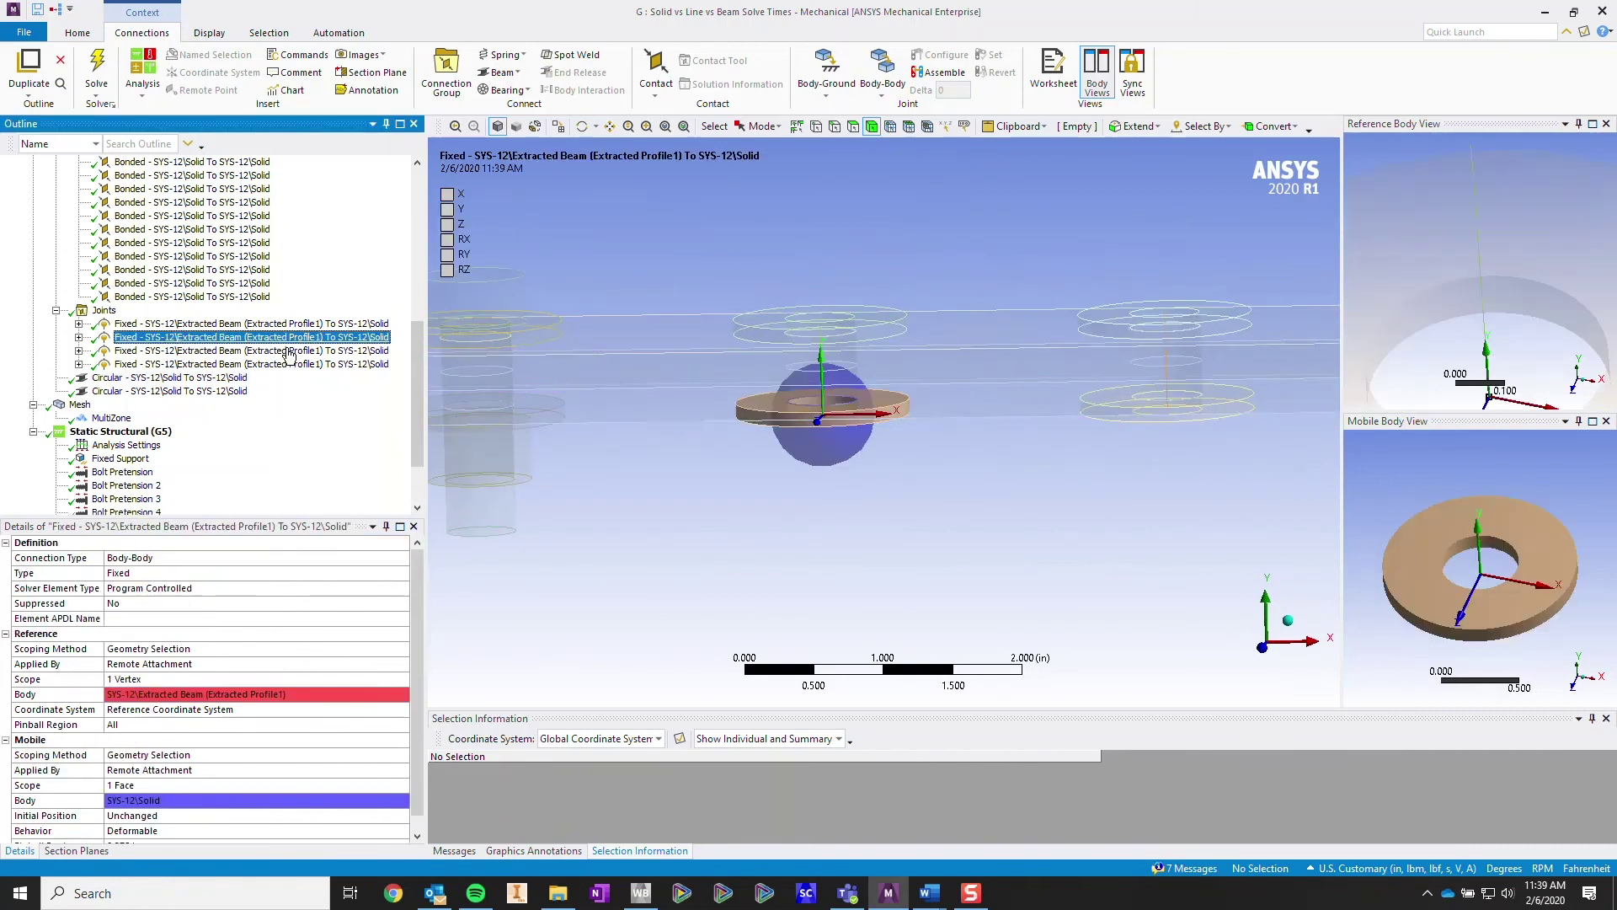
{"action": "middle_click_drag", "start_coordinate": [769, 404], "coordinate": [777, 328]}
{"action": "middle_click_drag", "start_coordinate": [774, 476], "coordinate": [790, 407], "text": "ctrl"}
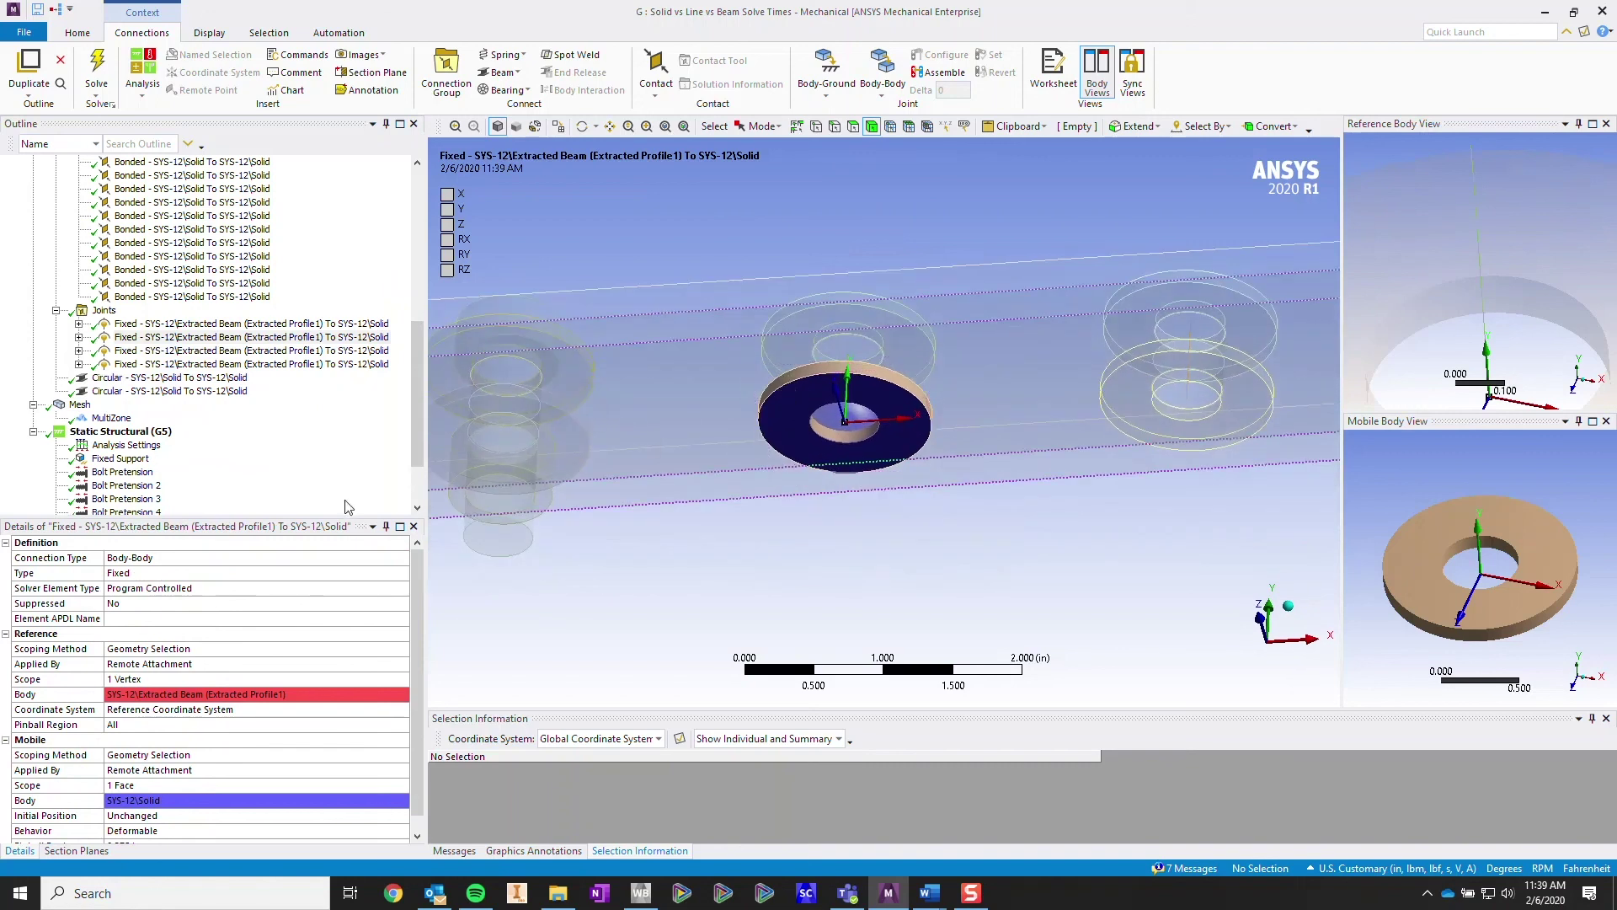
{"action": "scroll", "coordinate": [299, 634], "scroll_direction": "down", "scroll_amount": 1}
{"action": "left_click", "coordinate": [169, 828]}
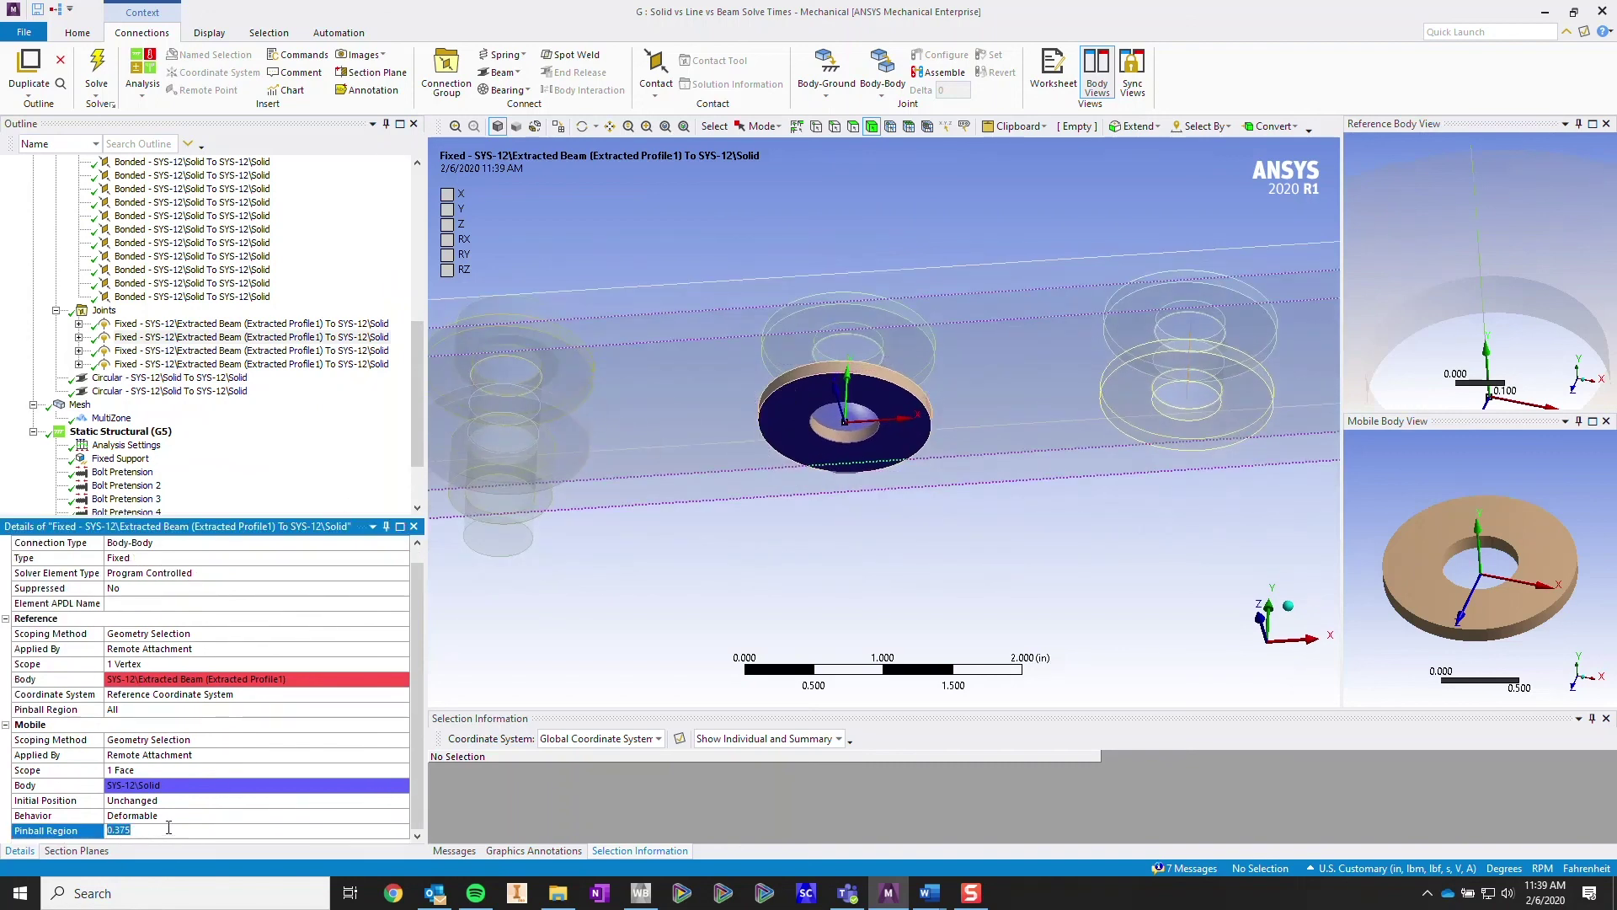
{"action": "key", "text": "Delete"}
{"action": "key", "text": "Return"}
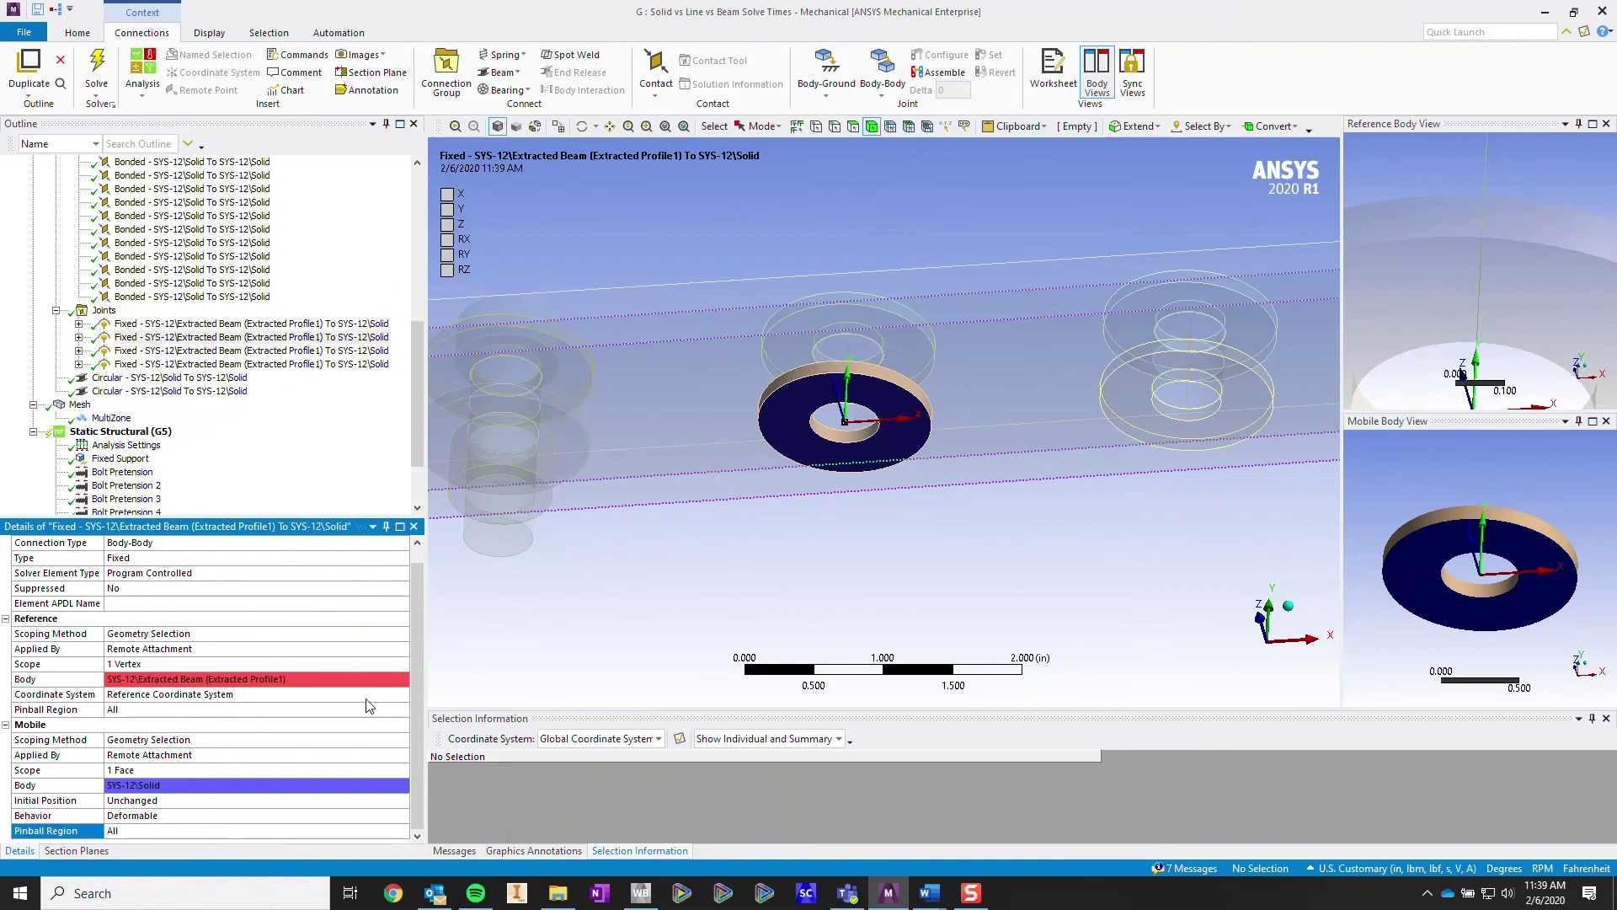
- Solve the static structural analysis again and display the first Equivalent Stress result on the underside of the plates
{"action": "scroll", "coordinate": [145, 421], "scroll_direction": "down", "scroll_amount": 2}
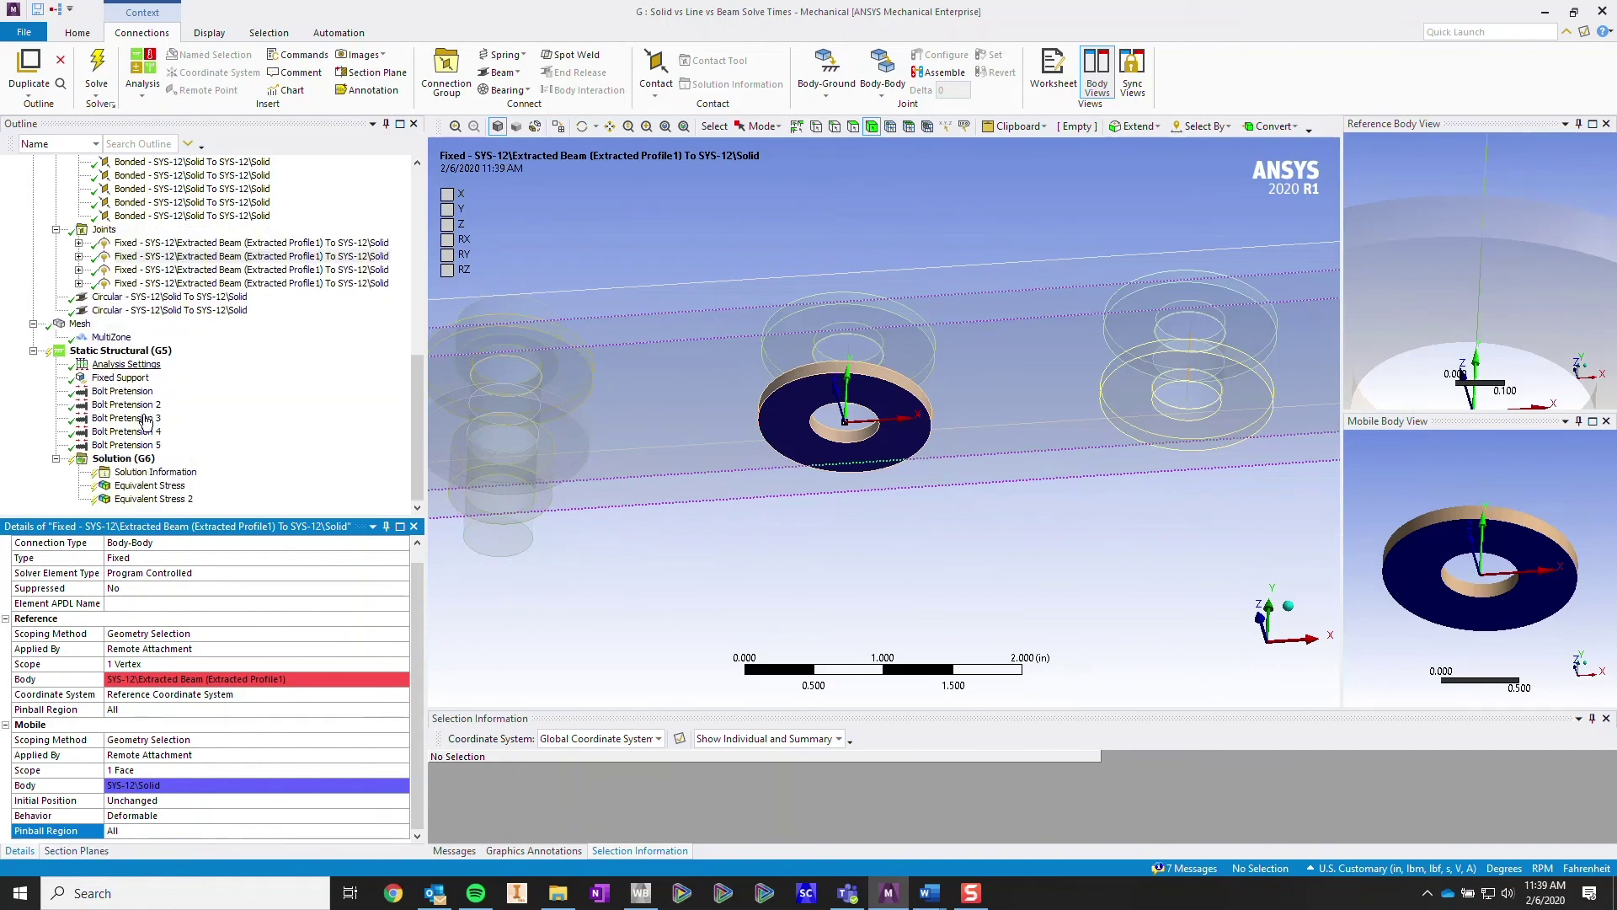
{"action": "right_click", "coordinate": [137, 459]}
{"action": "left_click", "coordinate": [166, 483]}
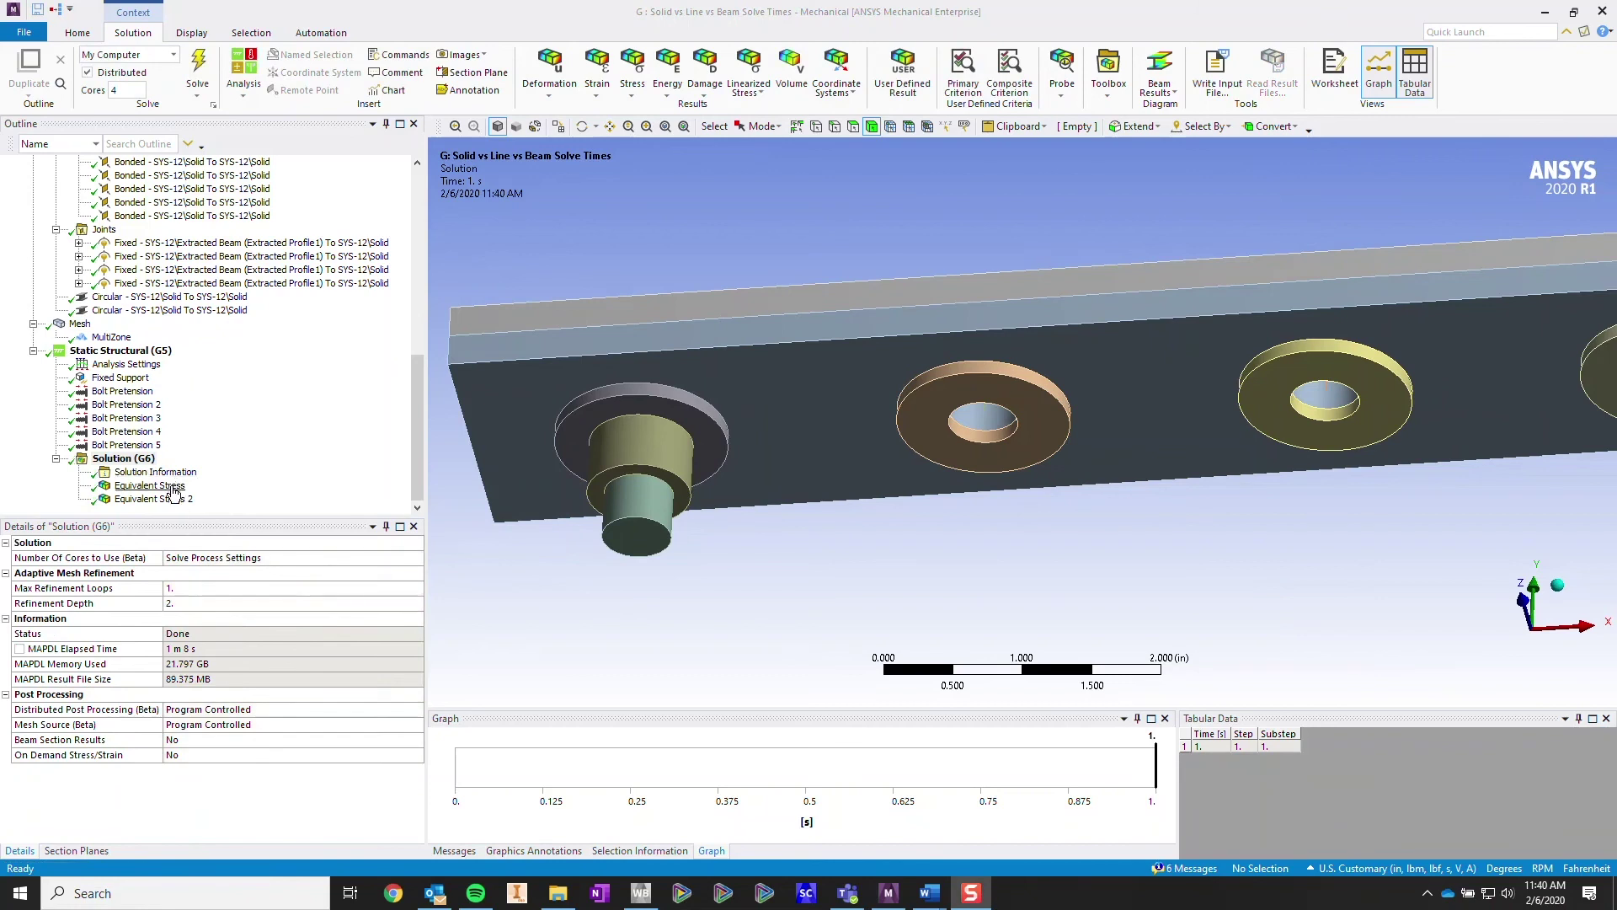
{"action": "left_click", "coordinate": [149, 486]}
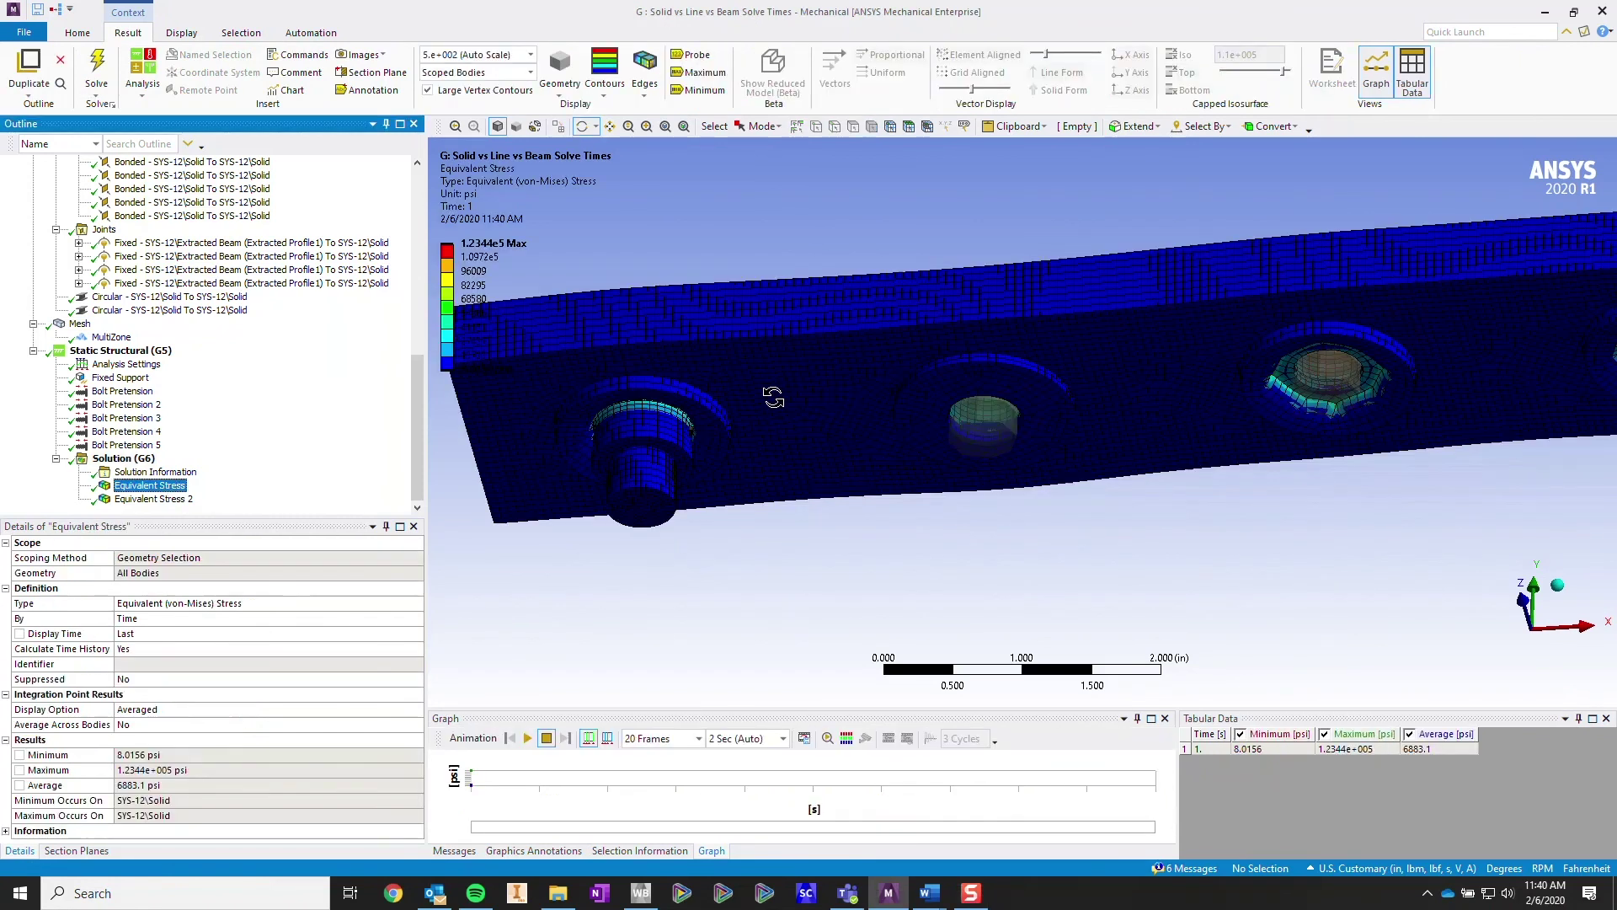
{"action": "left_click_drag", "start_coordinate": [1003, 345], "coordinate": [1019, 379]}
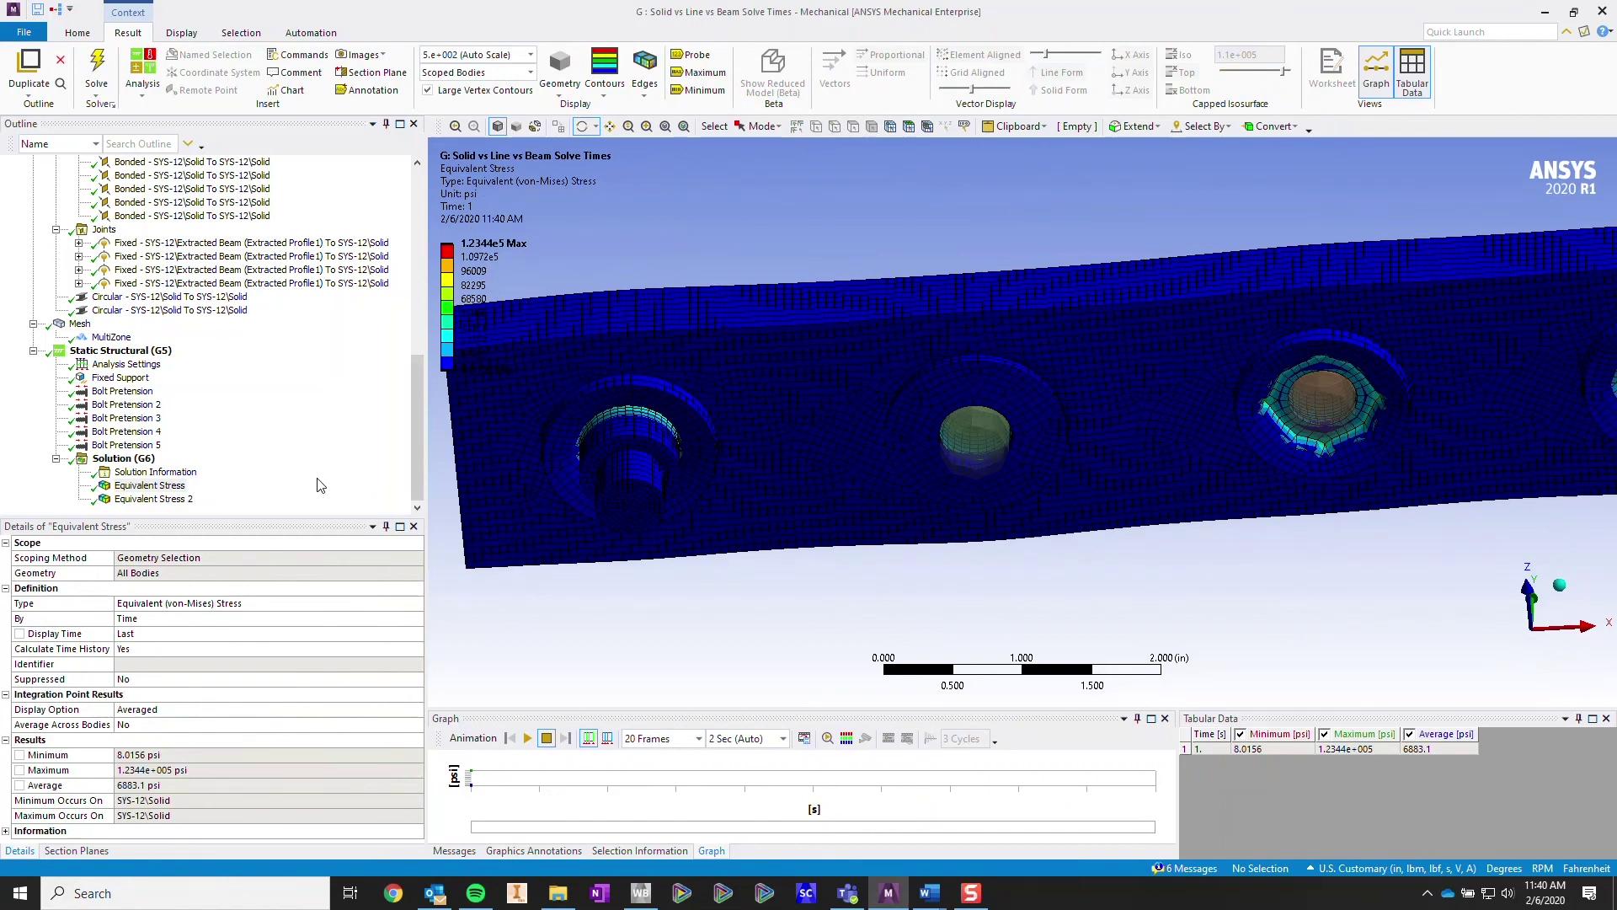
- Display the FE connections graphically and compare the second bolt's constraint equations with the neighbouring bolts from below and above
{"action": "left_click", "coordinate": [147, 472]}
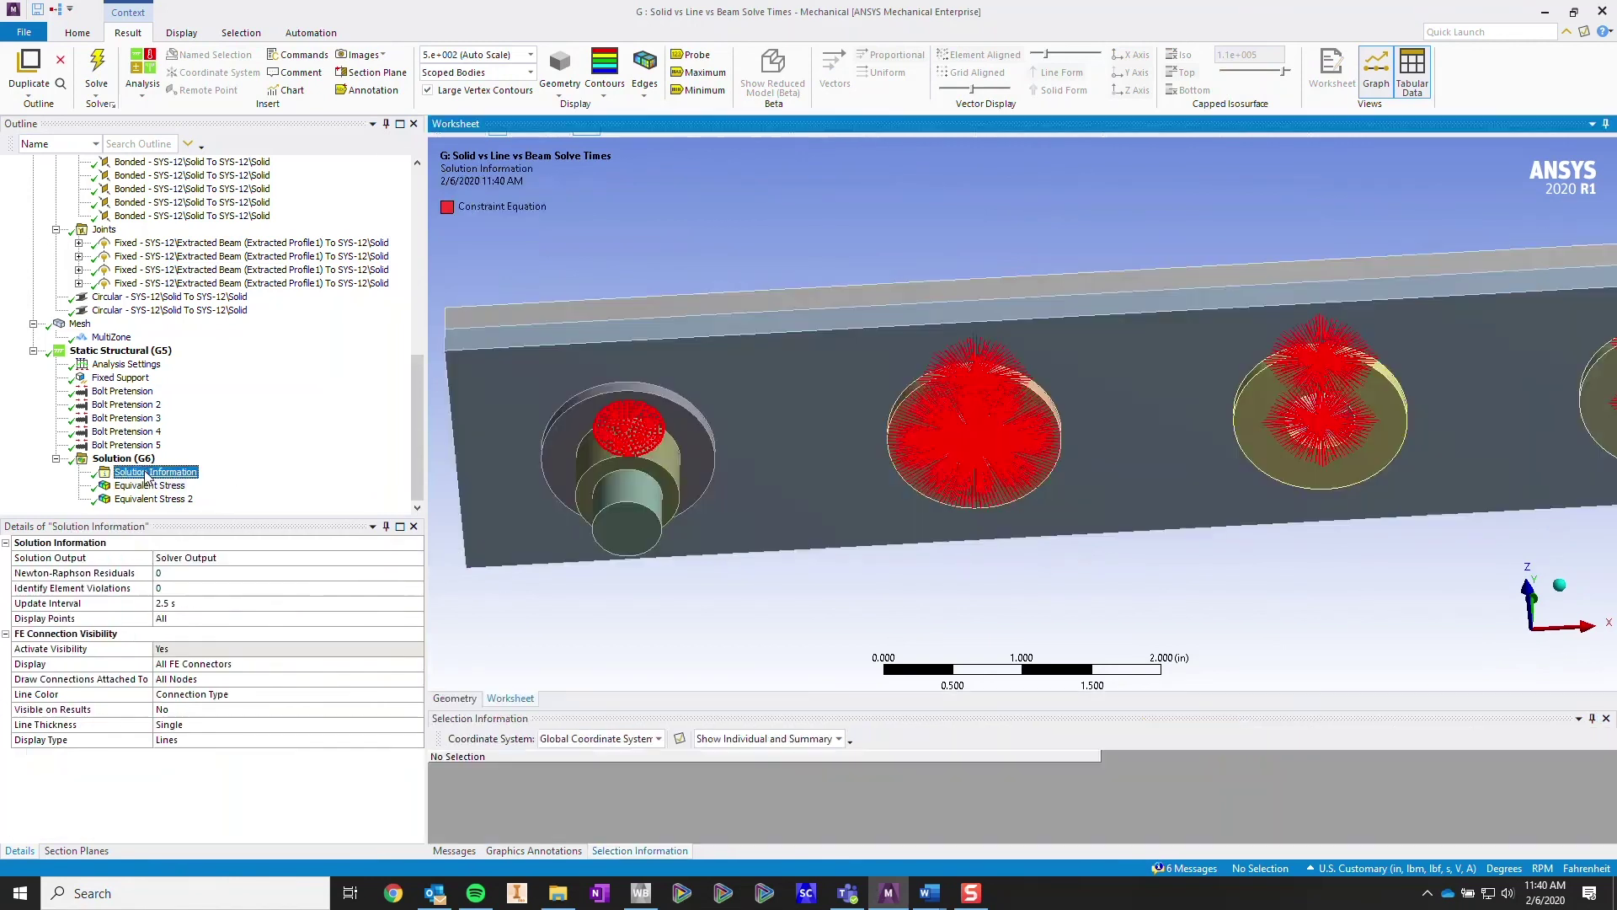
{"action": "left_click", "coordinate": [455, 699]}
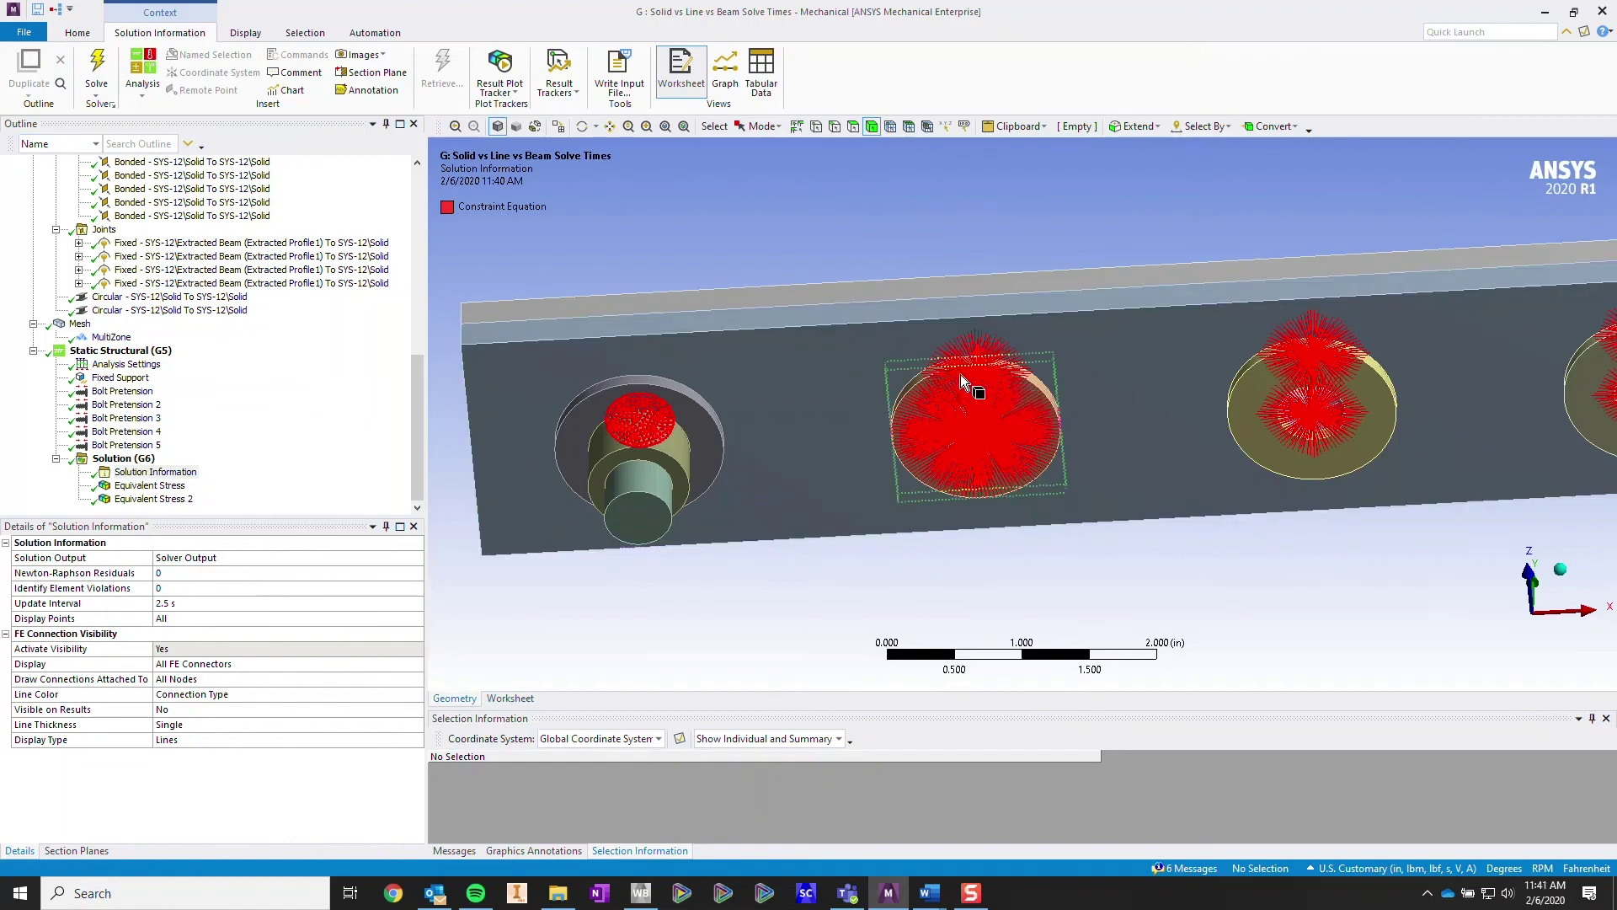
{"action": "scroll", "coordinate": [1002, 433], "scroll_direction": "up", "scroll_amount": 5}
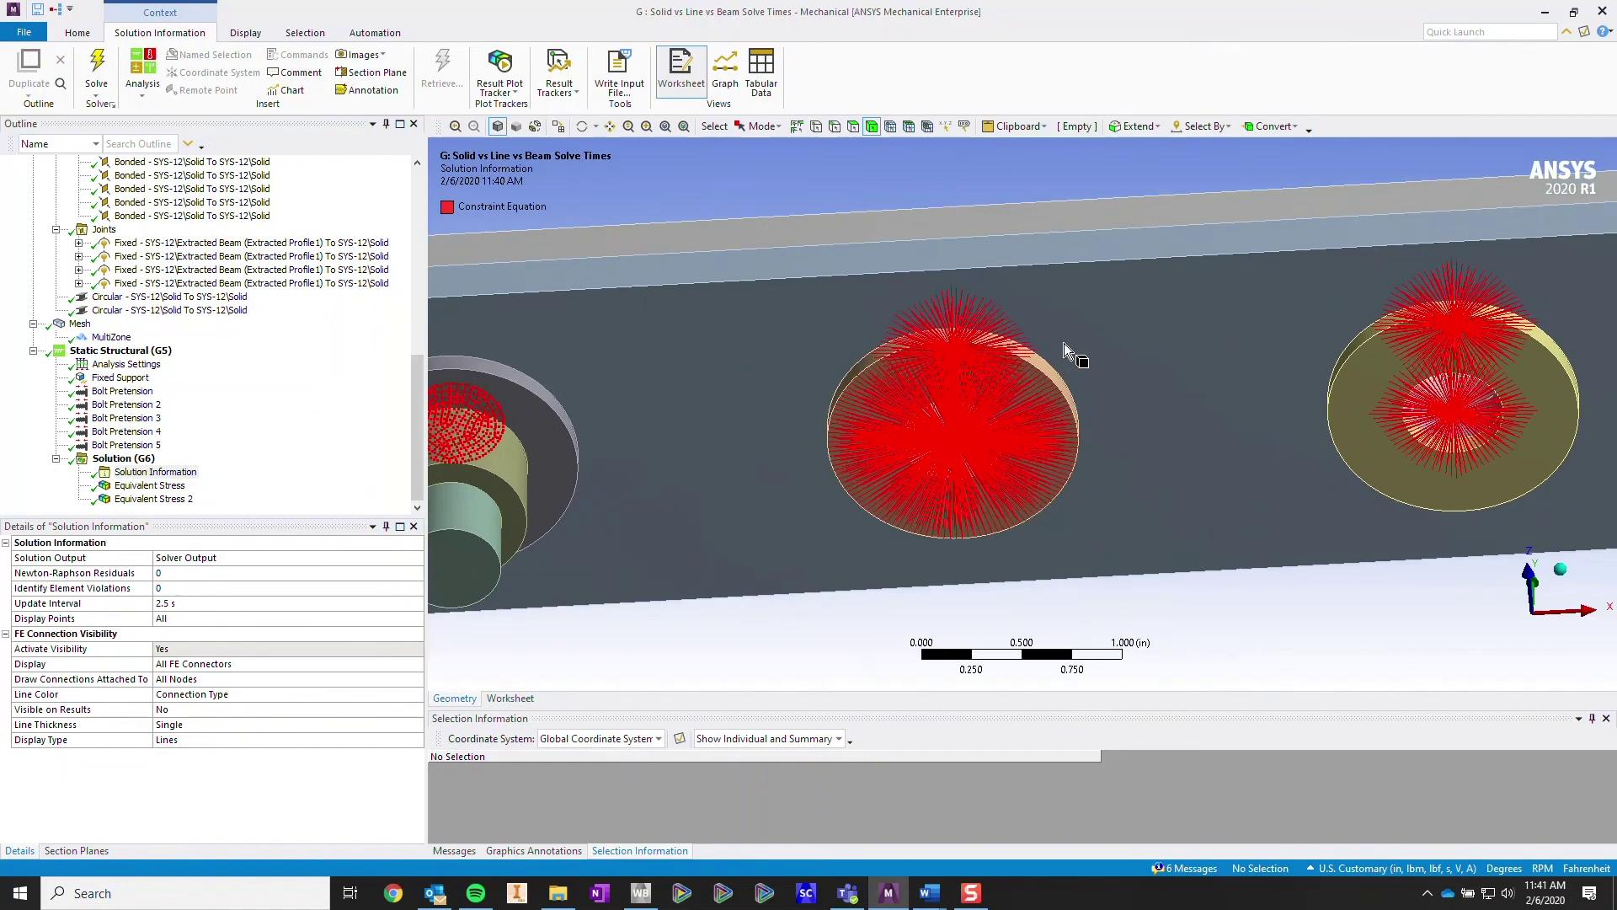
{"action": "mouse_move", "coordinate": [1016, 332]}
{"action": "middle_mouse_down"}
{"action": "mouse_move", "coordinate": [1028, 337]}
{"action": "mouse_move", "coordinate": [1004, 347]}
{"action": "middle_mouse_up"}
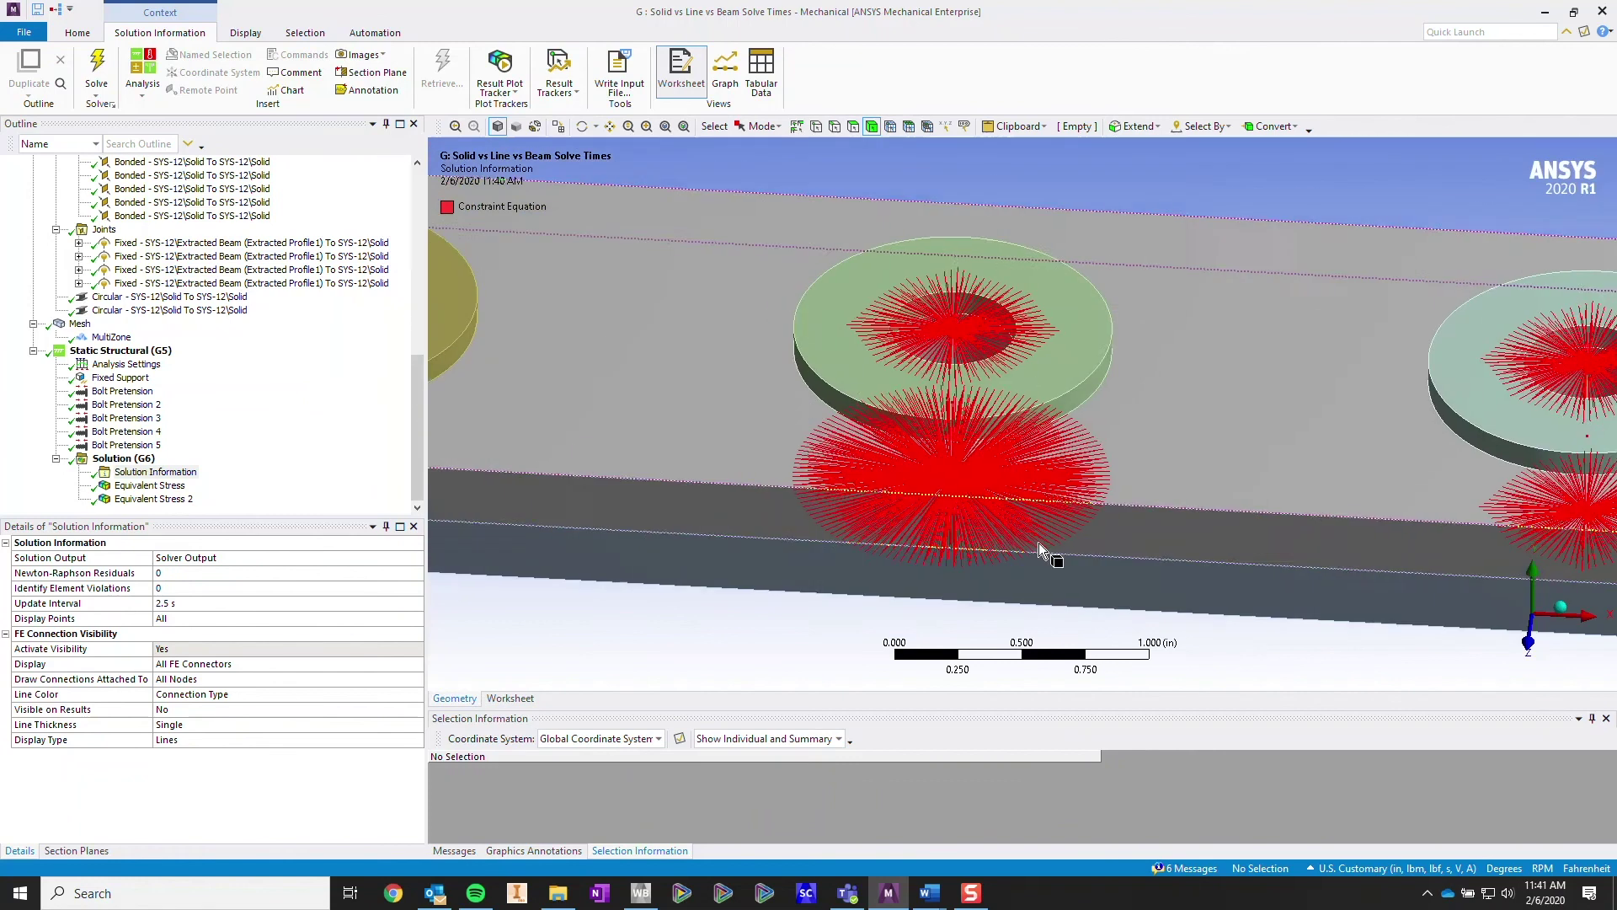
- Show the first Equivalent Stress result around the upper washers and set the deformation scale to 2.5e+002 (0.5x Auto)
{"action": "left_click", "coordinate": [149, 485]}
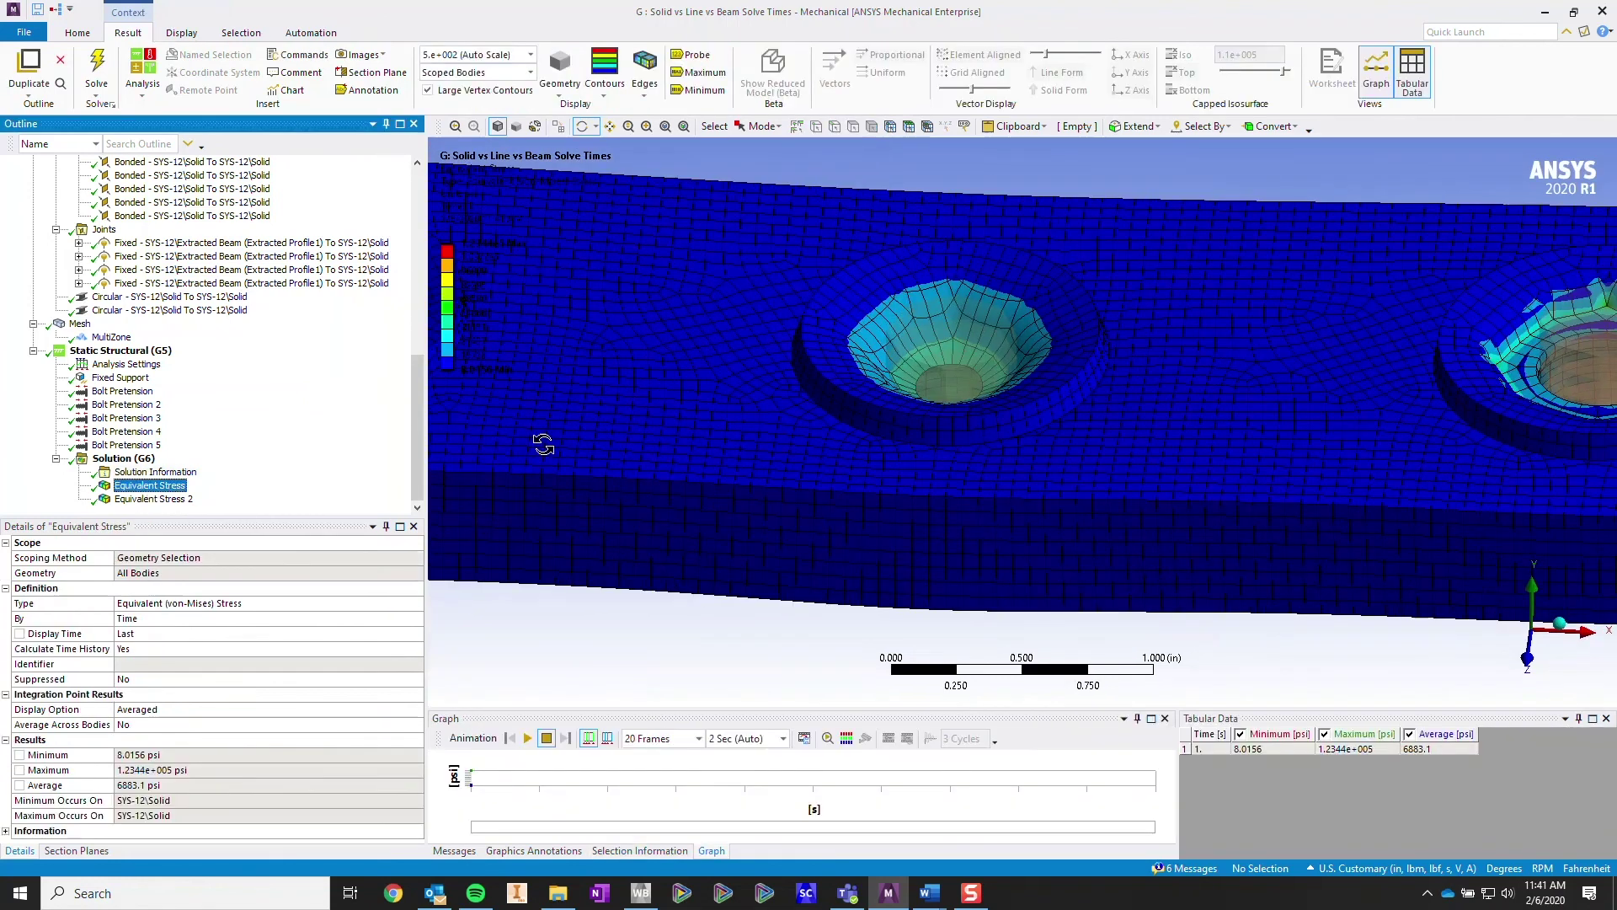
{"action": "scroll", "coordinate": [912, 337], "scroll_direction": "down", "scroll_amount": 2}
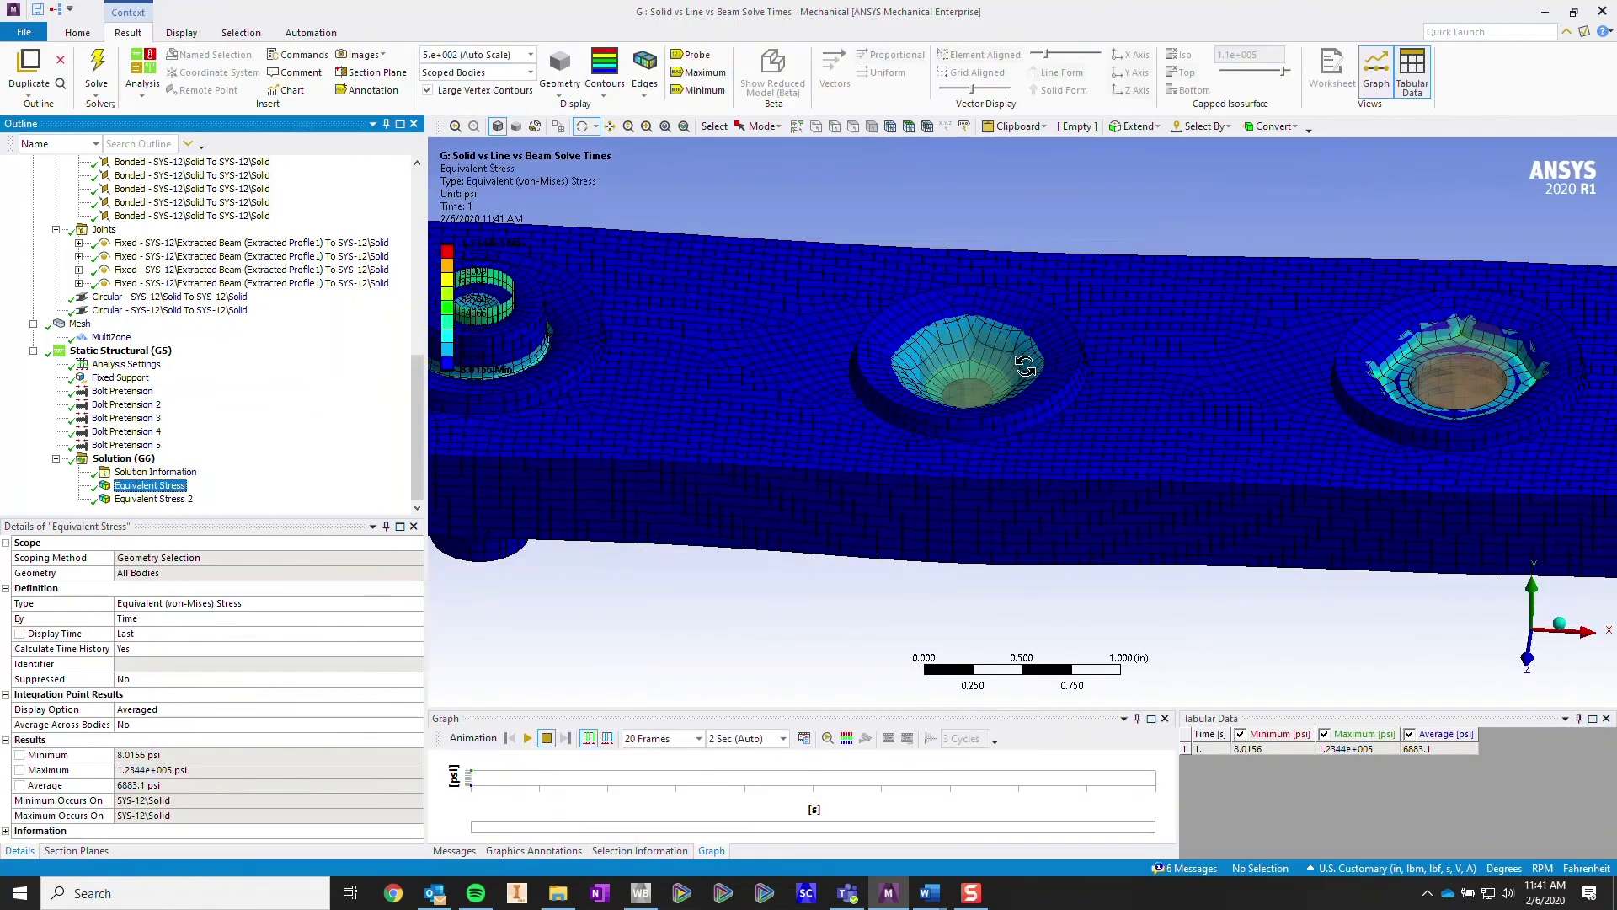
{"action": "middle_click_drag", "start_coordinate": [984, 368], "coordinate": [841, 278]}
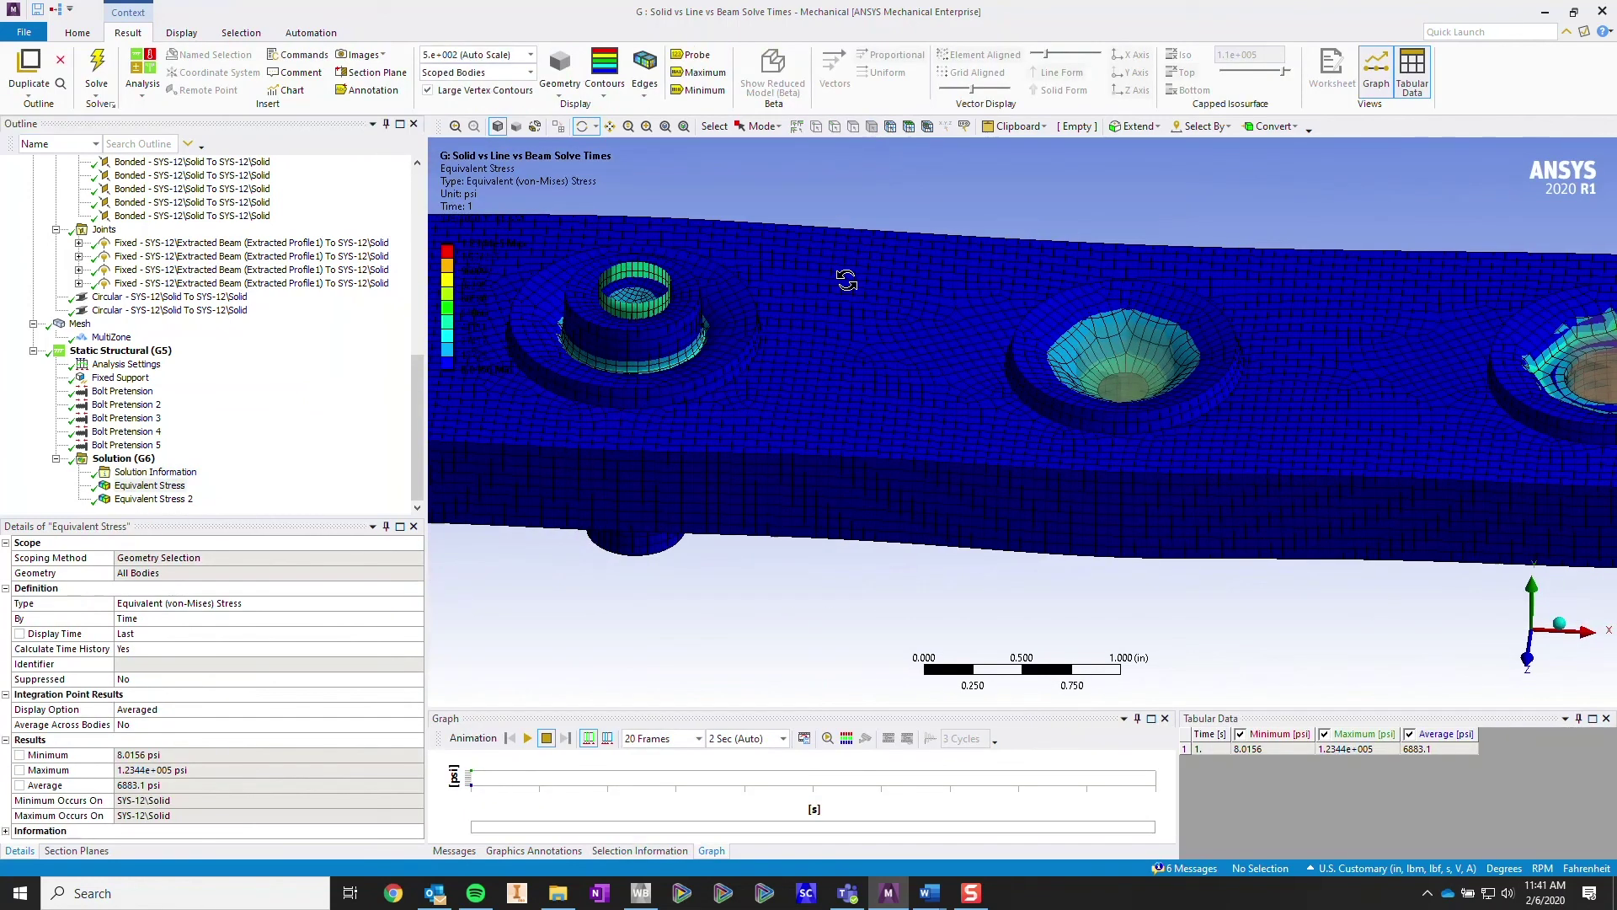
{"action": "left_click", "coordinate": [529, 55]}
{"action": "left_click", "coordinate": [466, 93]}
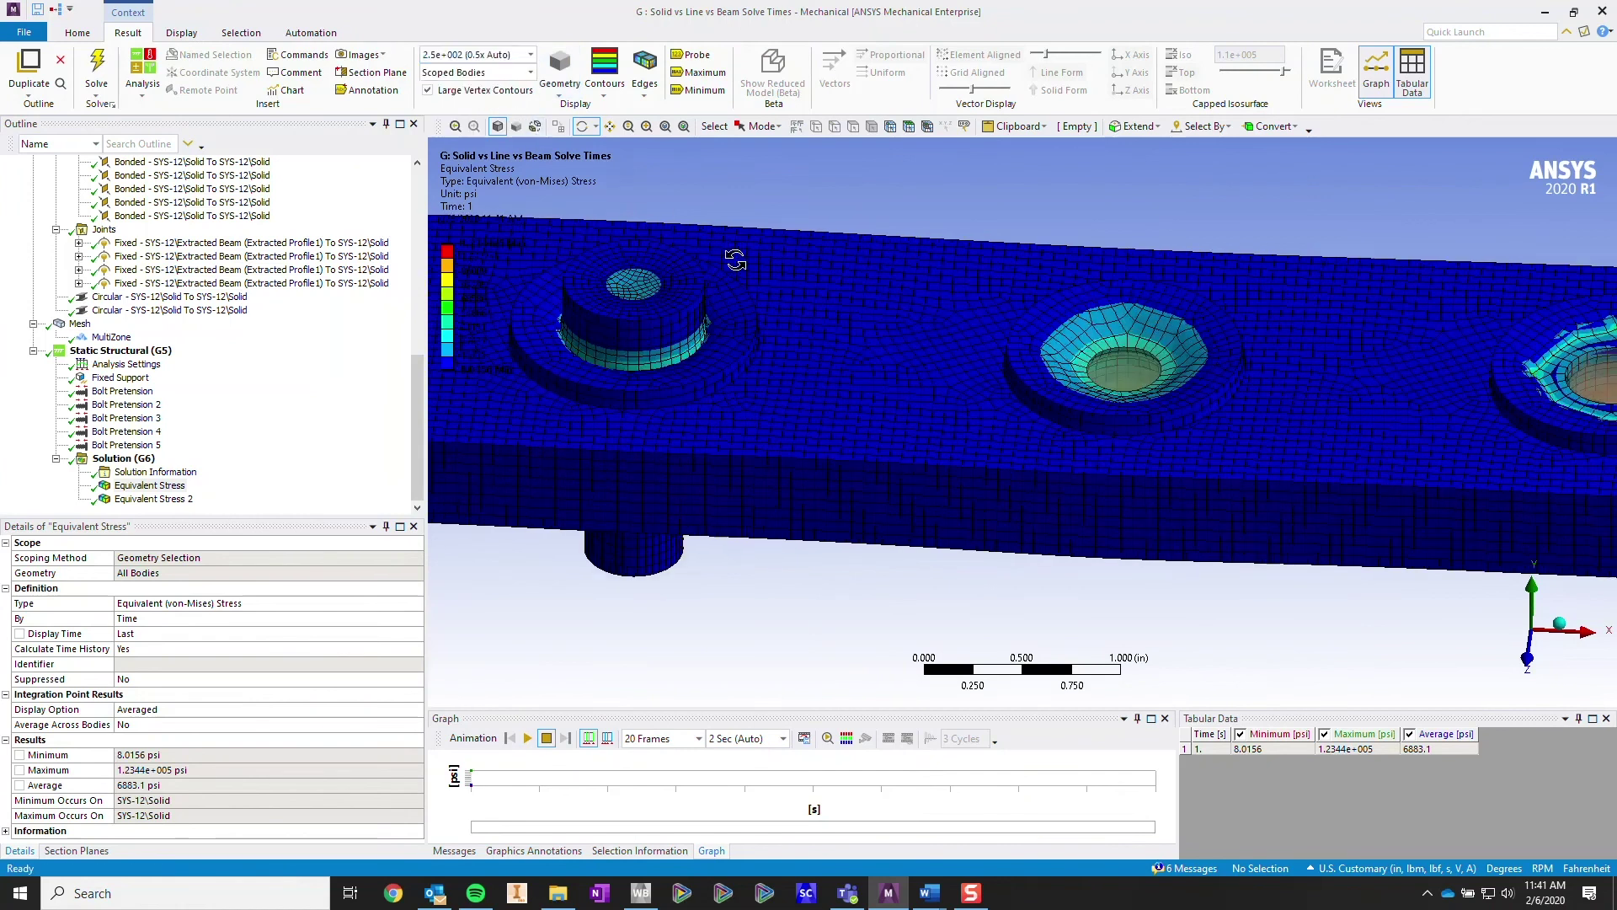
- Display the undeformed geometry and examine the second bolt's washers and hole from above and below
{"action": "scroll", "coordinate": [317, 268], "scroll_direction": "up", "scroll_amount": 10}
{"action": "left_click", "coordinate": [73, 175]}
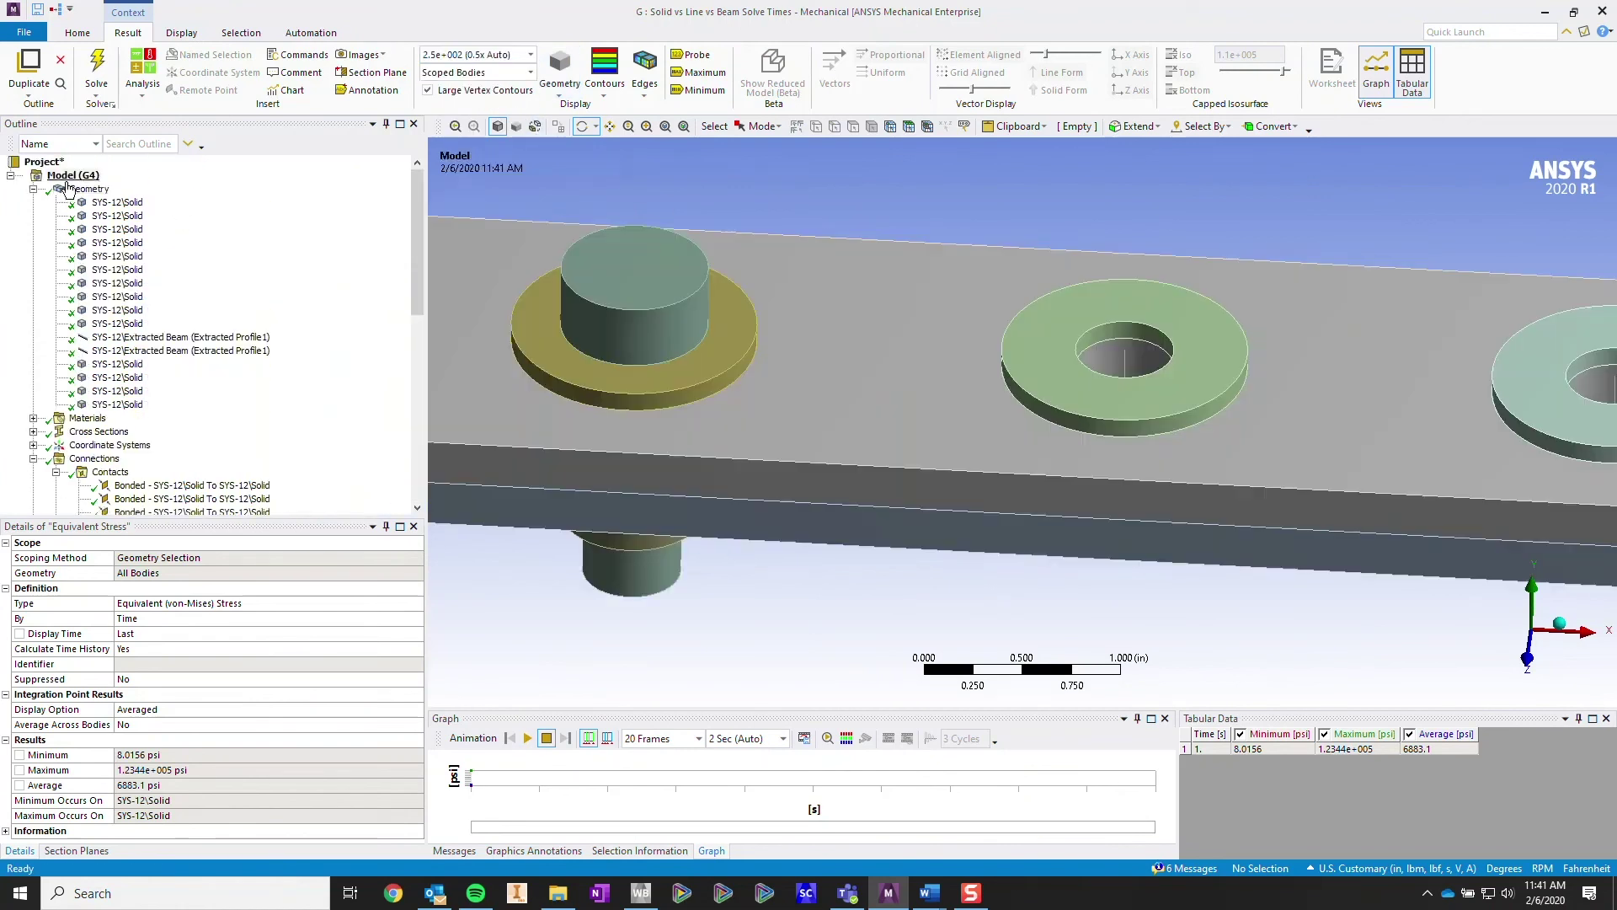
{"action": "left_click", "coordinate": [71, 190]}
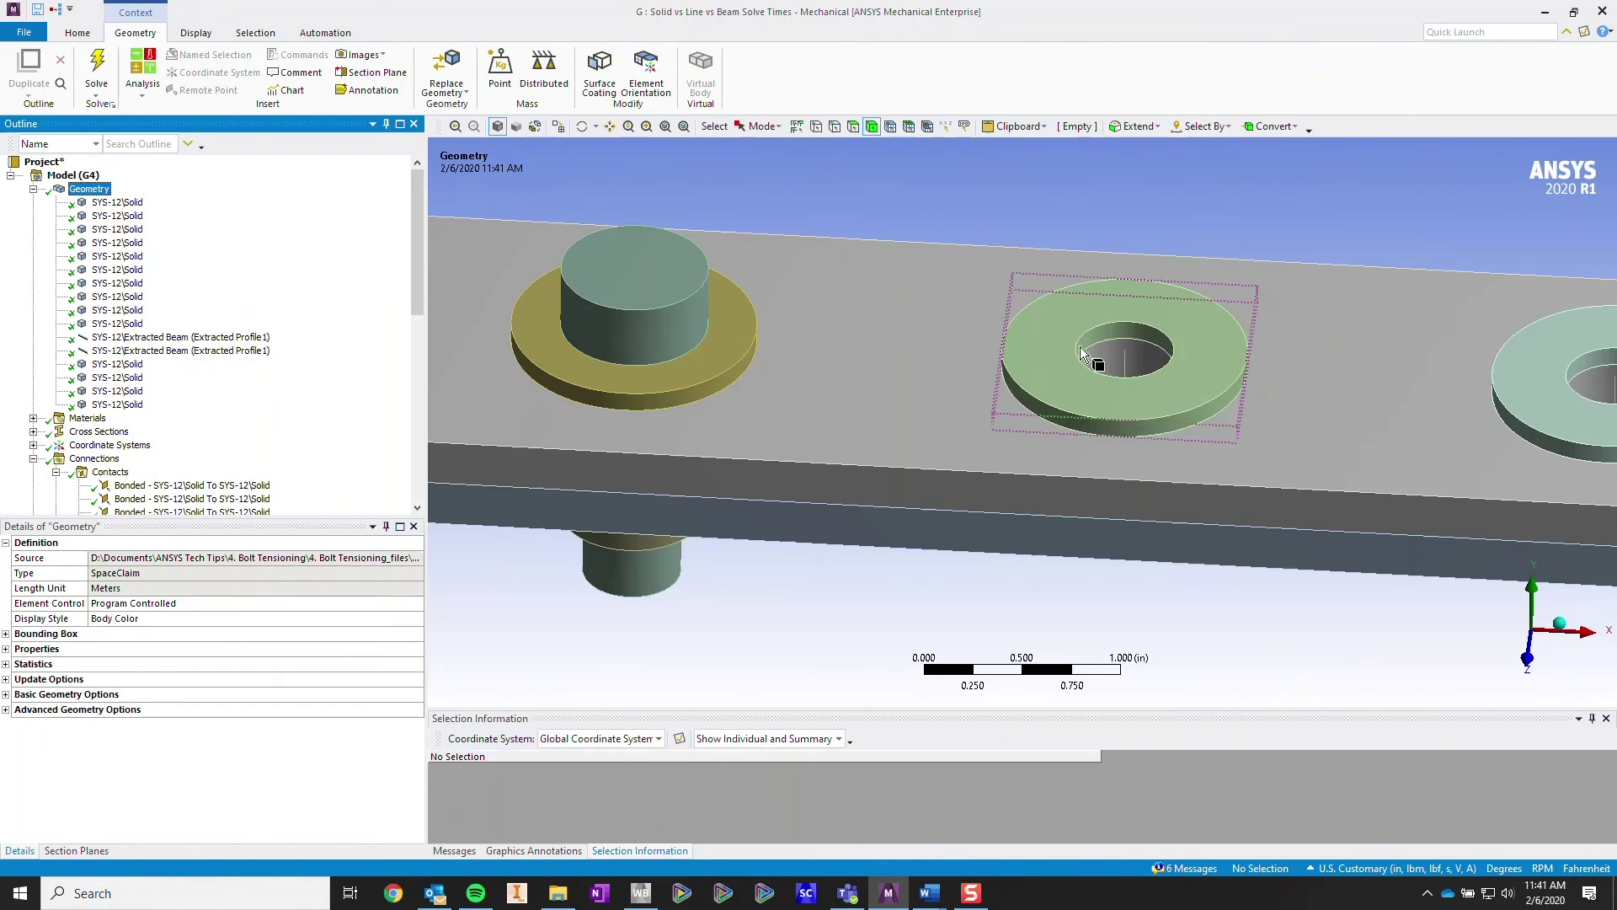
{"action": "middle_click_drag", "start_coordinate": [1132, 443], "coordinate": [1107, 401]}
{"action": "middle_click_drag", "start_coordinate": [1187, 508], "coordinate": [979, 336]}
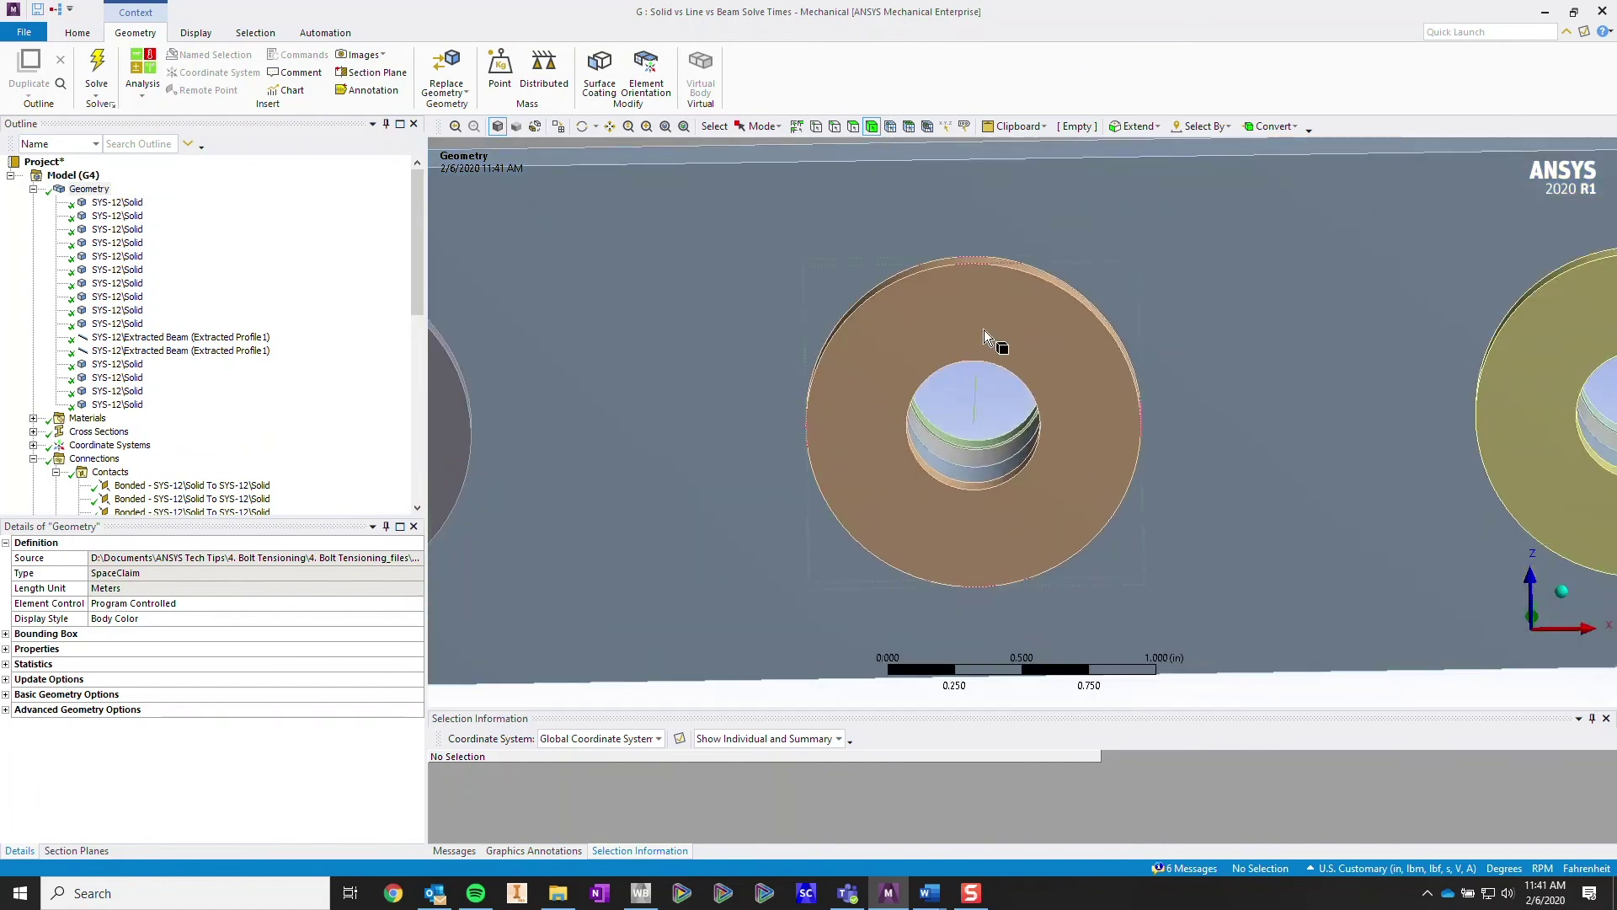
{"action": "scroll", "coordinate": [892, 494], "scroll_direction": "down", "scroll_amount": 3}
{"action": "middle_click_drag", "start_coordinate": [892, 494], "coordinate": [976, 441]}
{"action": "middle_click_drag", "start_coordinate": [1002, 278], "coordinate": [944, 415], "text": "ctrl"}
{"action": "scroll", "coordinate": [944, 415], "scroll_direction": "down", "scroll_amount": 1}
{"action": "scroll", "coordinate": [1031, 287], "scroll_direction": "up", "scroll_amount": 6}
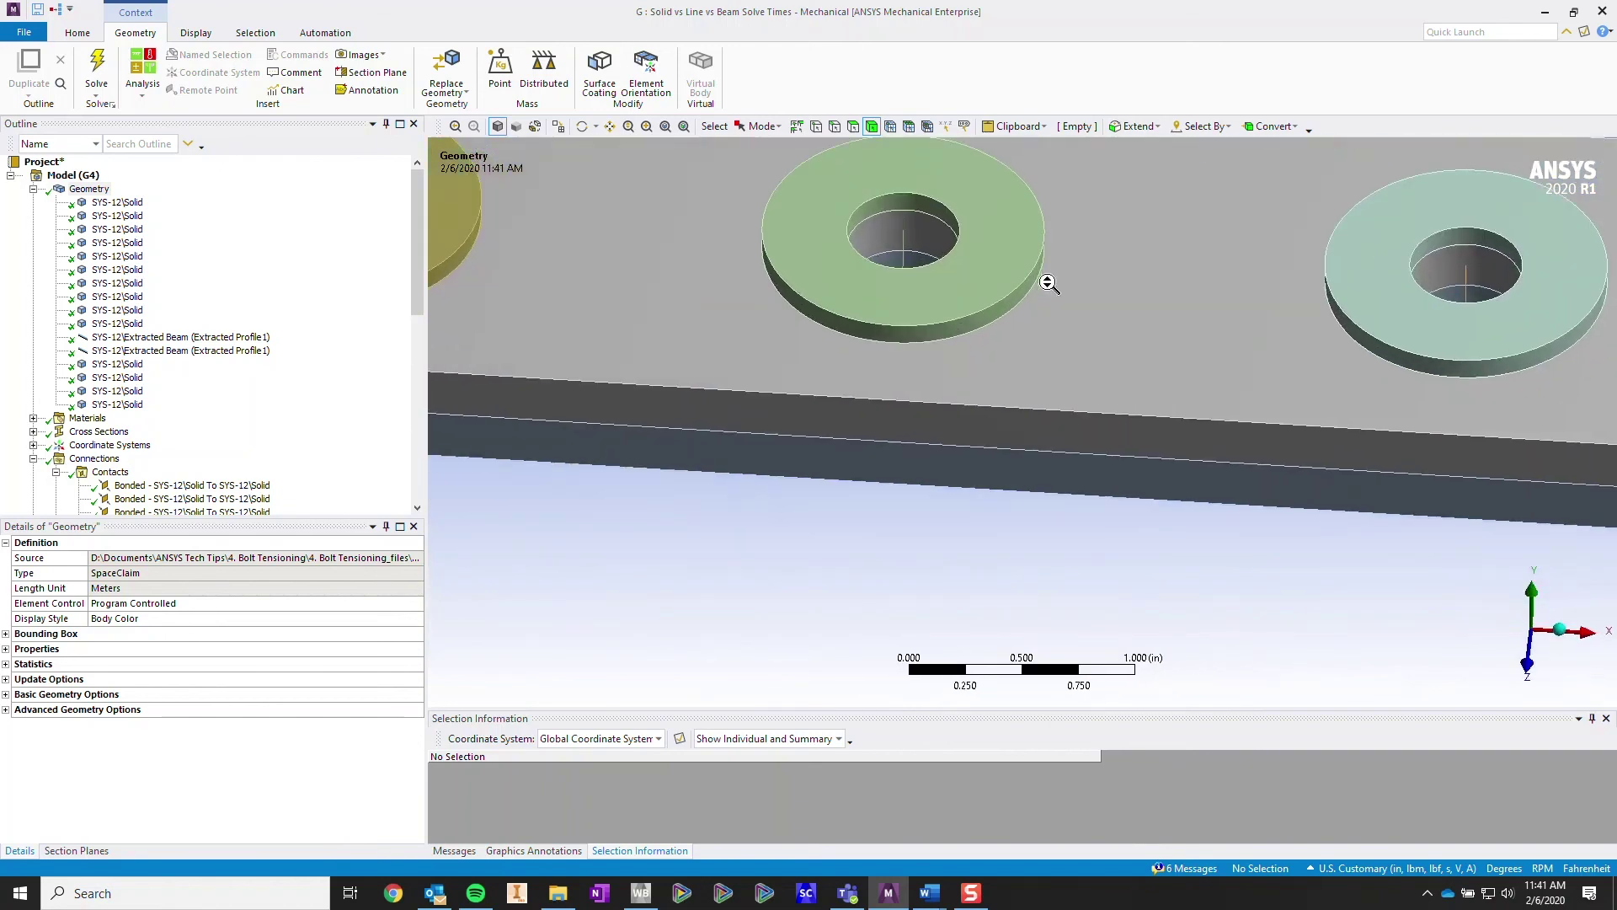
{"action": "middle_click_drag", "start_coordinate": [1052, 320], "coordinate": [1104, 416], "text": "ctrl"}
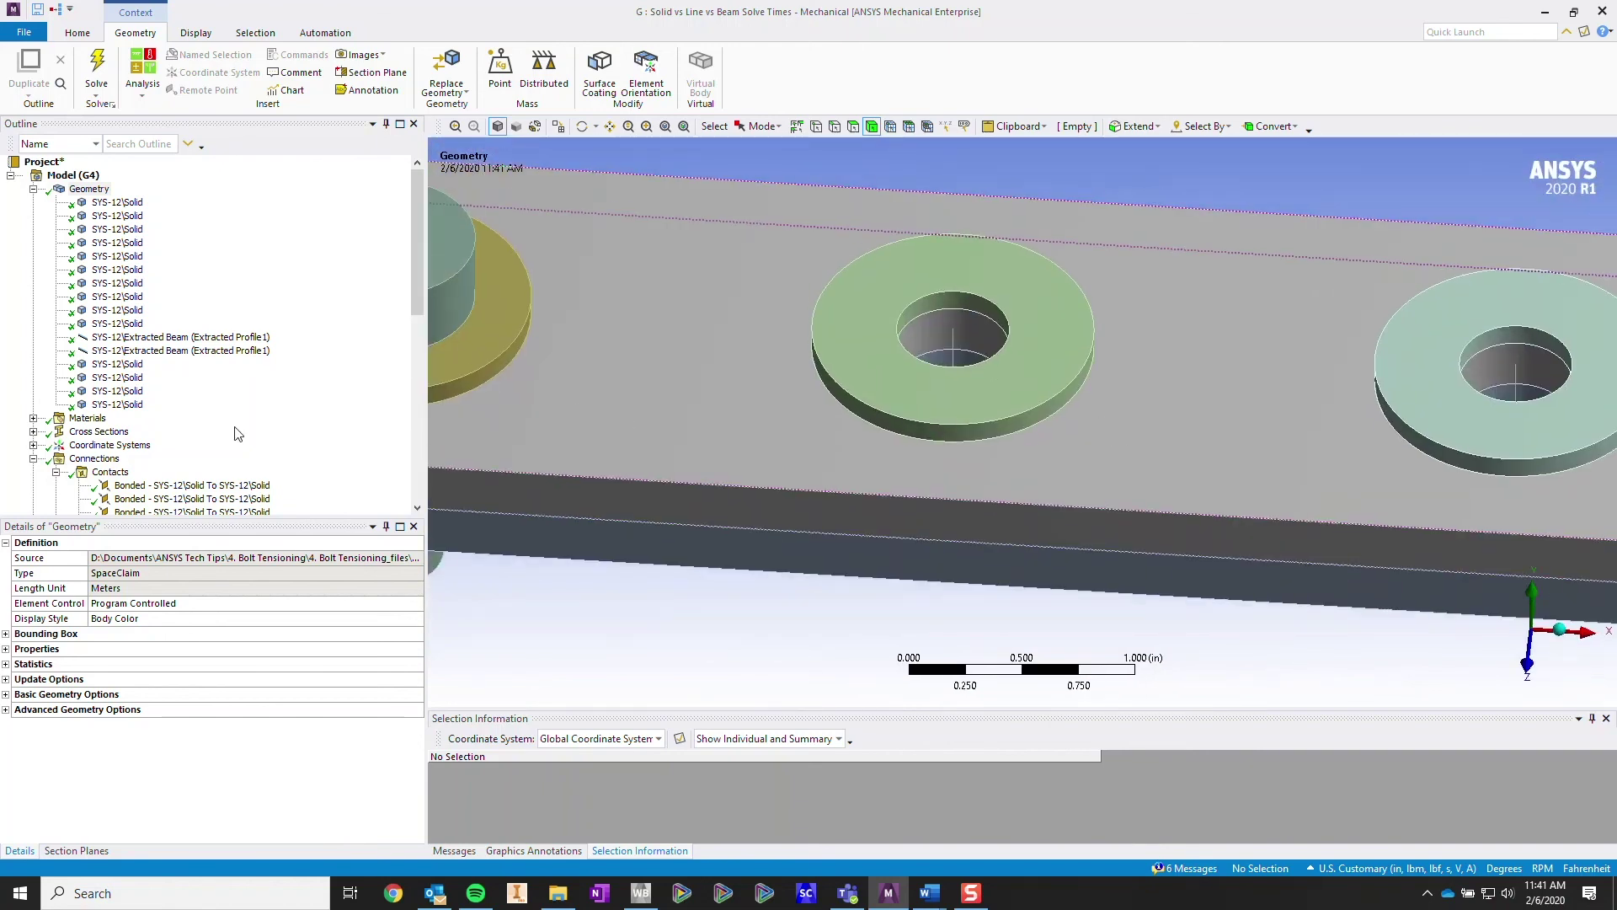
- Display the mesh and examine the elements on the second bolt's upper washer and the surrounding plate
{"action": "scroll", "coordinate": [192, 430], "scroll_direction": "down", "scroll_amount": 4}
{"action": "scroll", "coordinate": [192, 430], "scroll_direction": "down", "scroll_amount": 6}
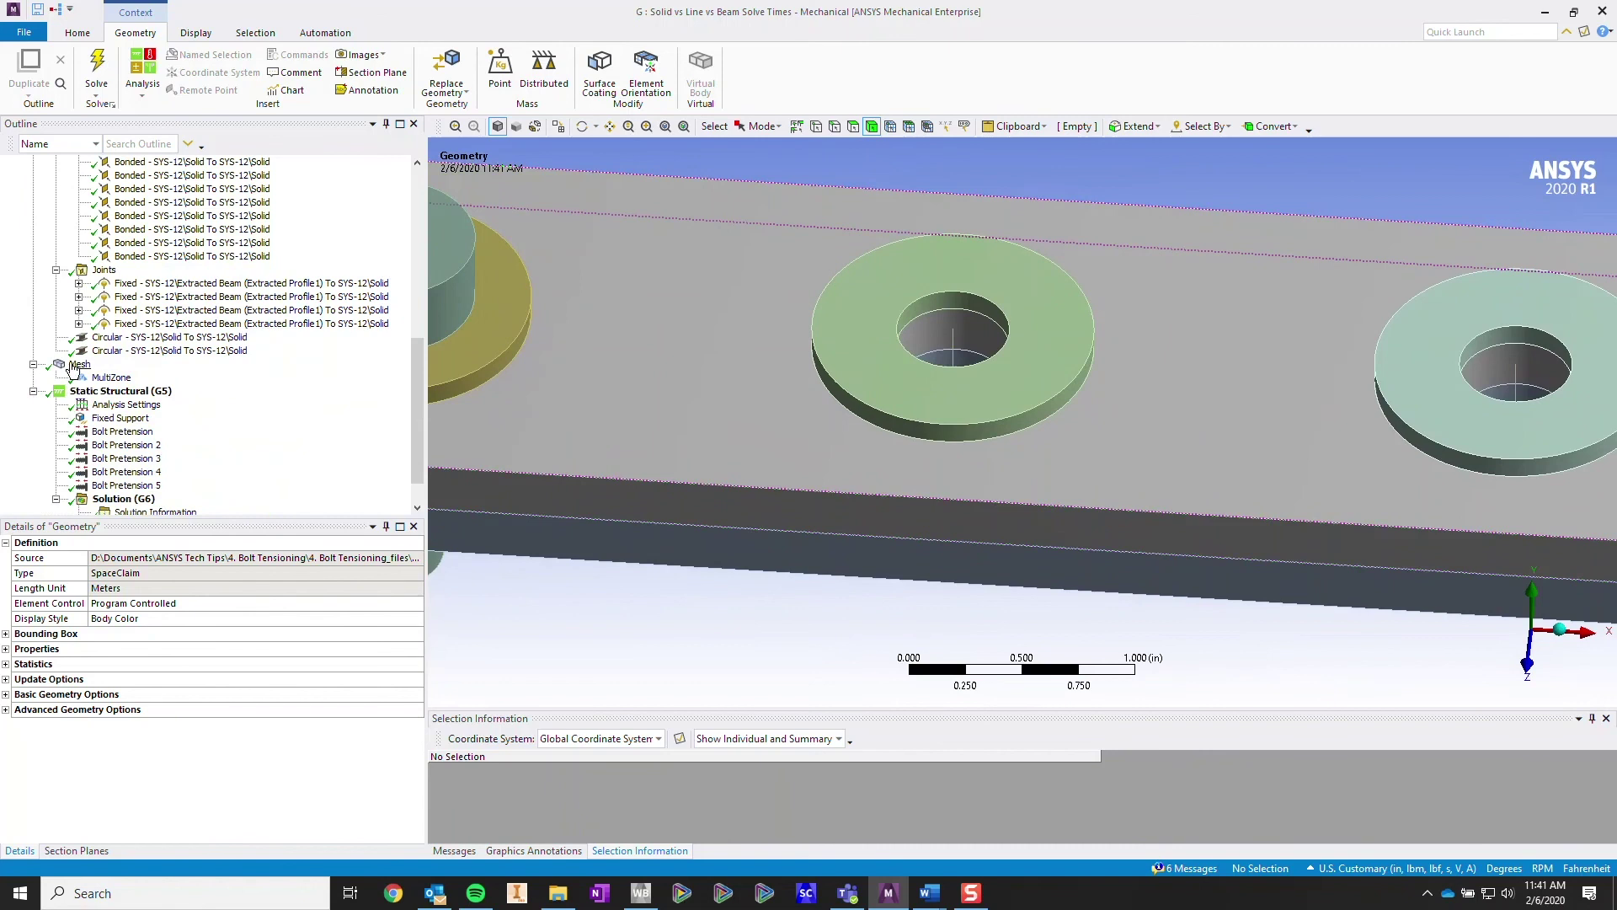
{"action": "left_click", "coordinate": [80, 364]}
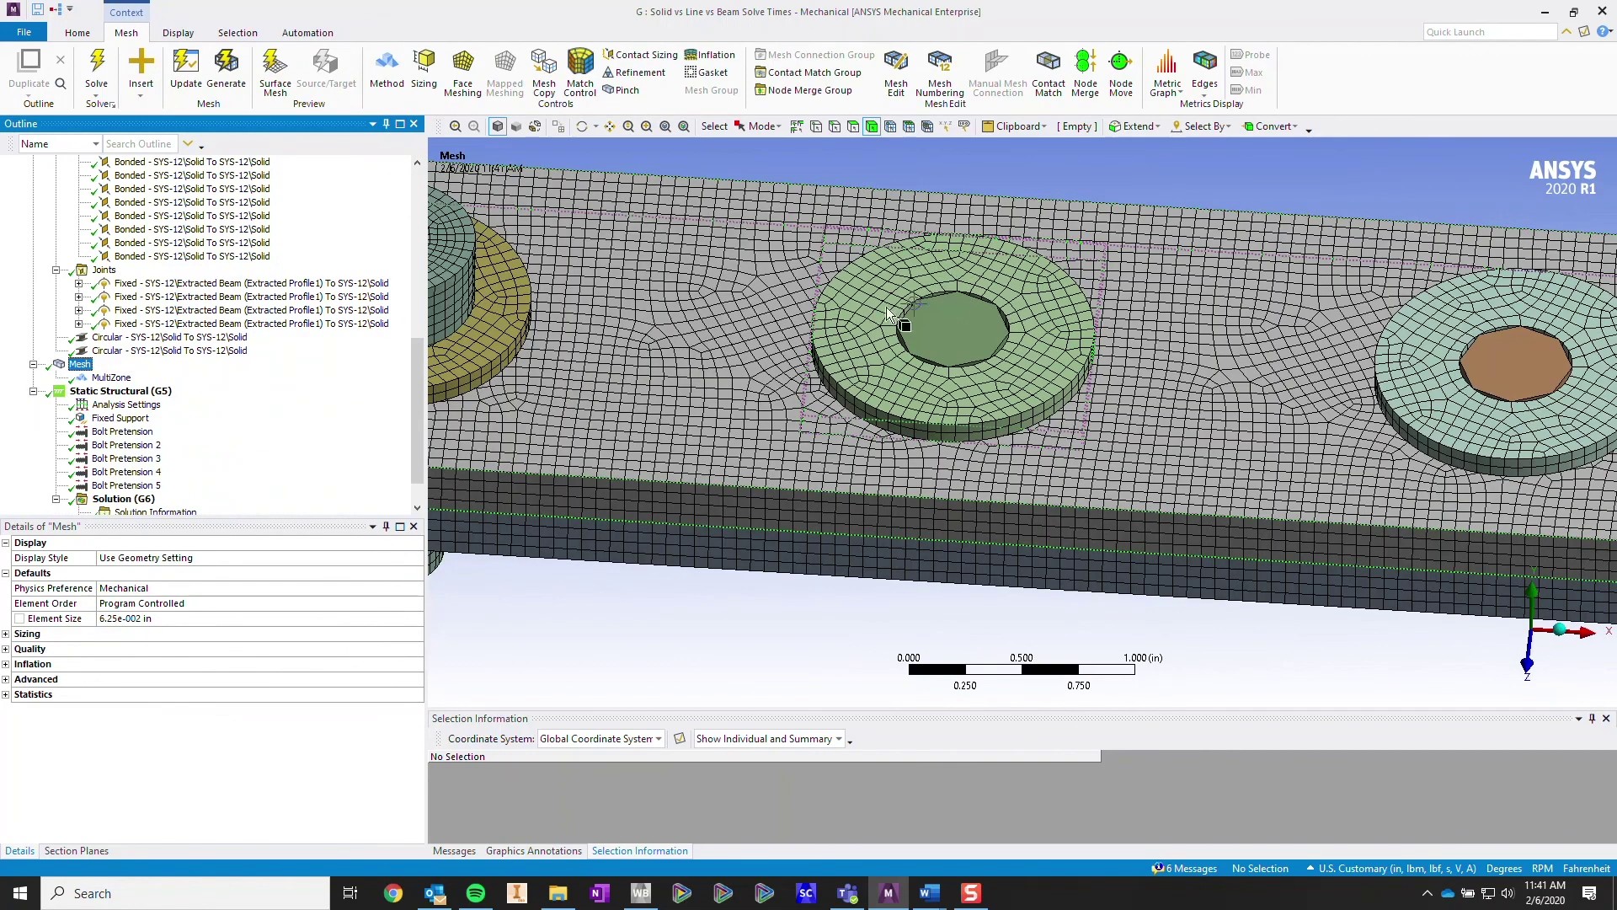
{"action": "scroll", "coordinate": [337, 396], "scroll_direction": "down", "scroll_amount": 1}
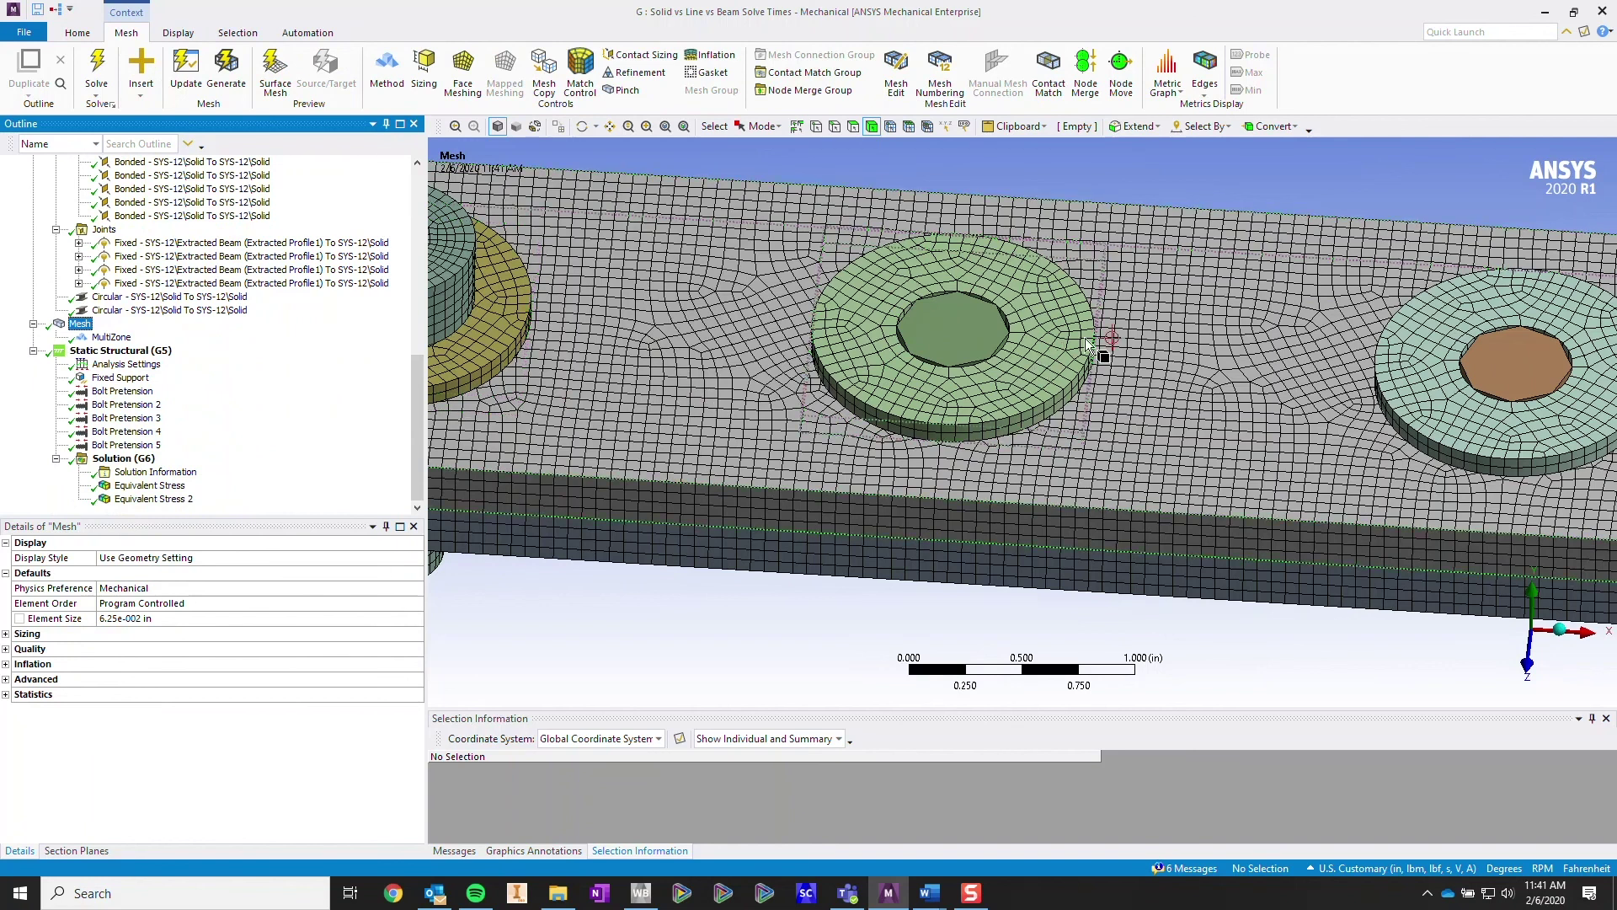
- Show the meshed assembly in an isometric view and compare the mesh at all five bolt locations
{"action": "scroll", "coordinate": [1085, 337], "scroll_direction": "down", "scroll_amount": 5}
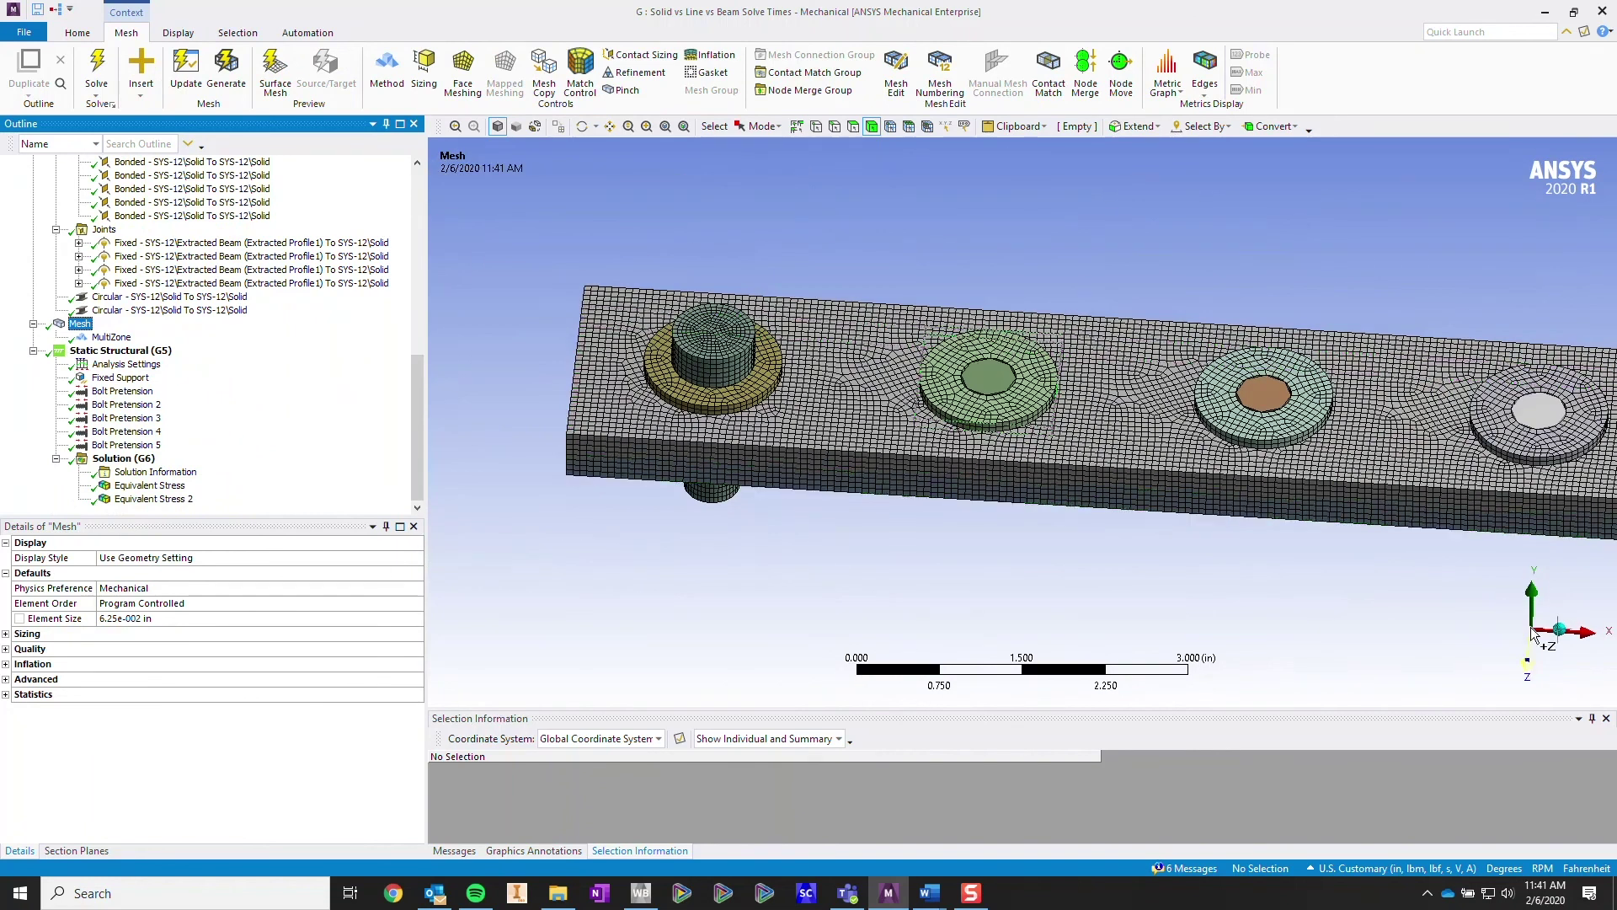
{"action": "left_click", "coordinate": [1561, 632]}
{"action": "middle_click_drag", "start_coordinate": [1378, 488], "coordinate": [1109, 431], "text": "ctrl"}
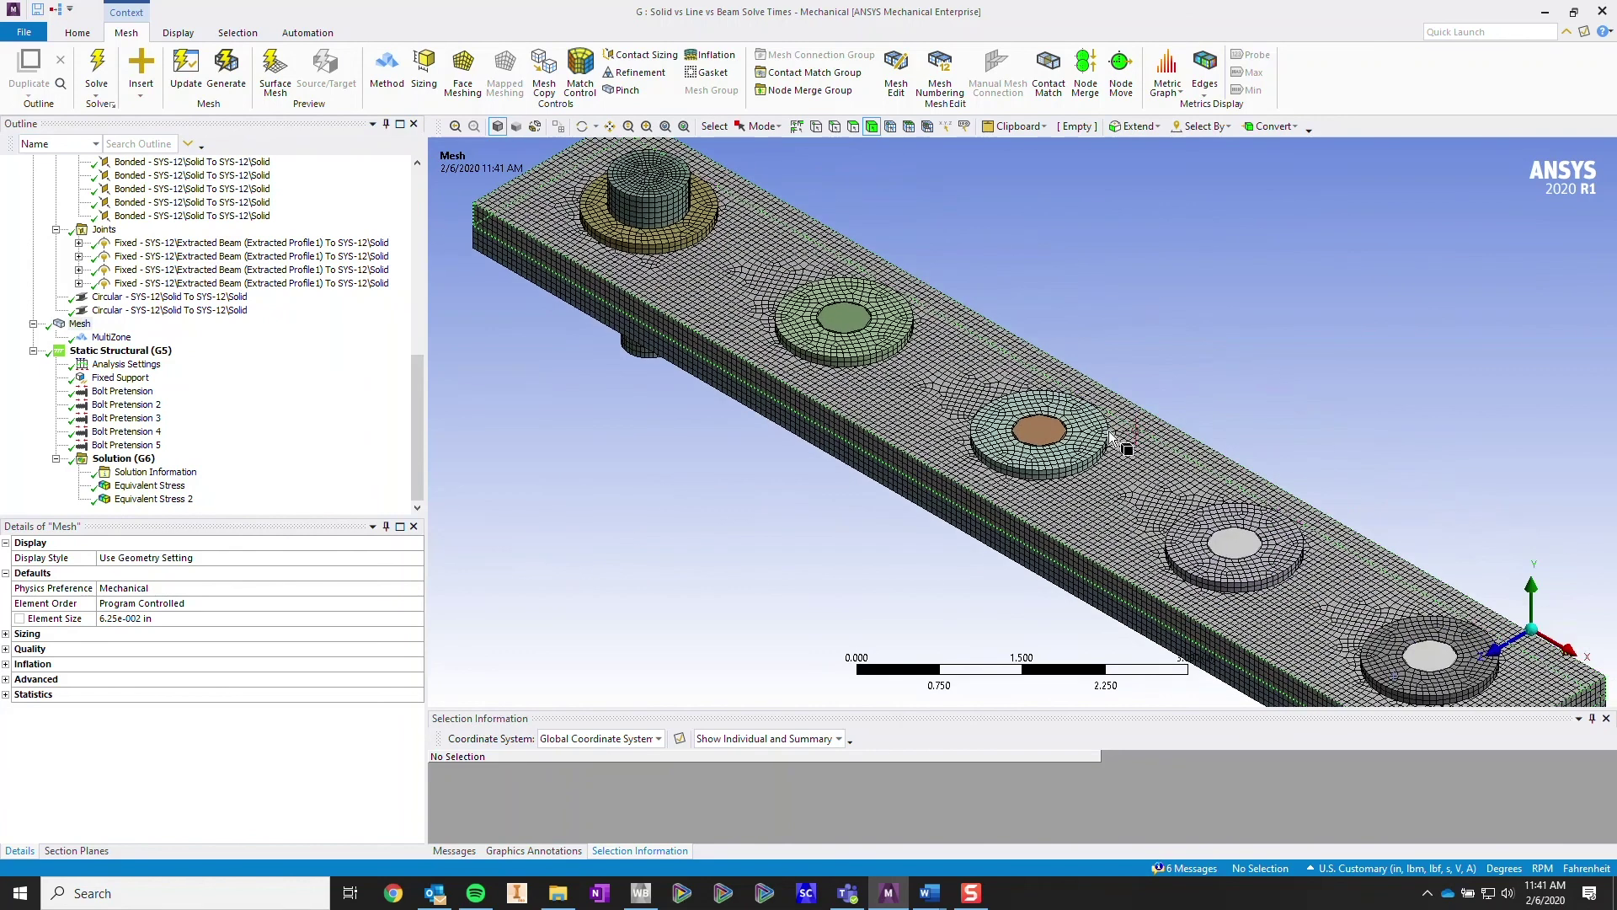
{"action": "scroll", "coordinate": [1109, 431], "scroll_direction": "down", "scroll_amount": 2}
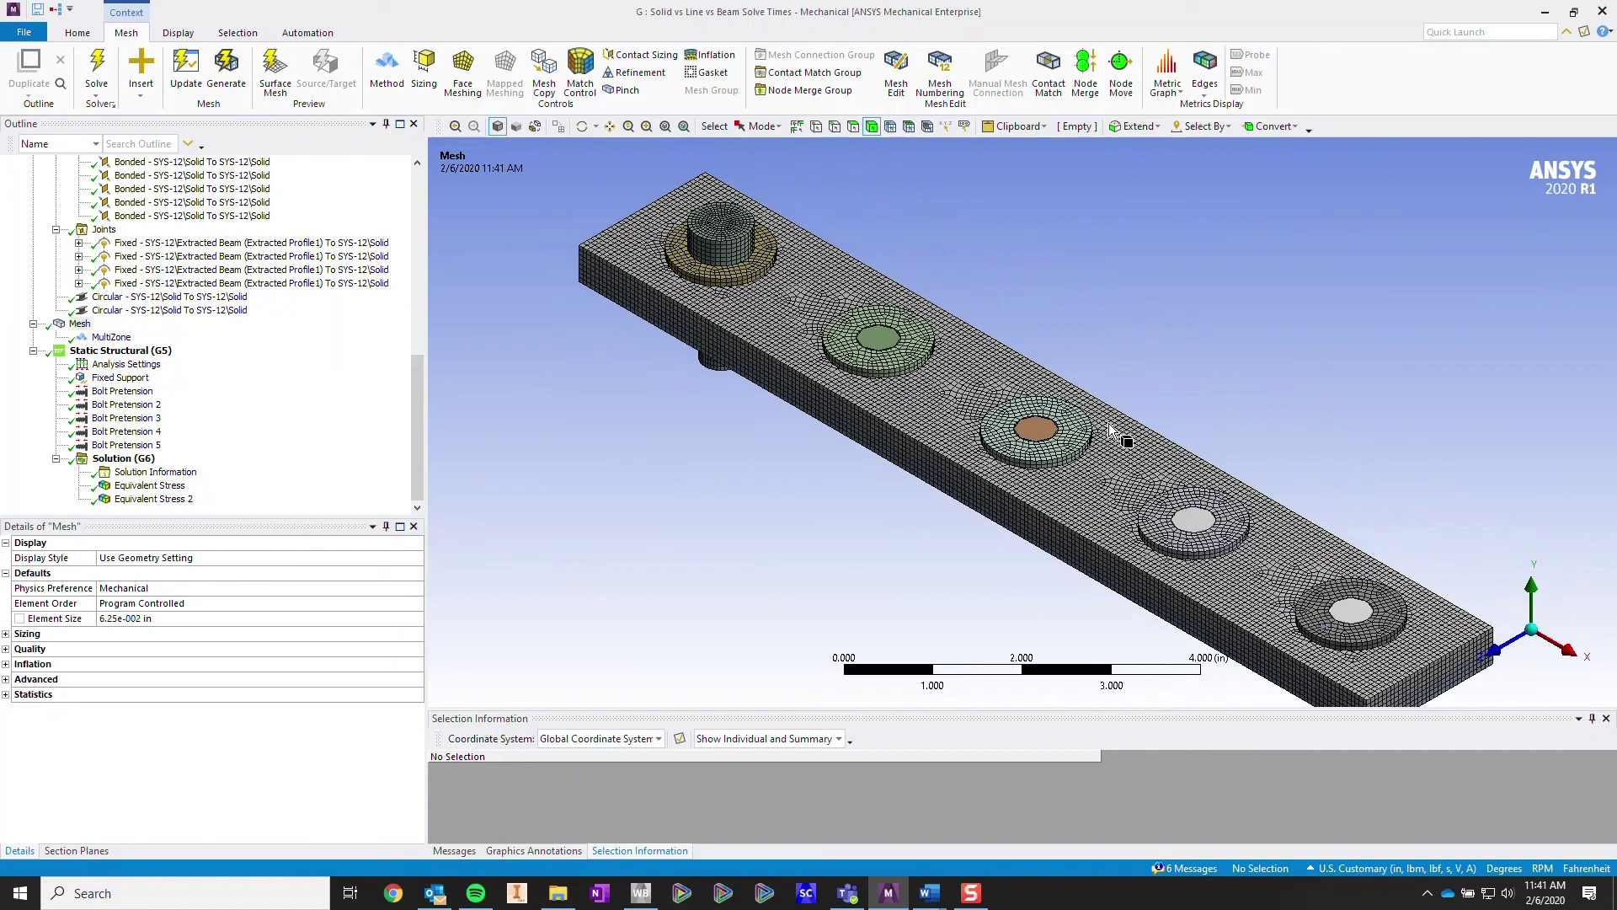
{"action": "scroll", "coordinate": [898, 335], "scroll_direction": "up", "scroll_amount": 3}
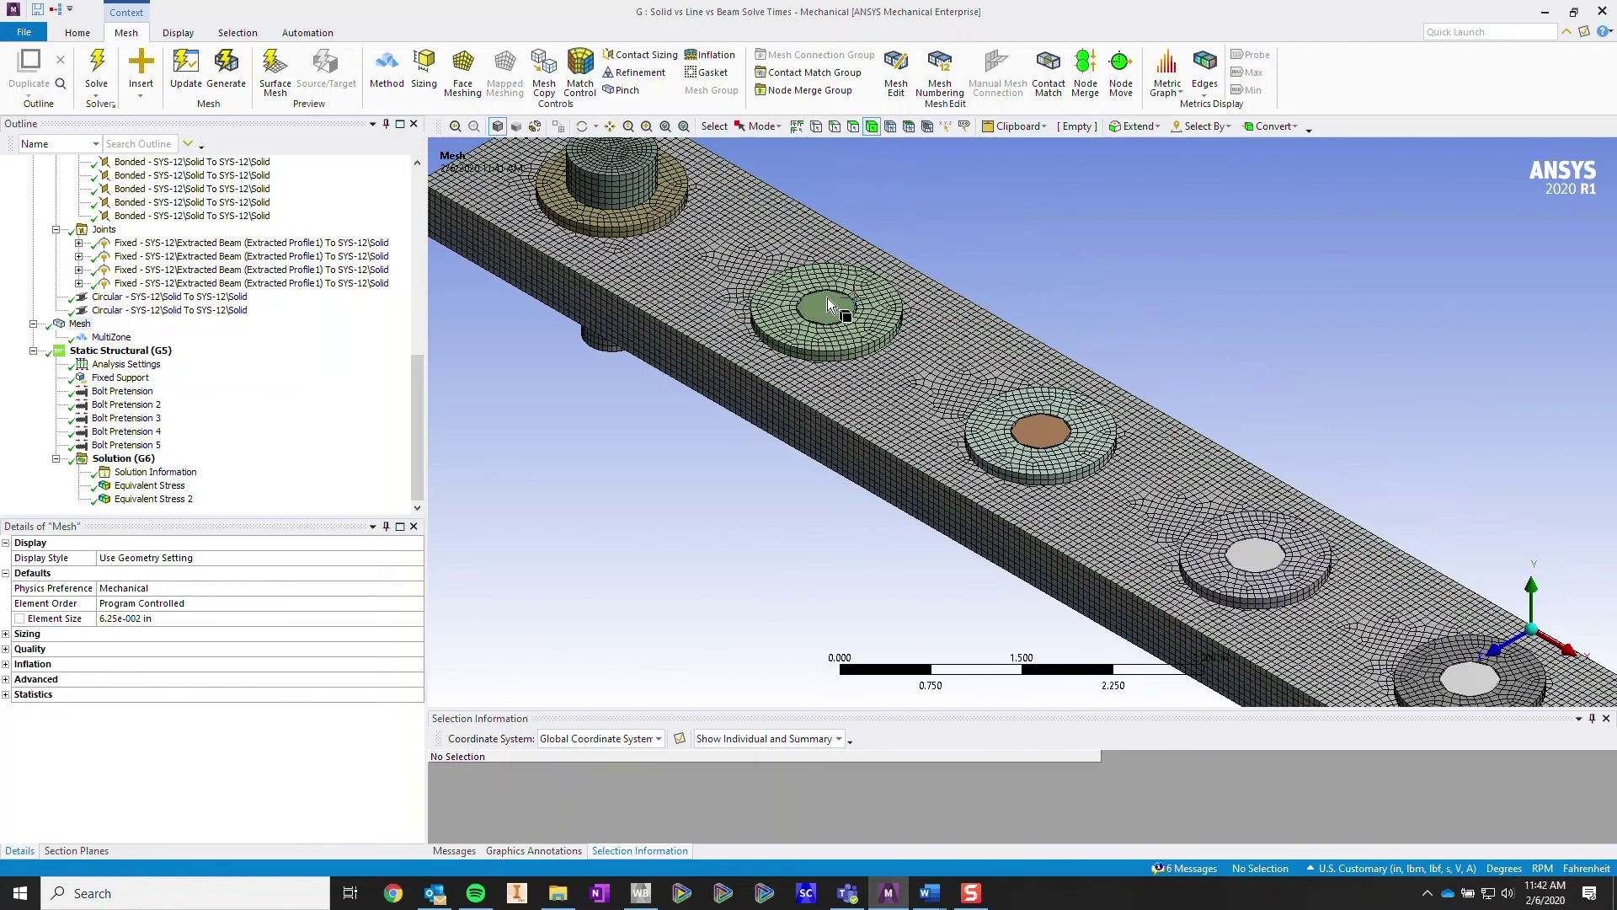
{"action": "scroll", "coordinate": [828, 296], "scroll_direction": "down", "scroll_amount": 5}
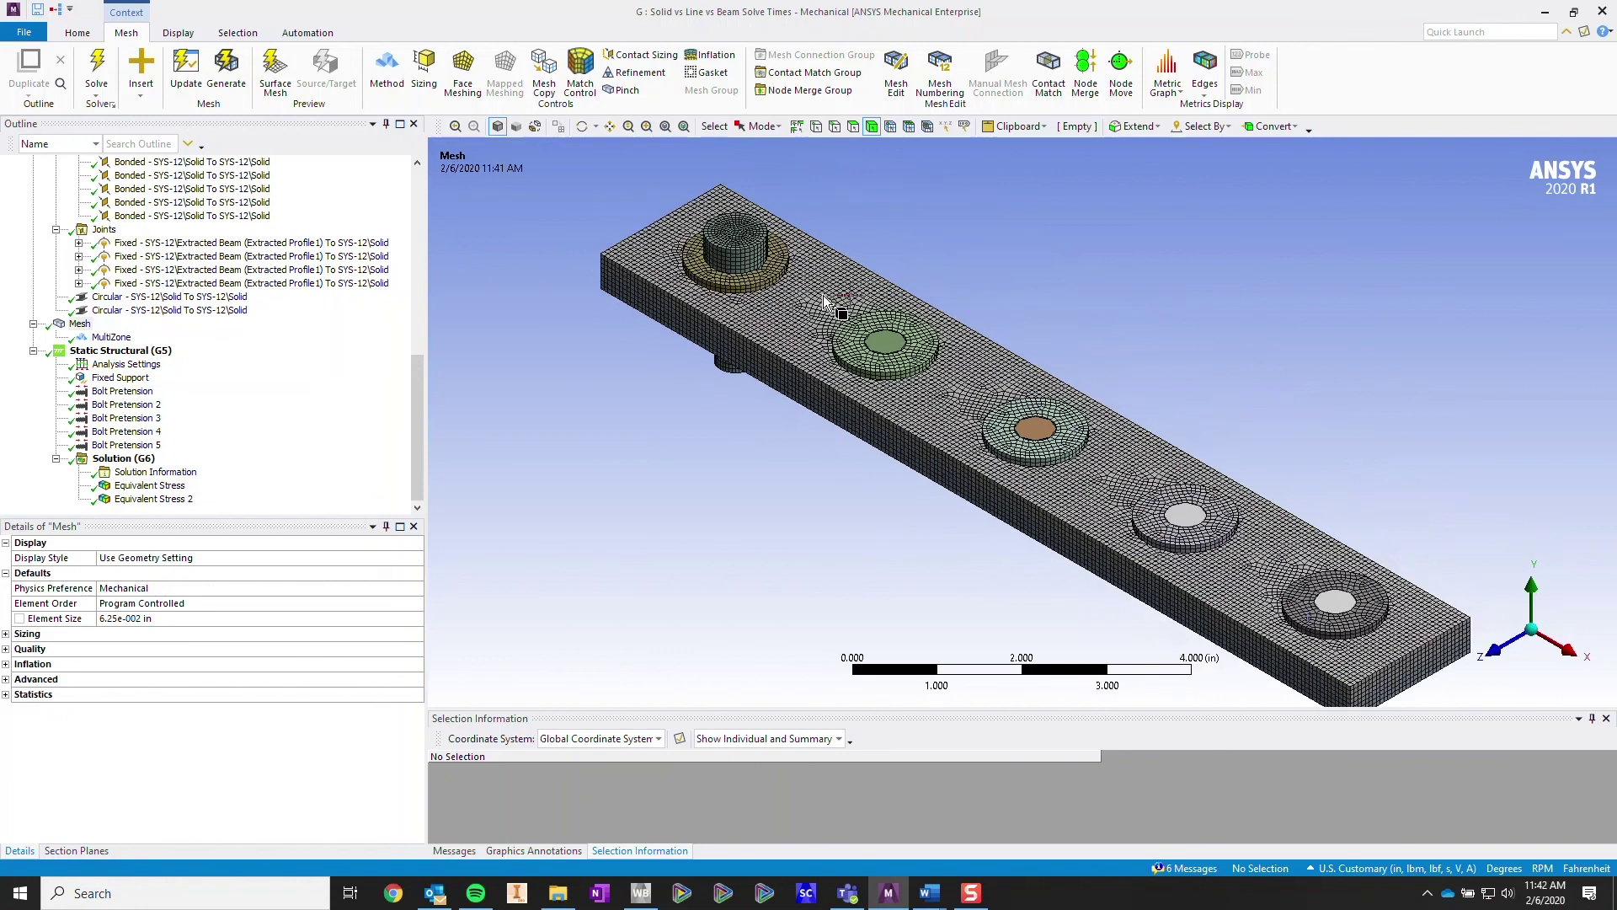